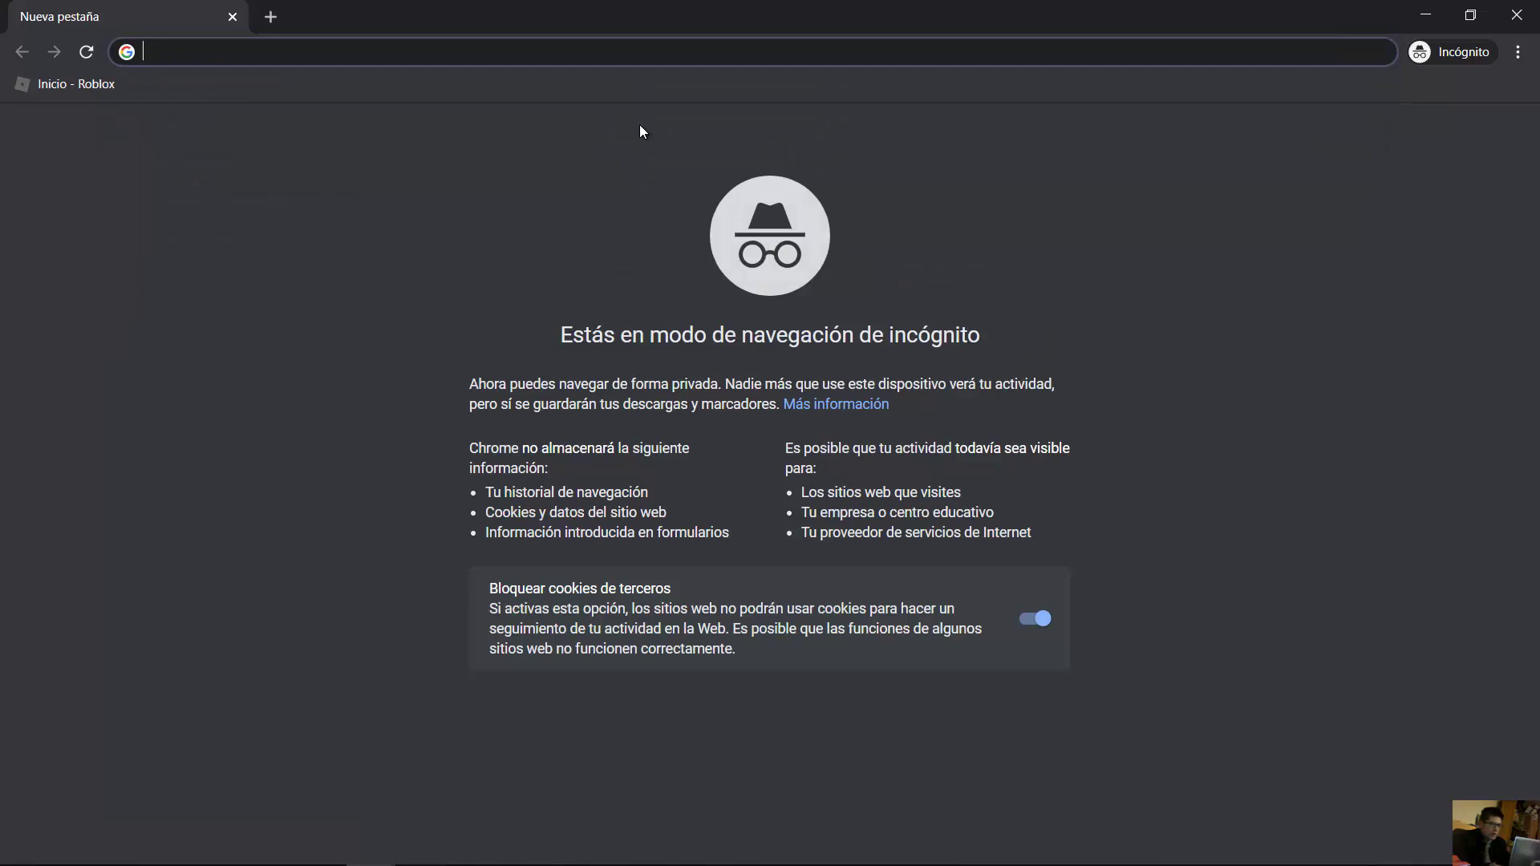
Go to techemergente.blogspot.com in the incognito window.
text(techem)
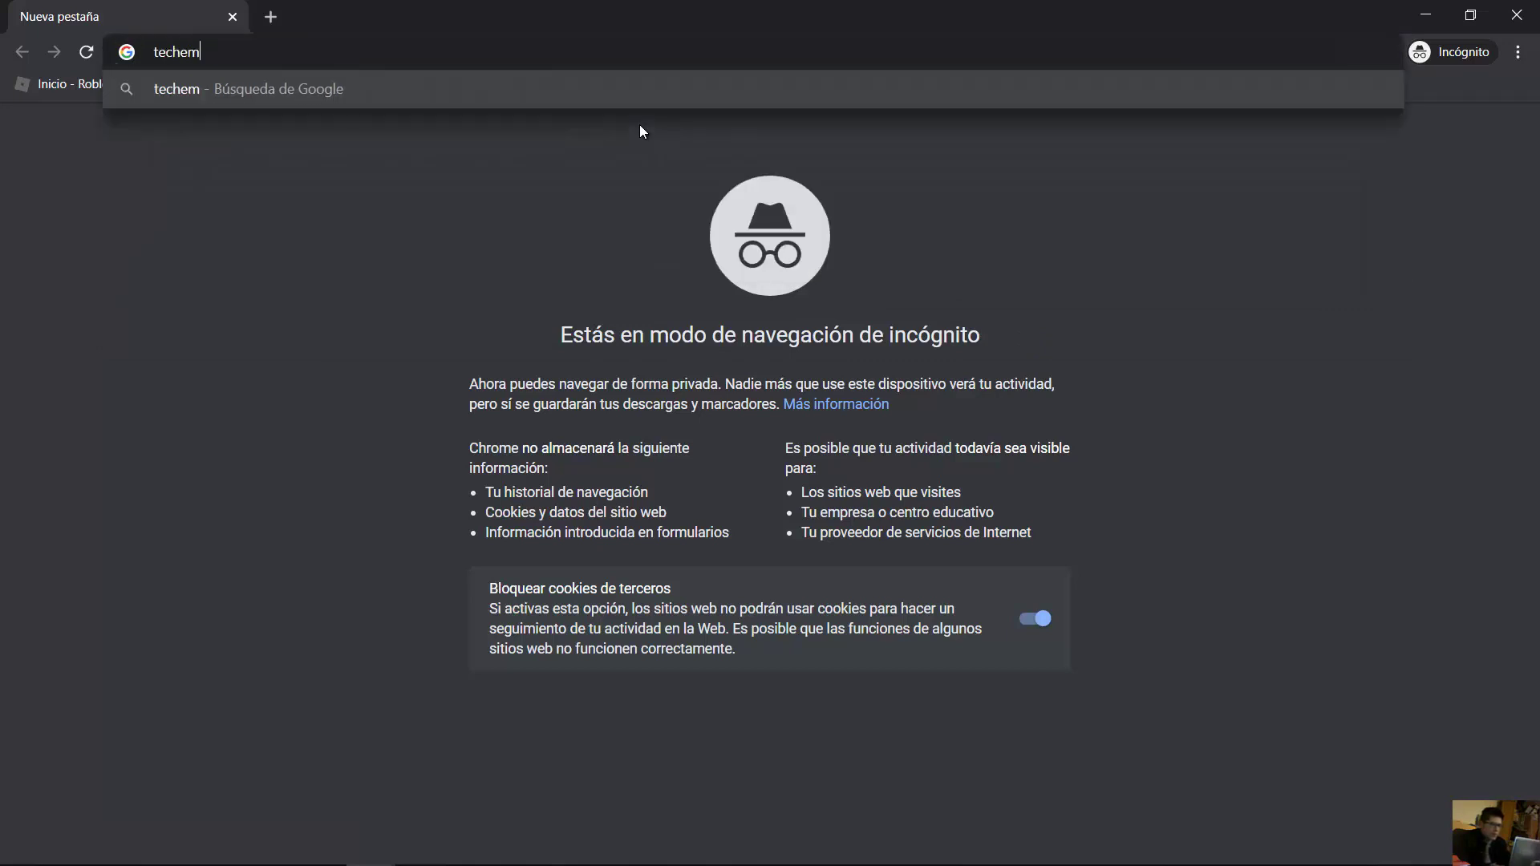
text(ergen)
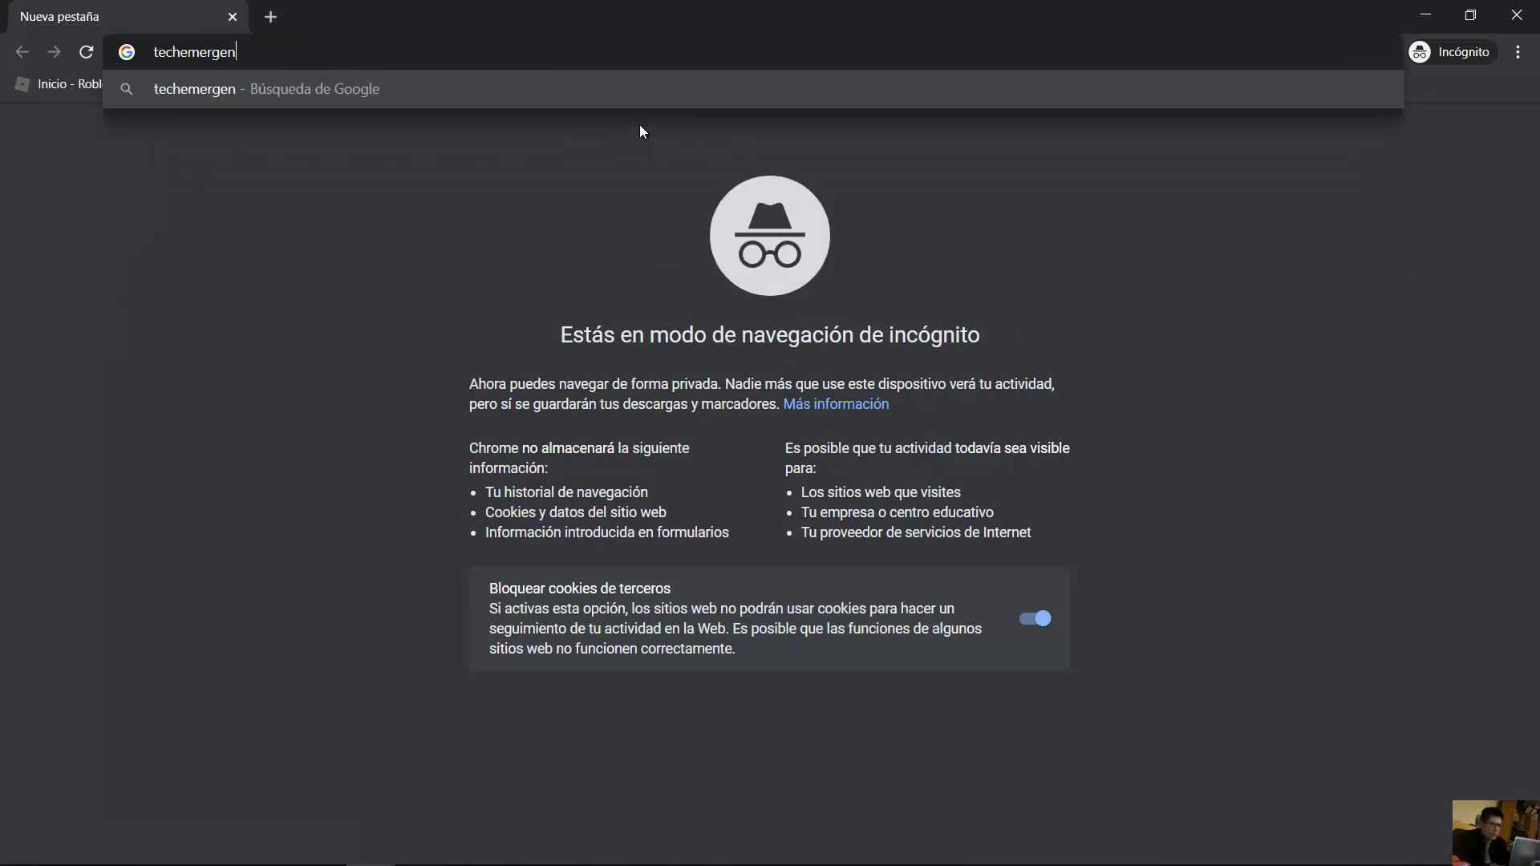
text(te.blogspot.com)
key(Return)
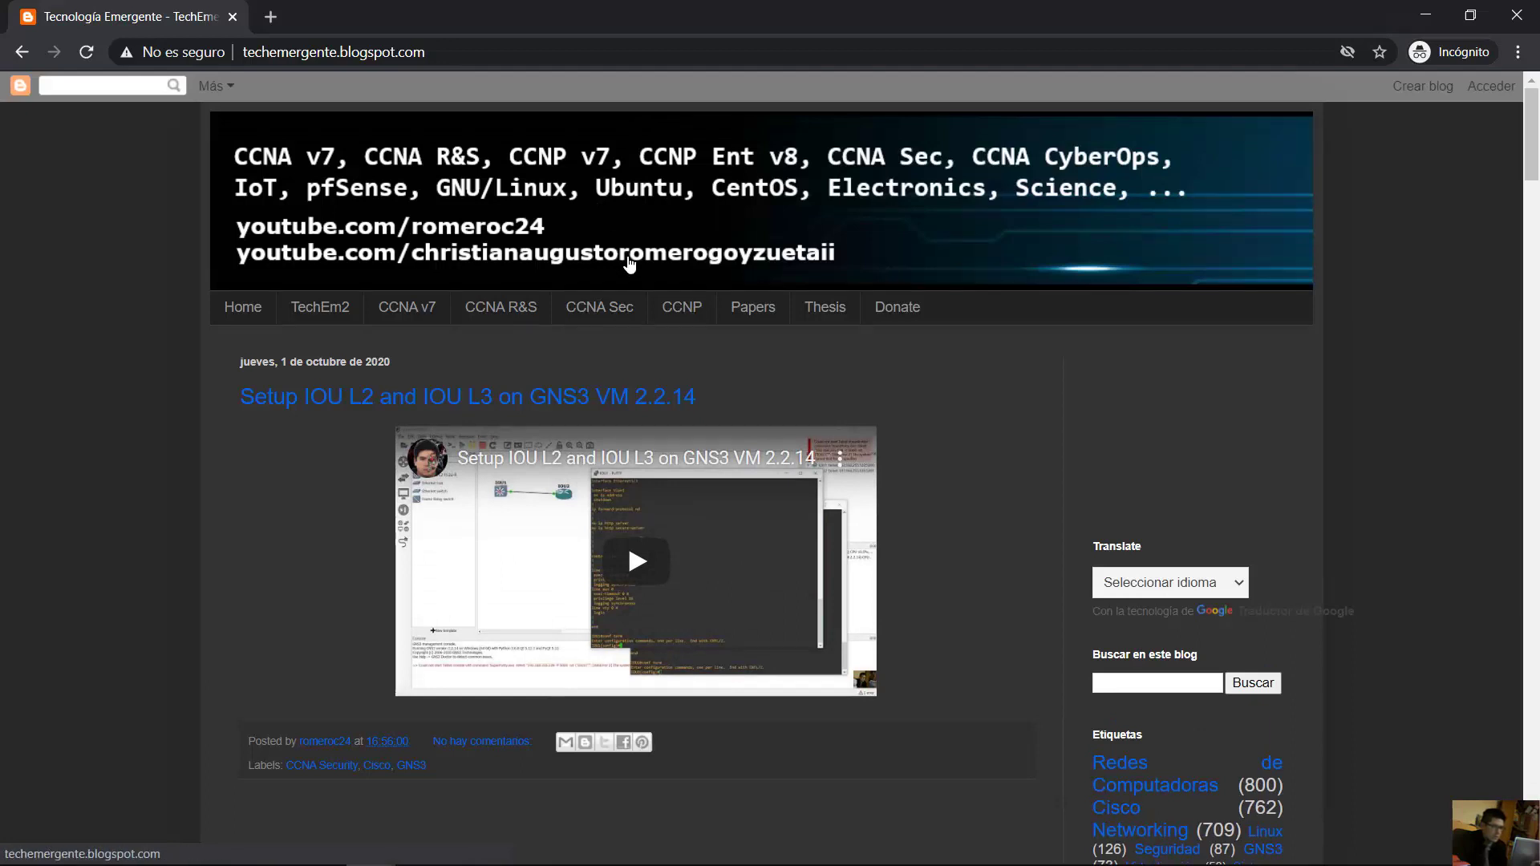
Open the CCNA Sec page and highlight the 'Download ASAv 9.7.1 image for GNS3' heading.
click(604, 313)
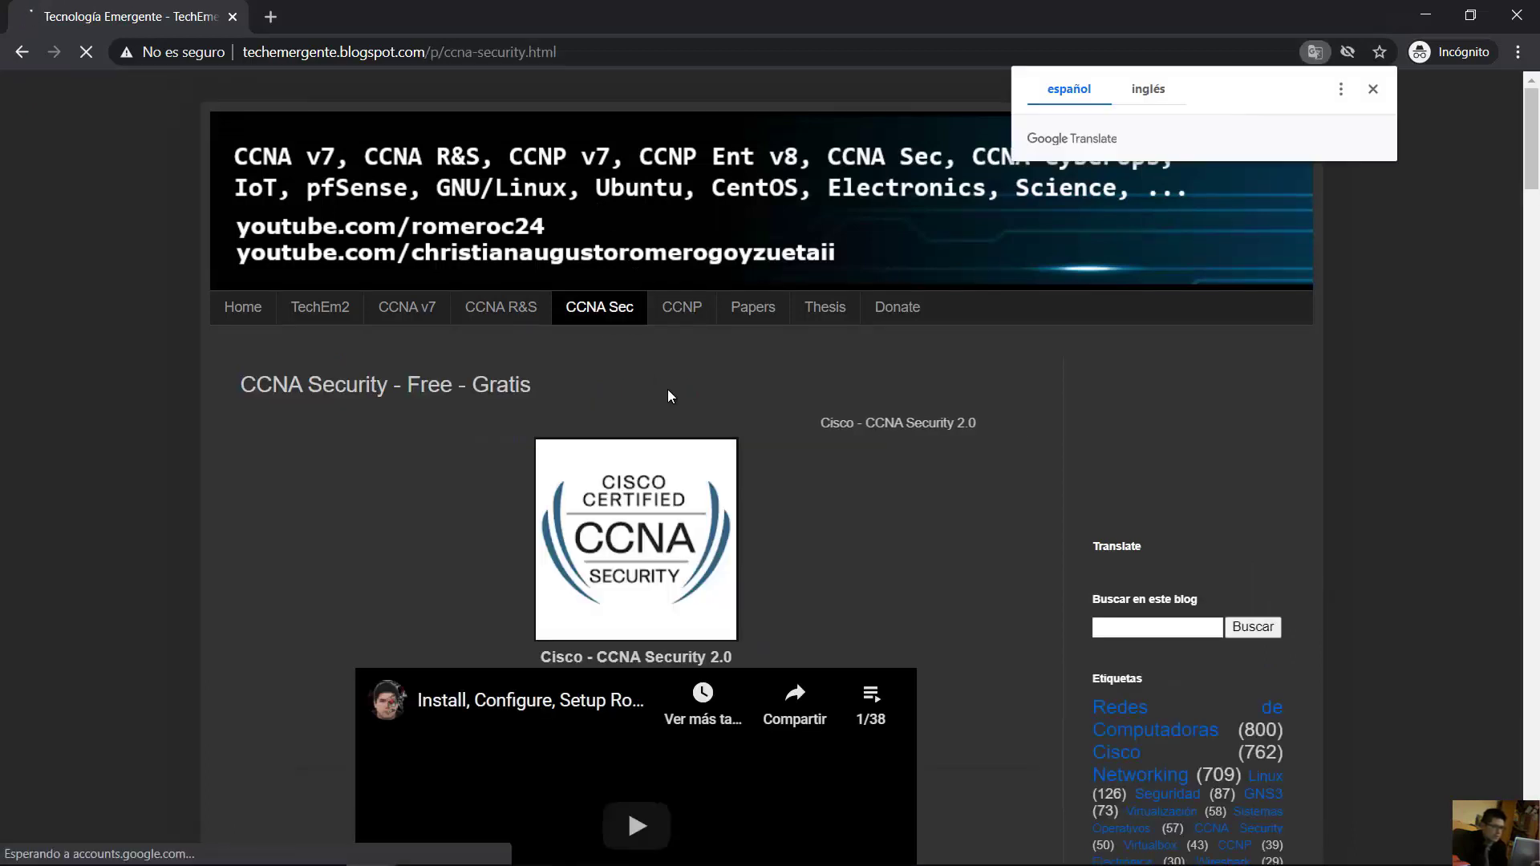
scroll(812, 431, down, 12)
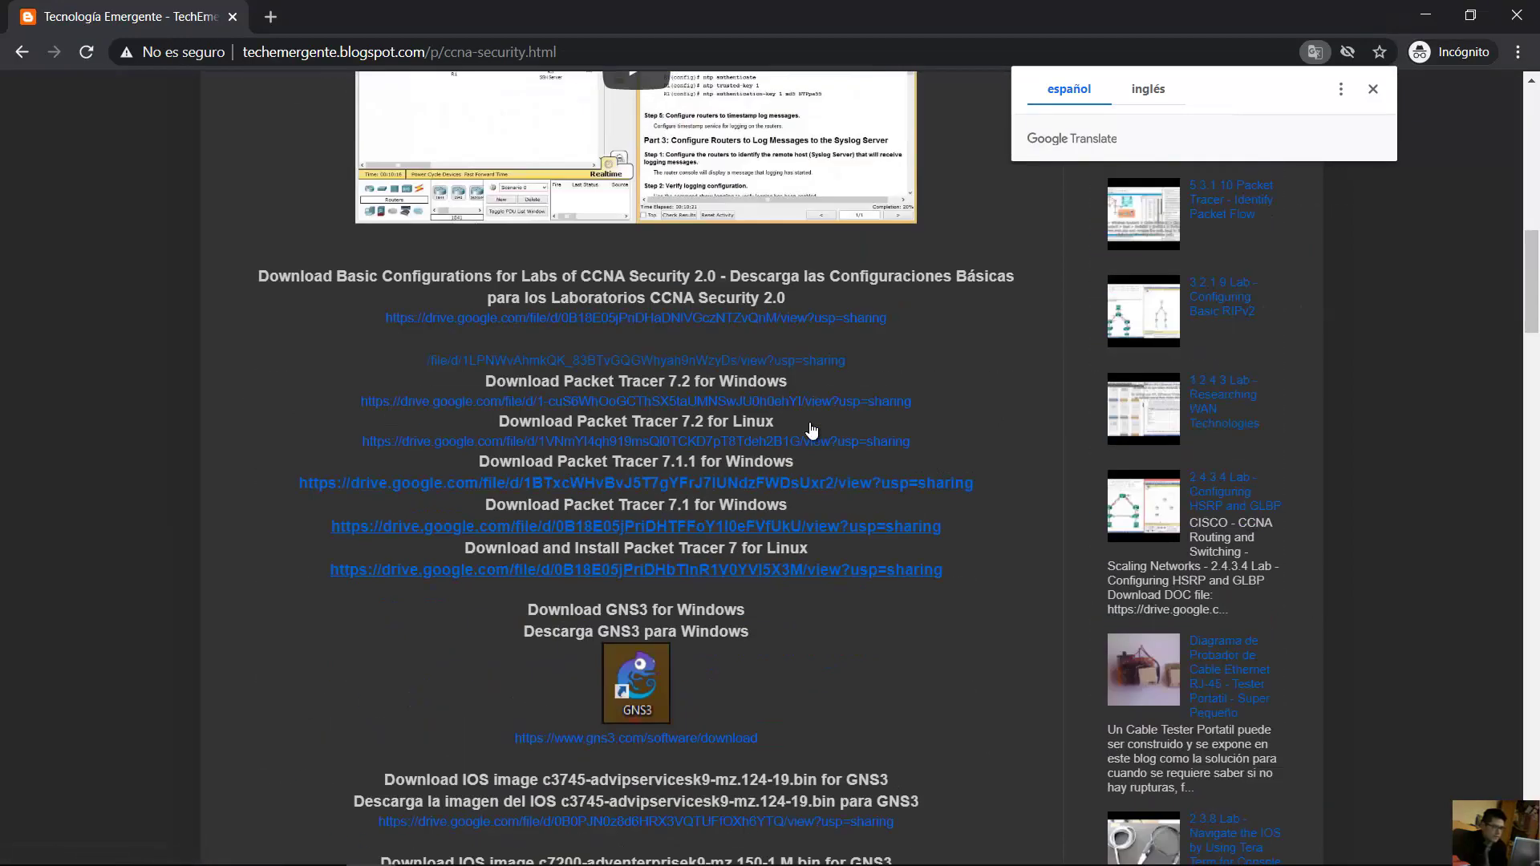
scroll(813, 431, down, 6)
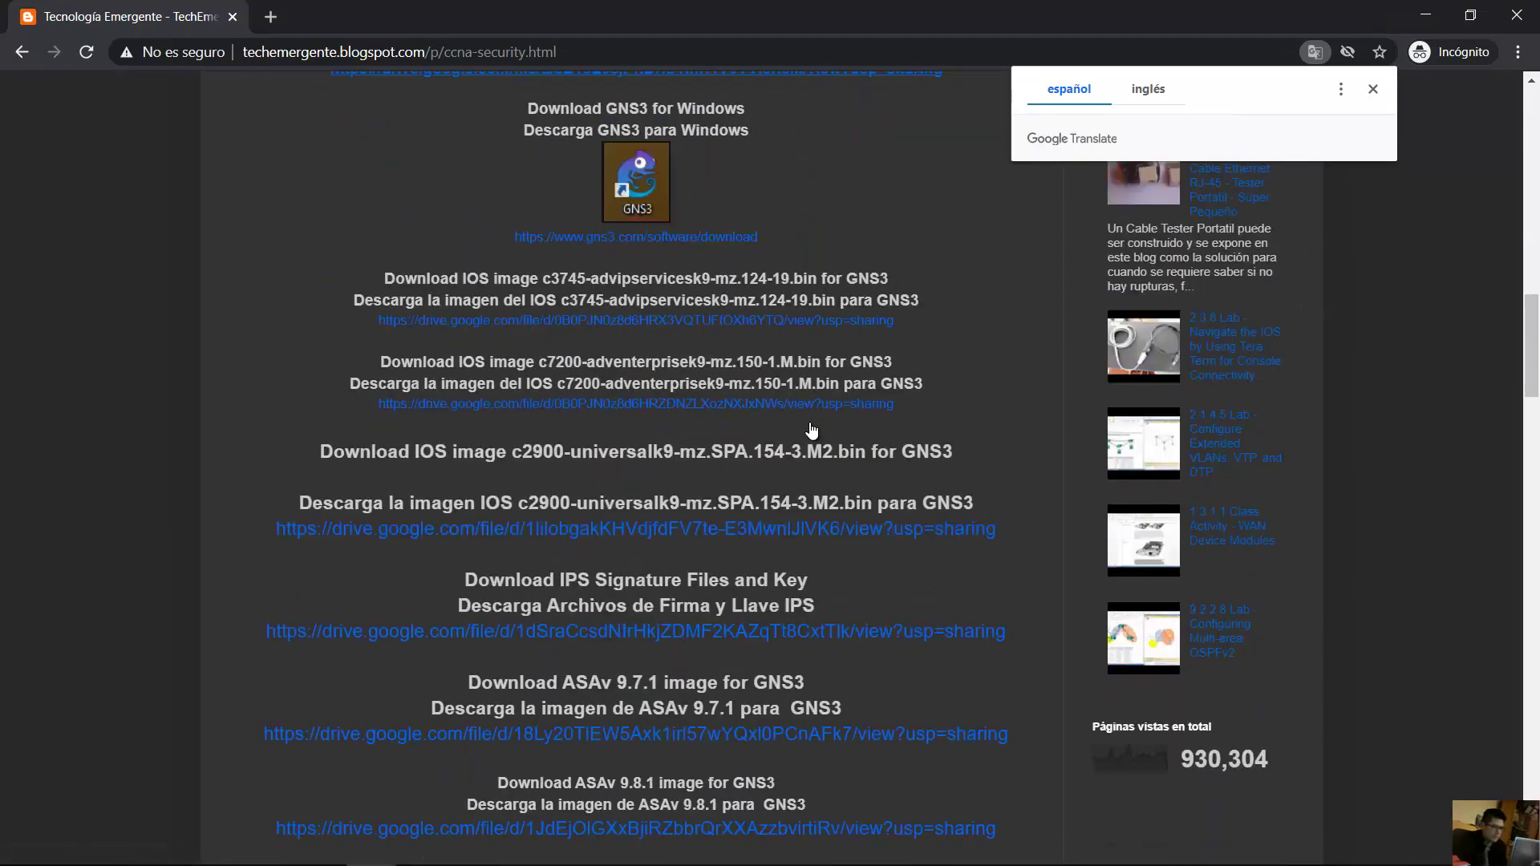
scroll(812, 430, down, 4)
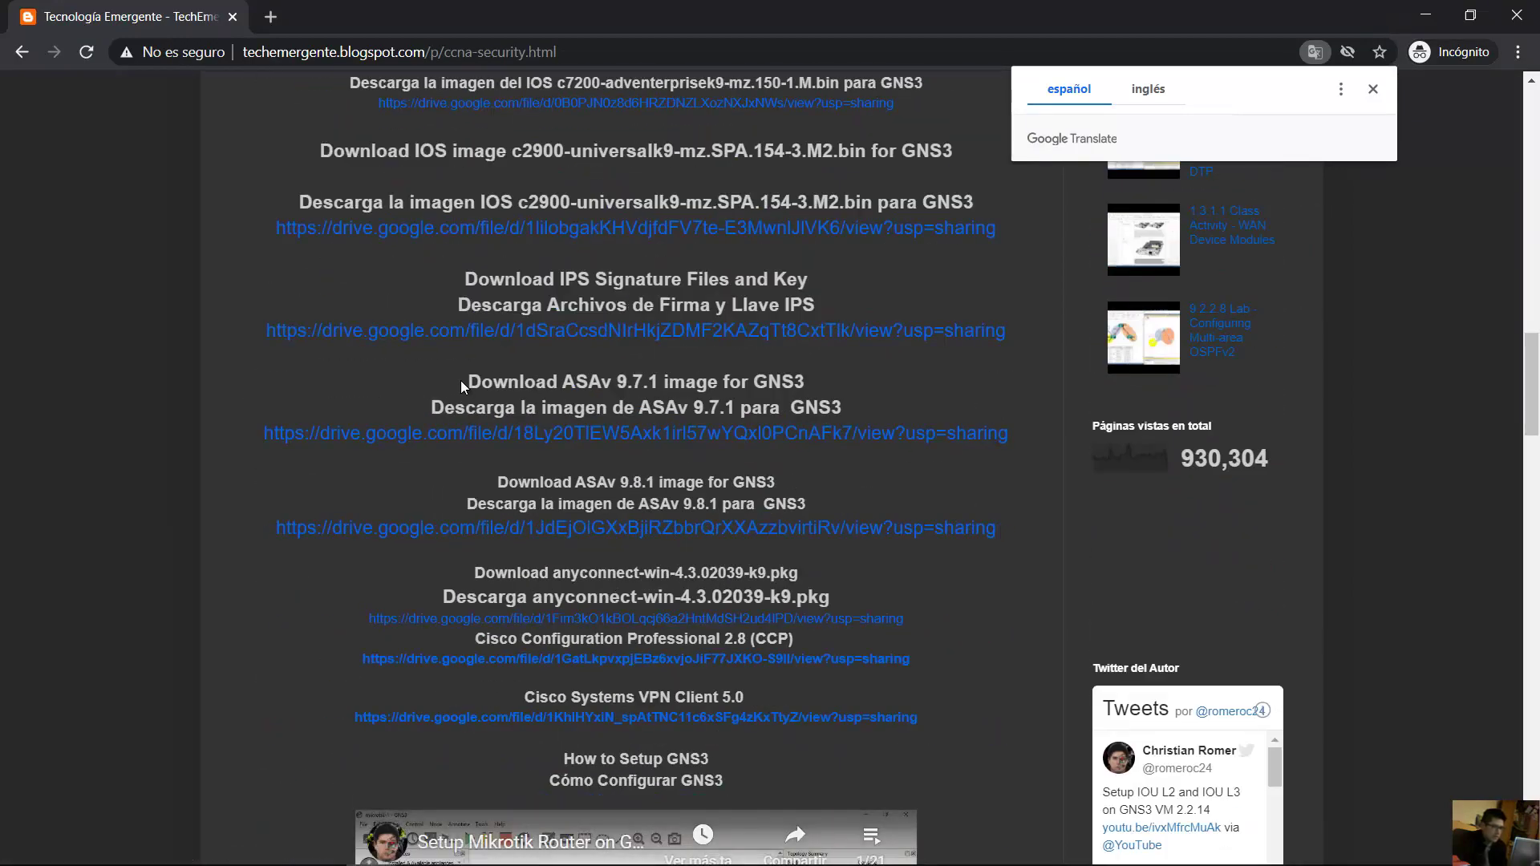
drag(466, 381, 805, 383)
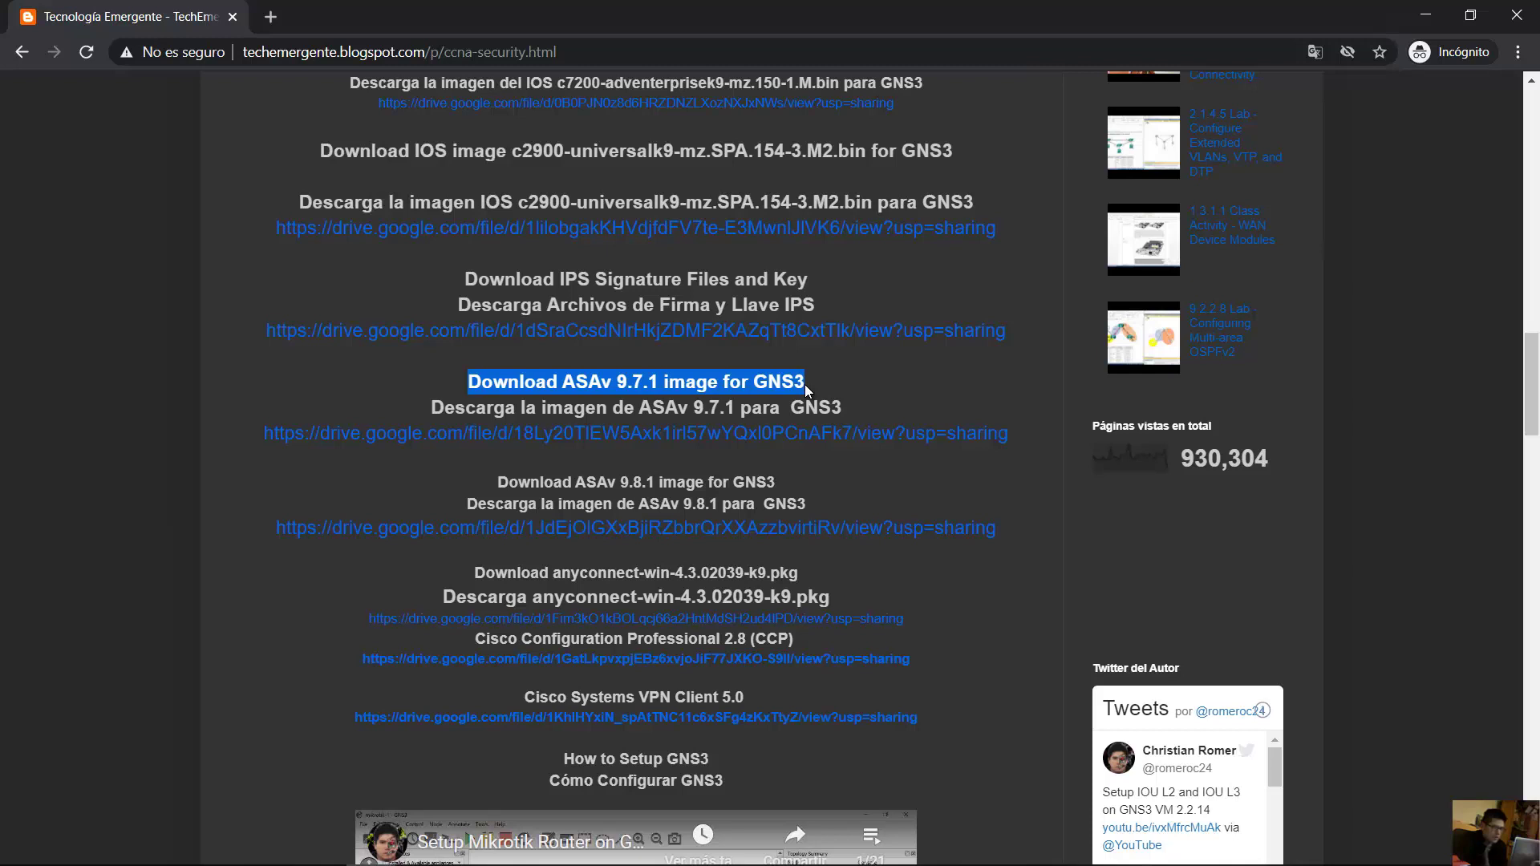
Download asav971.qcow2 from Google Drive despite the virus-scan warning, then return to the blog.
click(686, 434)
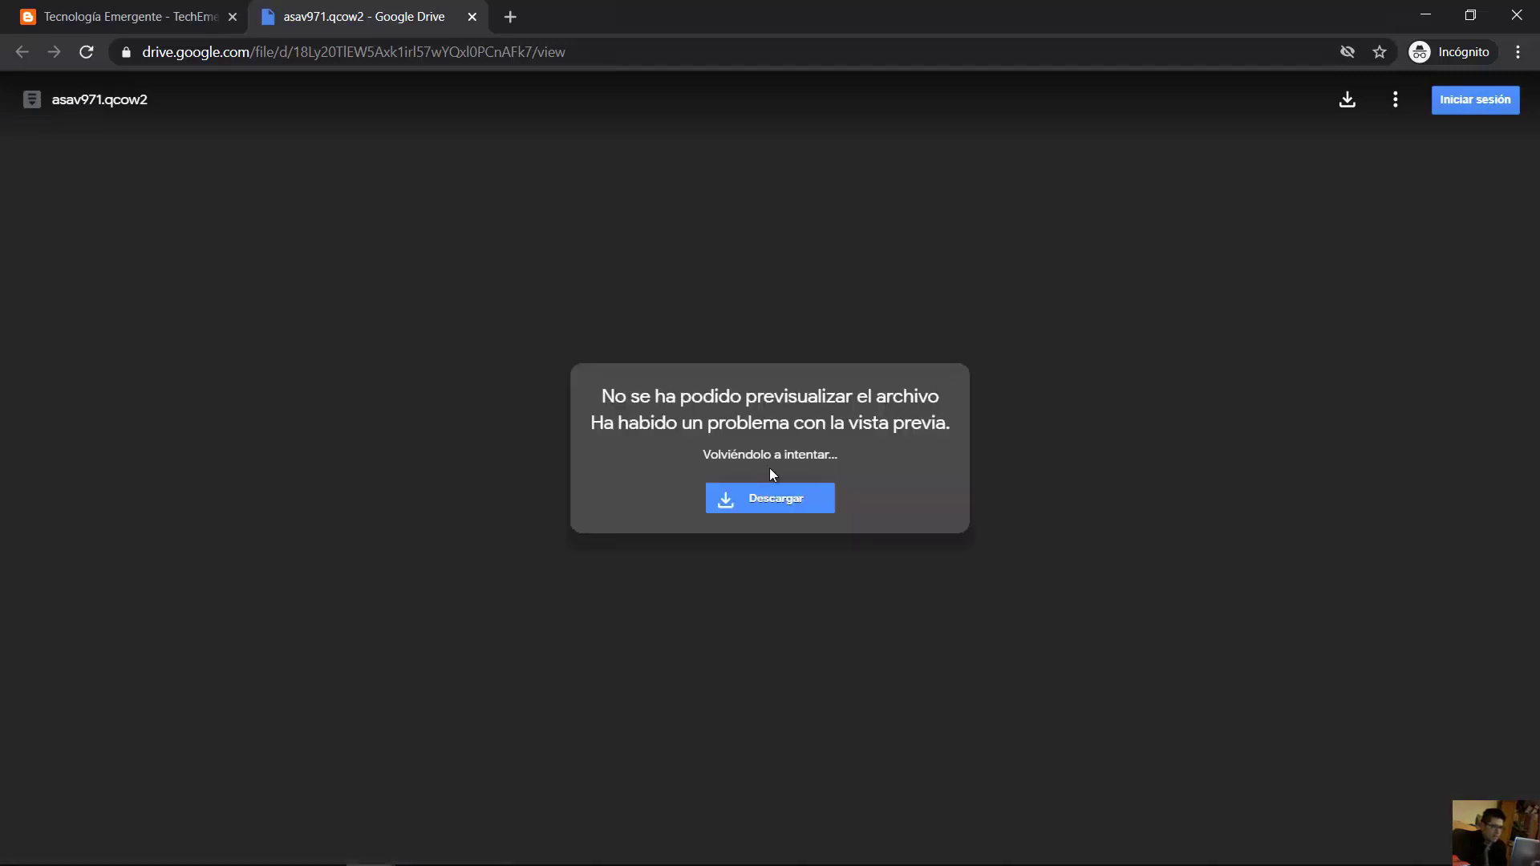
click(803, 505)
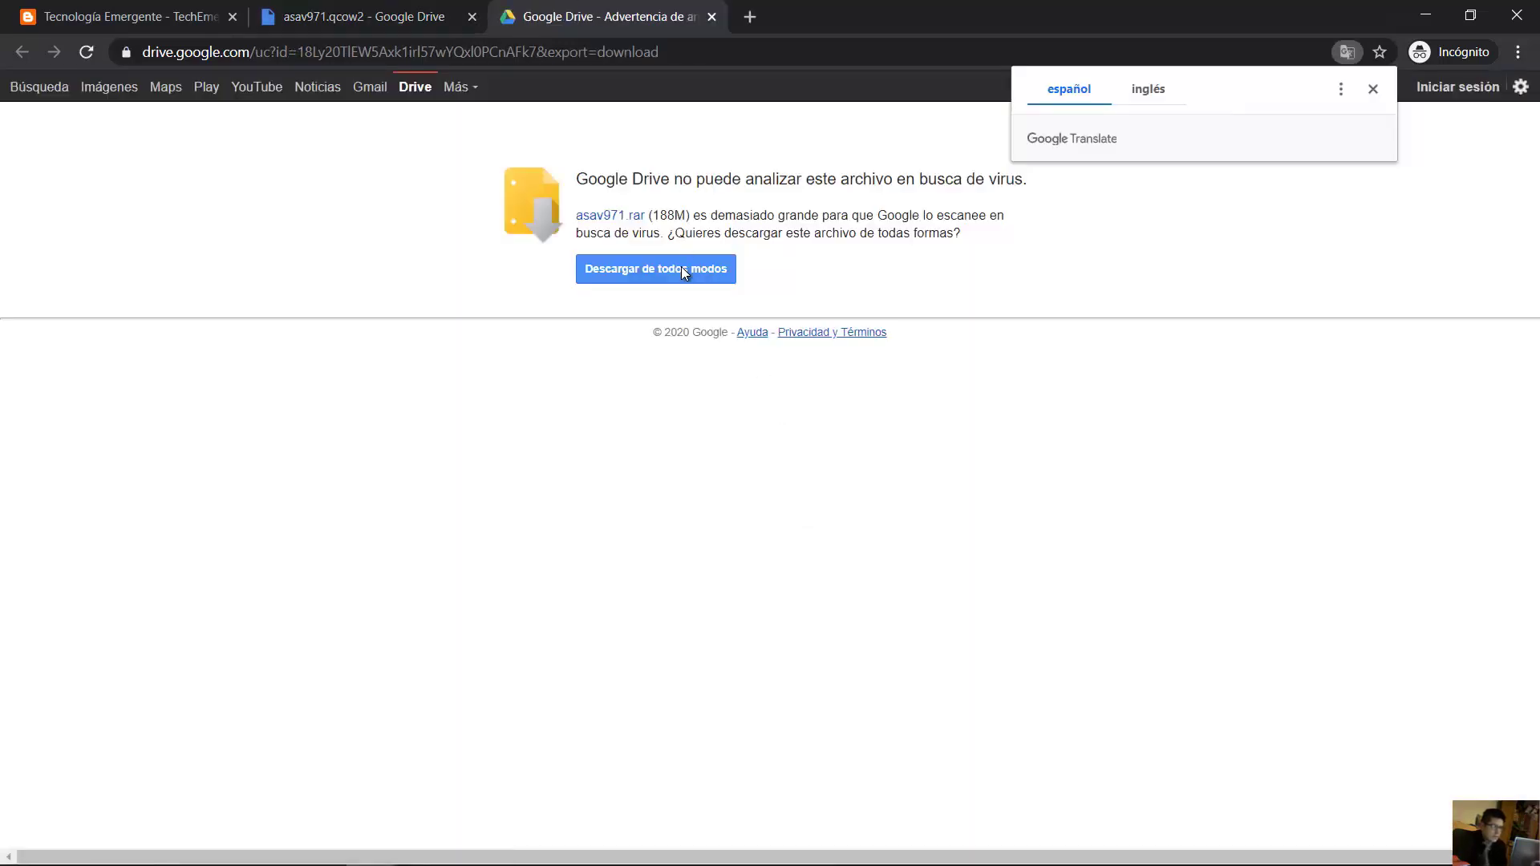
click(681, 268)
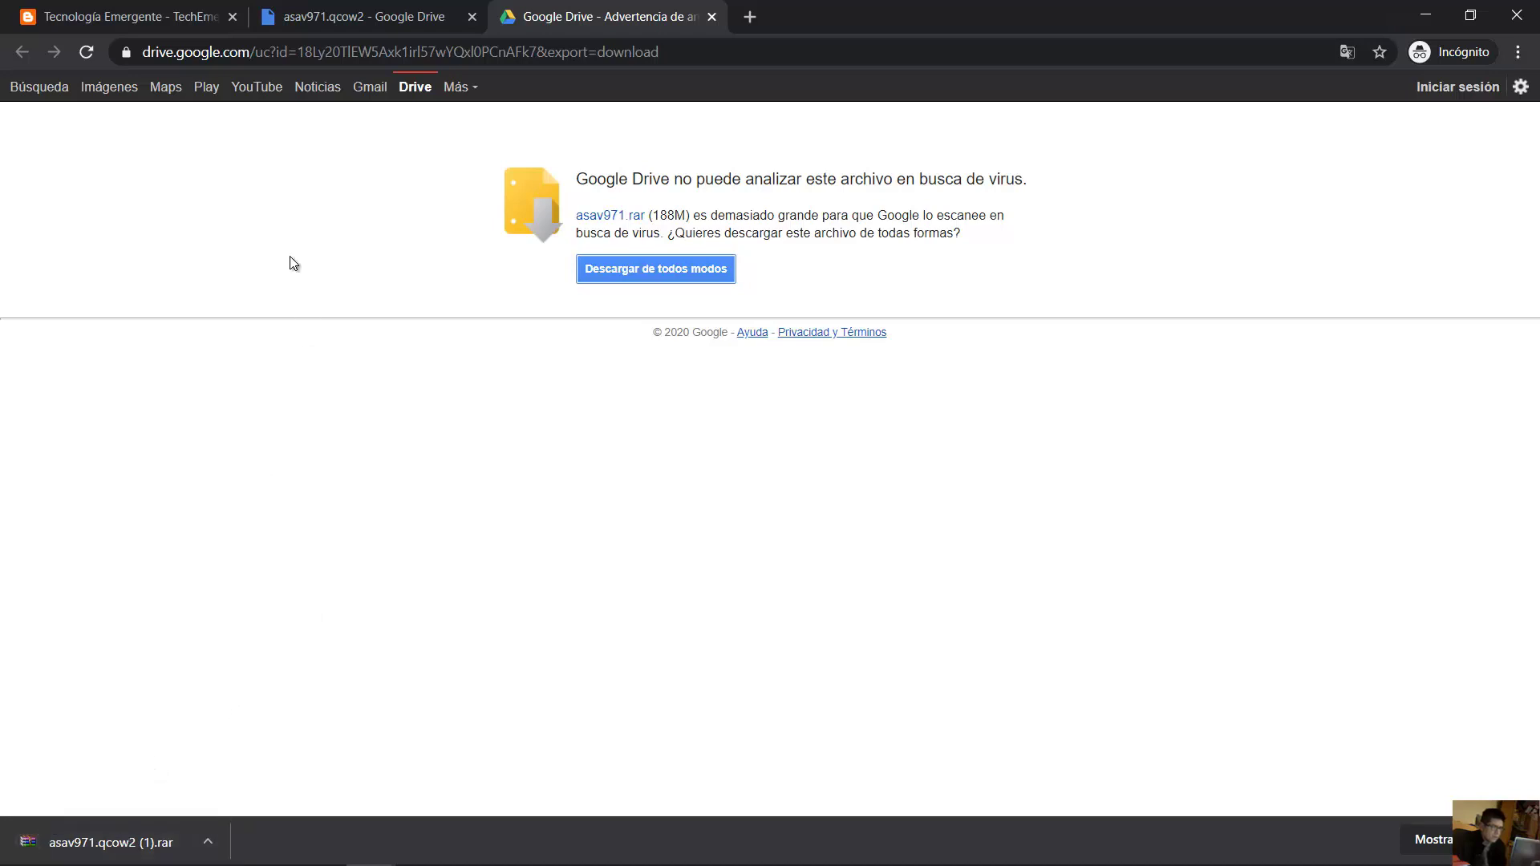
click(193, 7)
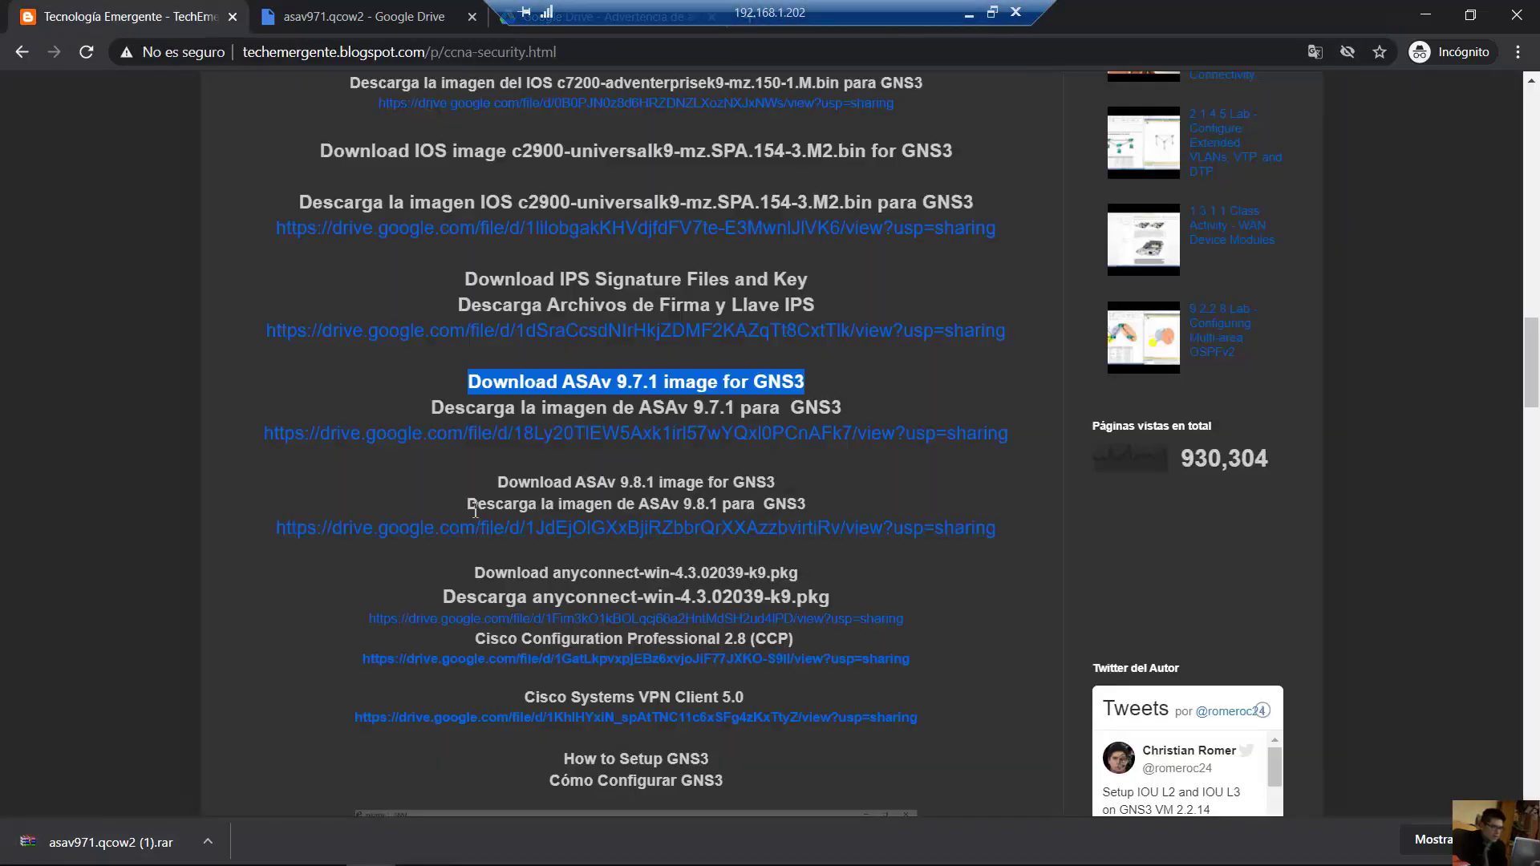
Download asav981.rar from the ASAv 9.8.1 Drive link and show it in its folder.
drag(498, 483, 778, 479)
click(662, 534)
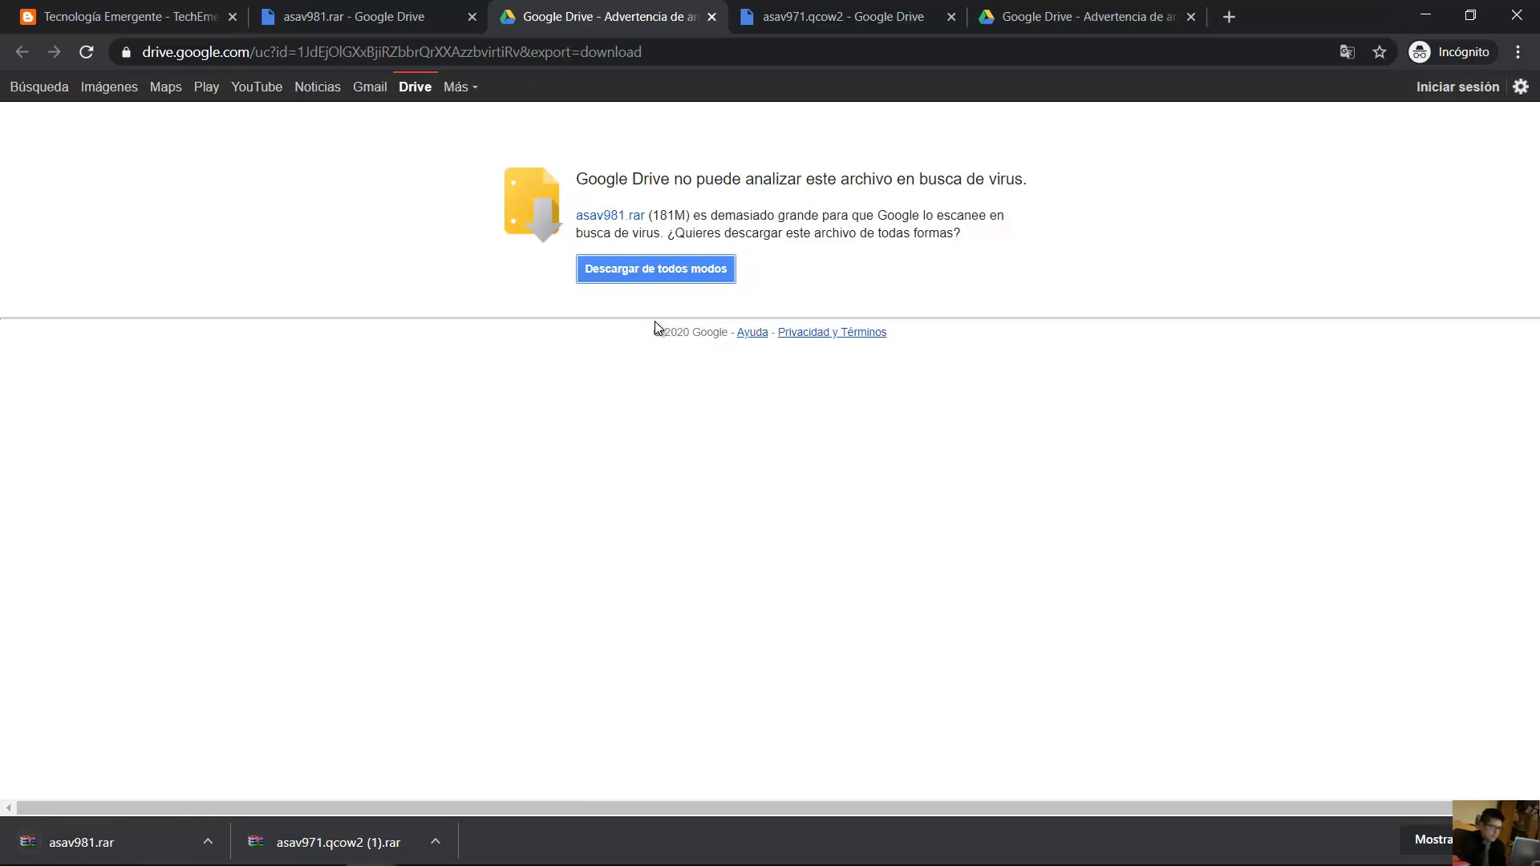
right_click(85, 842)
click(159, 788)
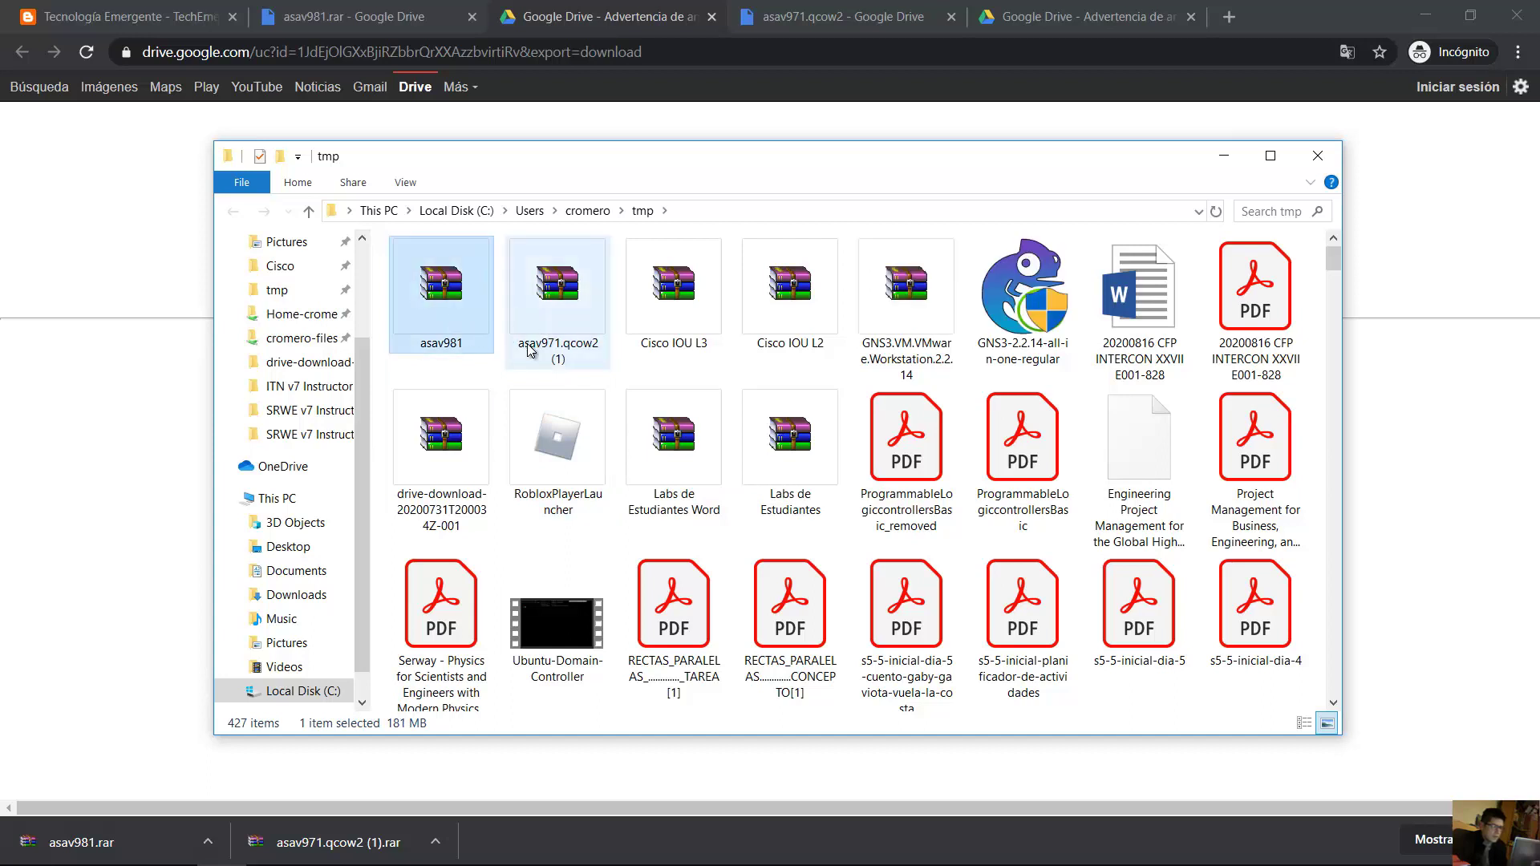
Extract asav971.qcow2 (1) and asav981 with WinRAR into their own folders, then refresh tmp.
click(551, 305)
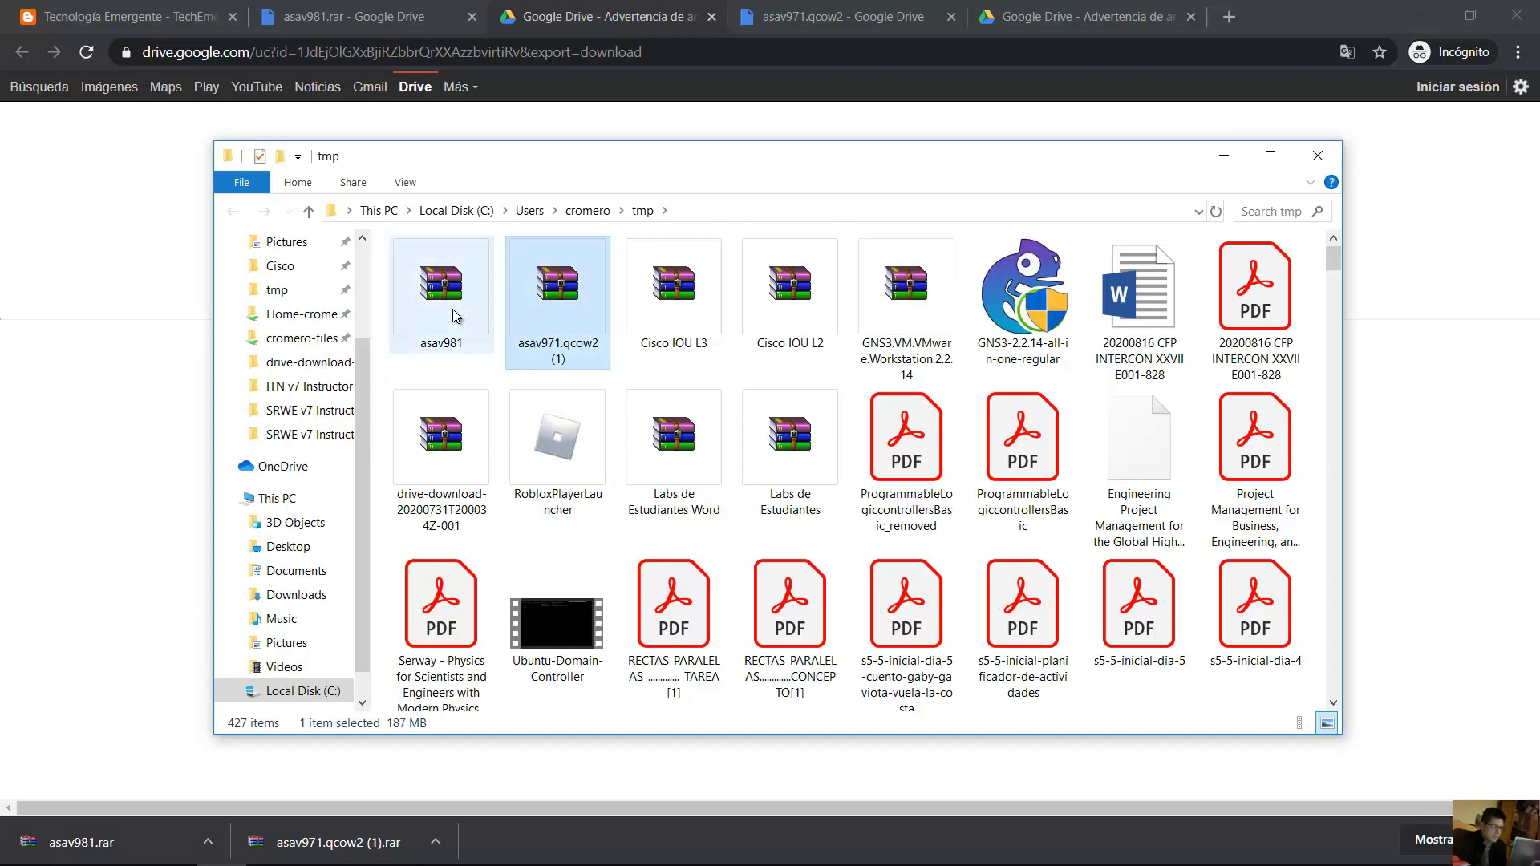
click(429, 325)
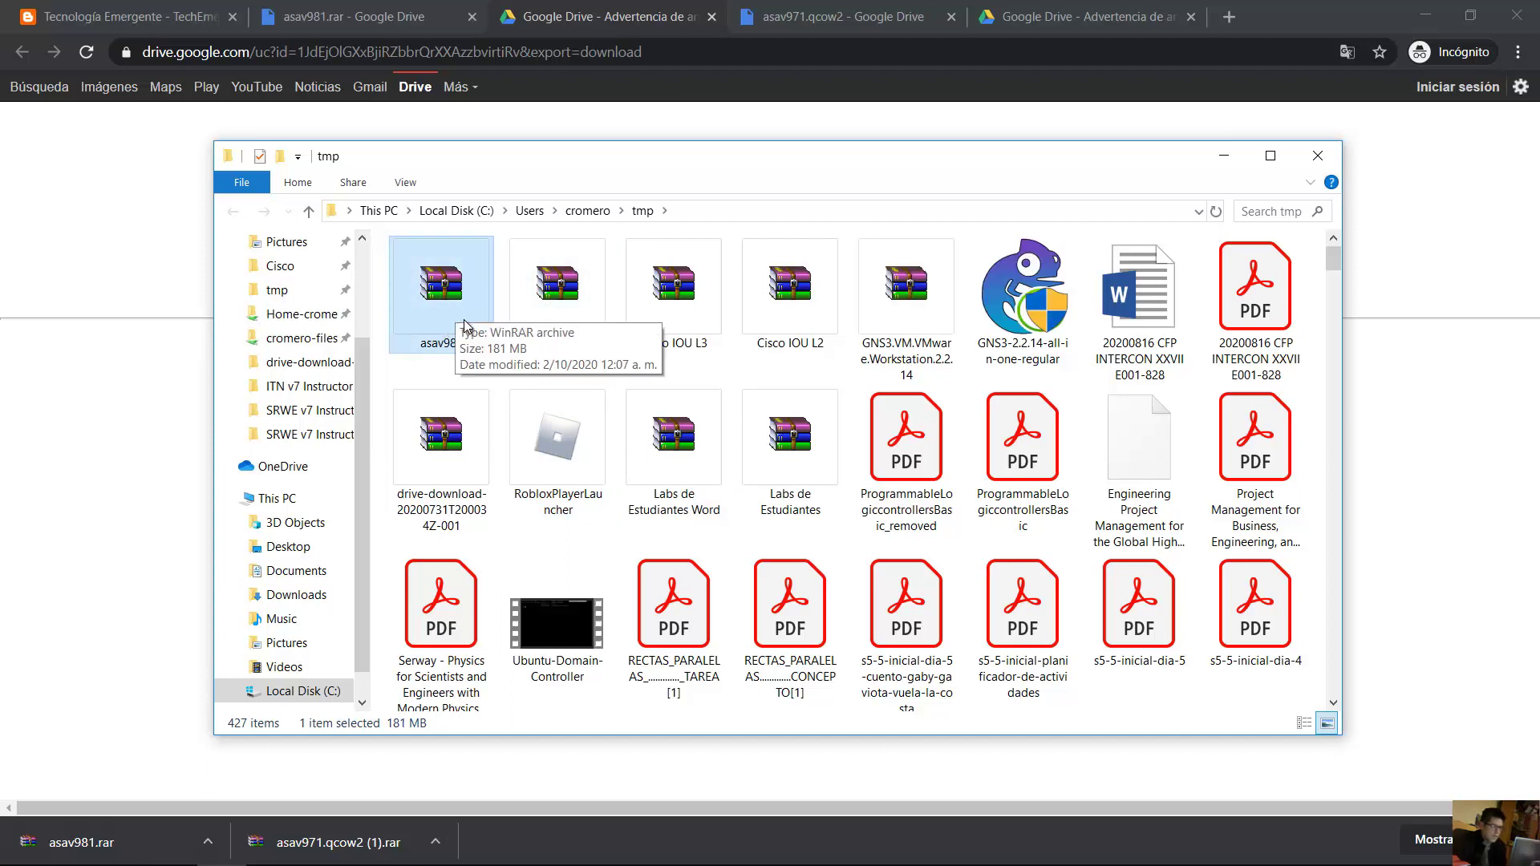
click(571, 284)
right_click(571, 284)
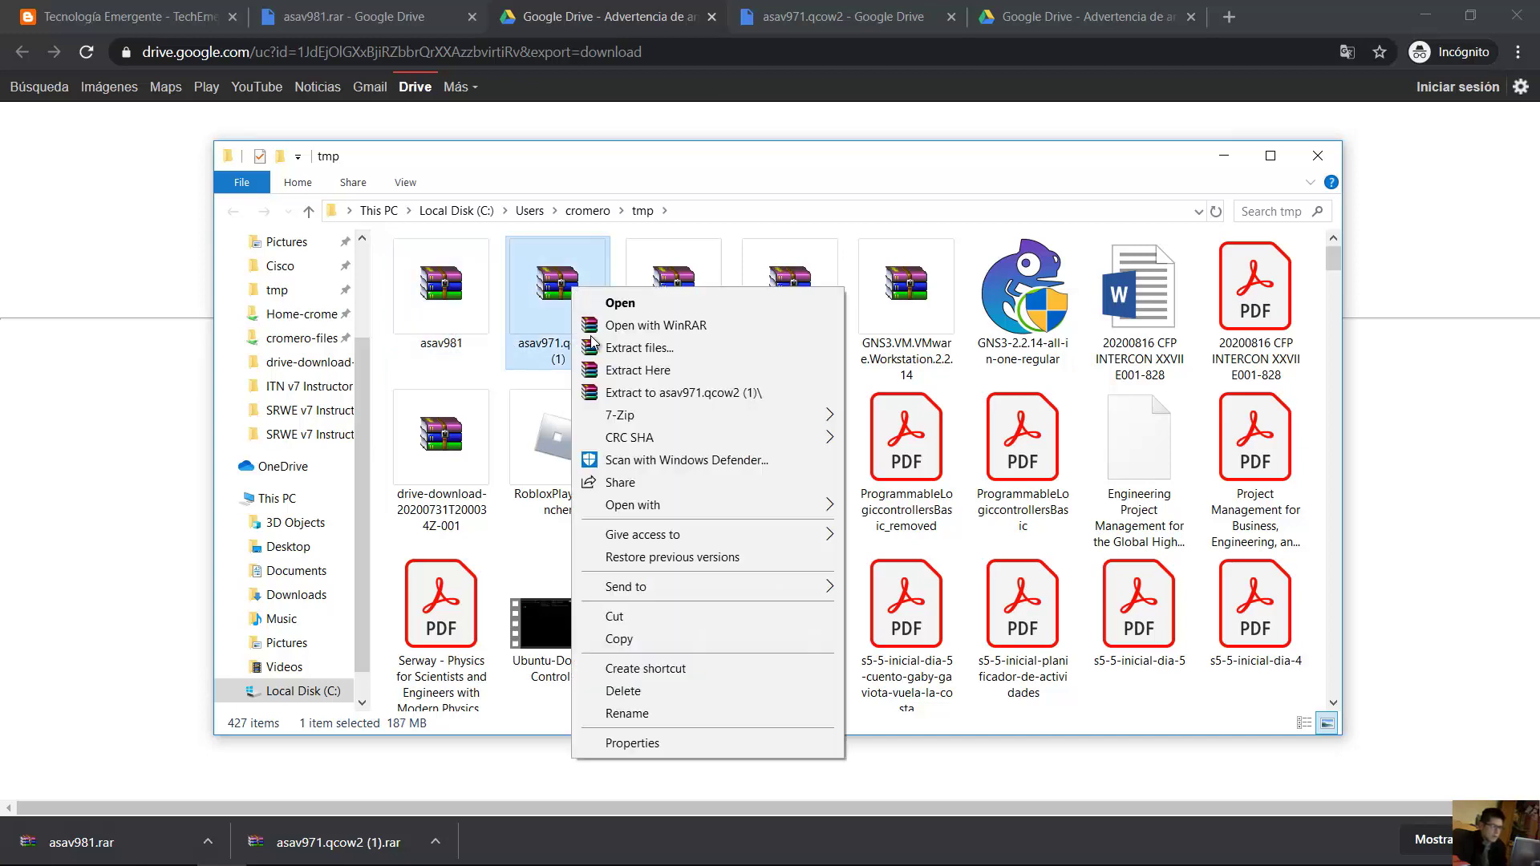
click(662, 394)
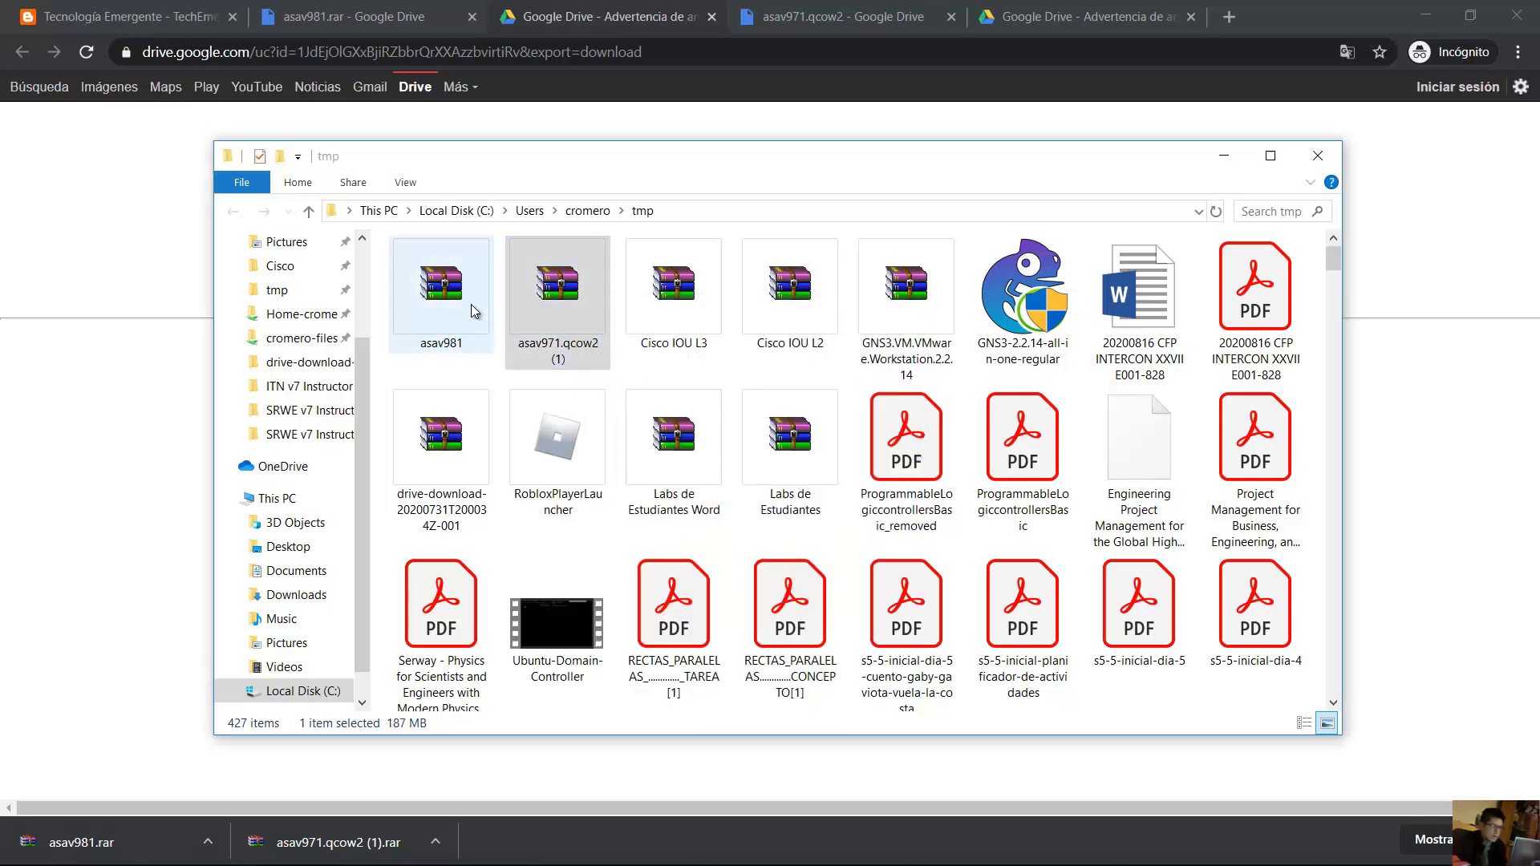
right_click(450, 298)
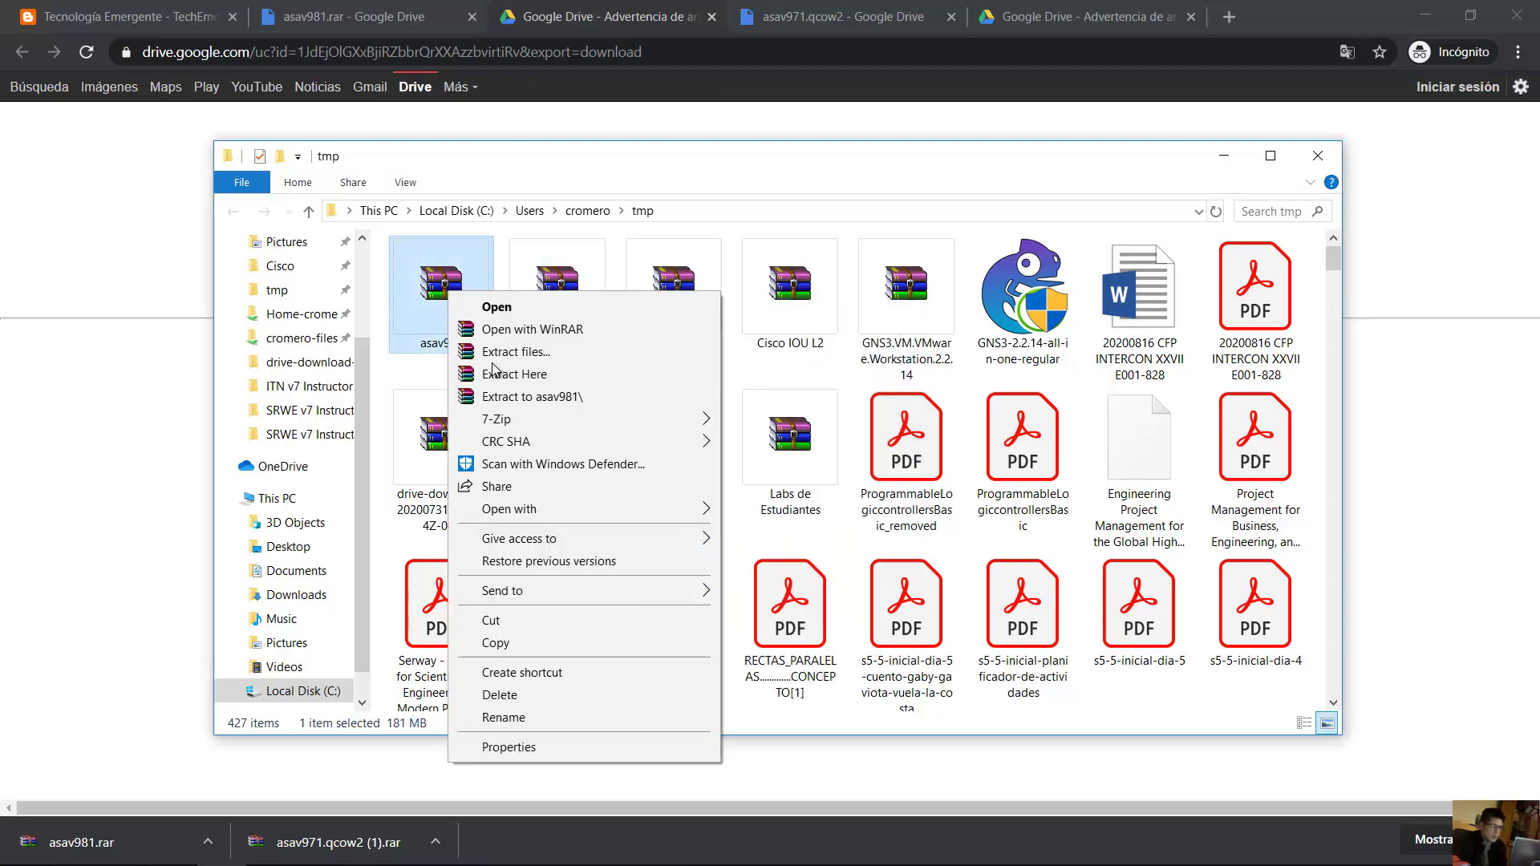
click(545, 396)
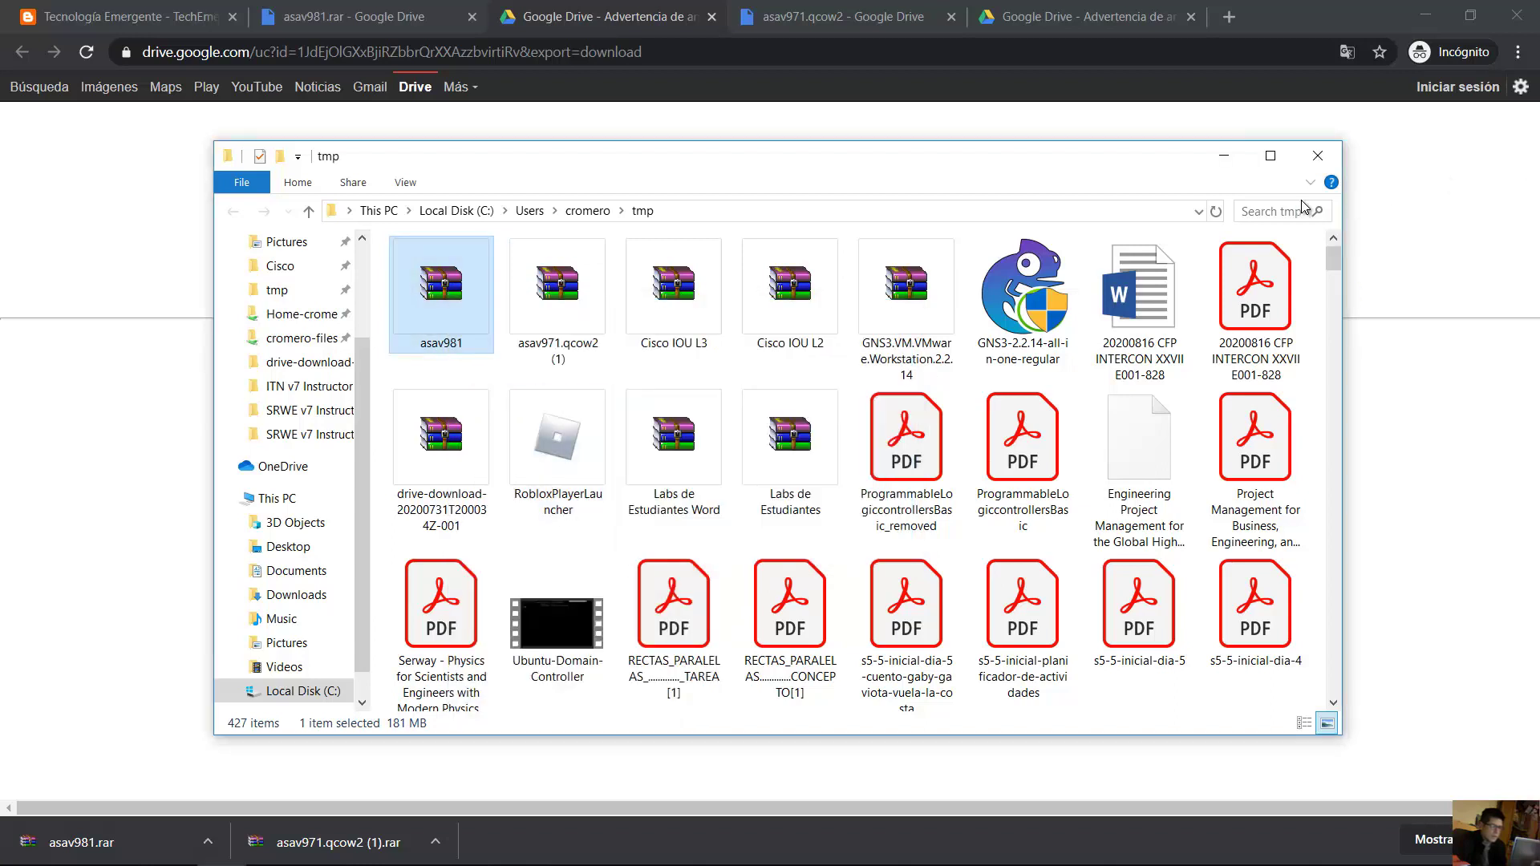
click(1216, 212)
drag(1331, 264, 1329, 639)
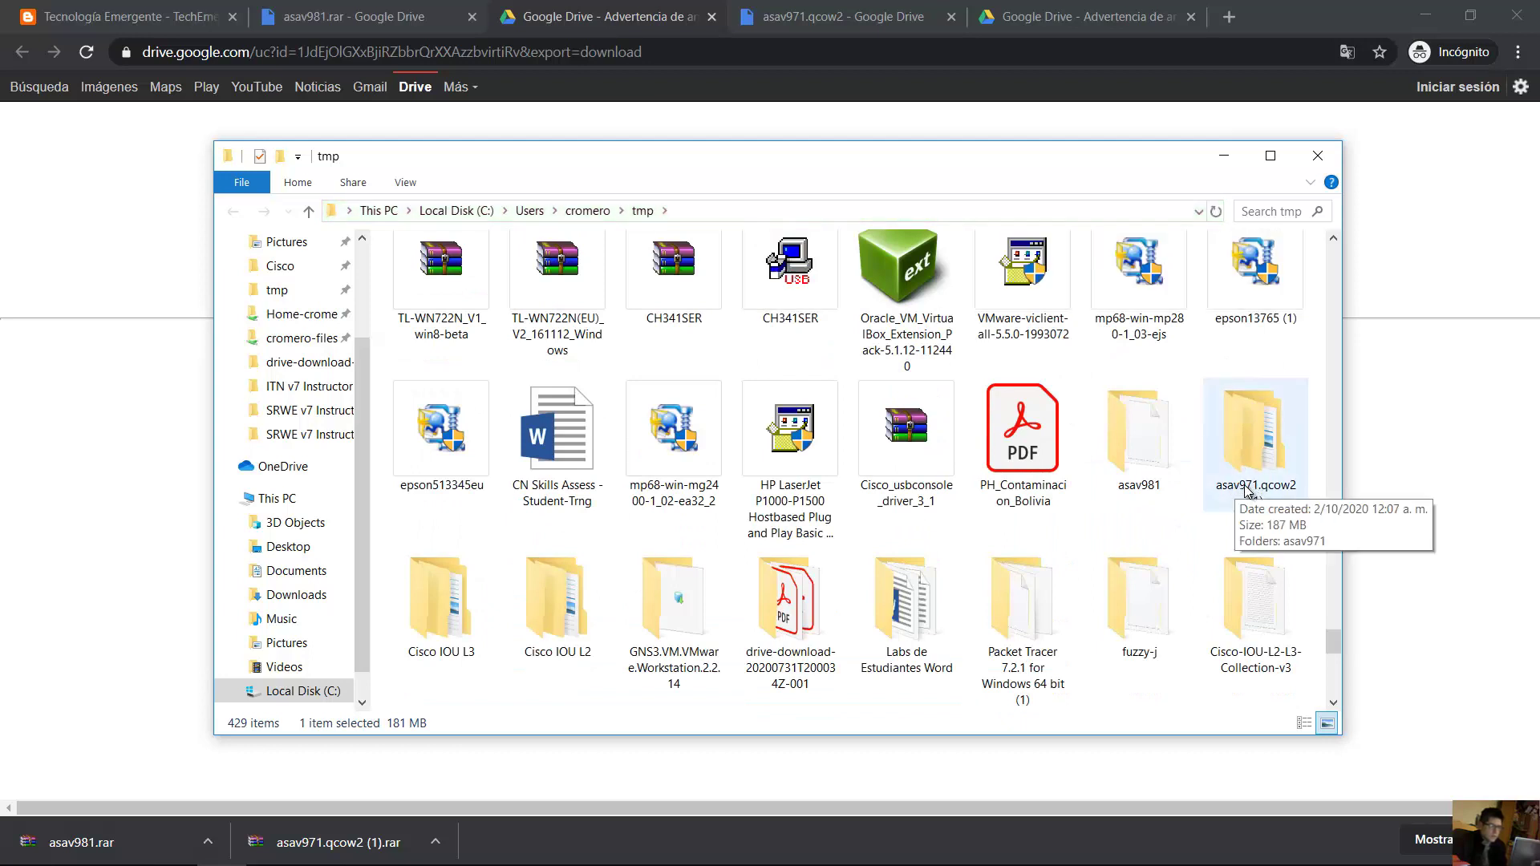
Extract the inner asav971 archive to an asav971 folder and select asav971.qcow2 inside it.
double_click(1259, 446)
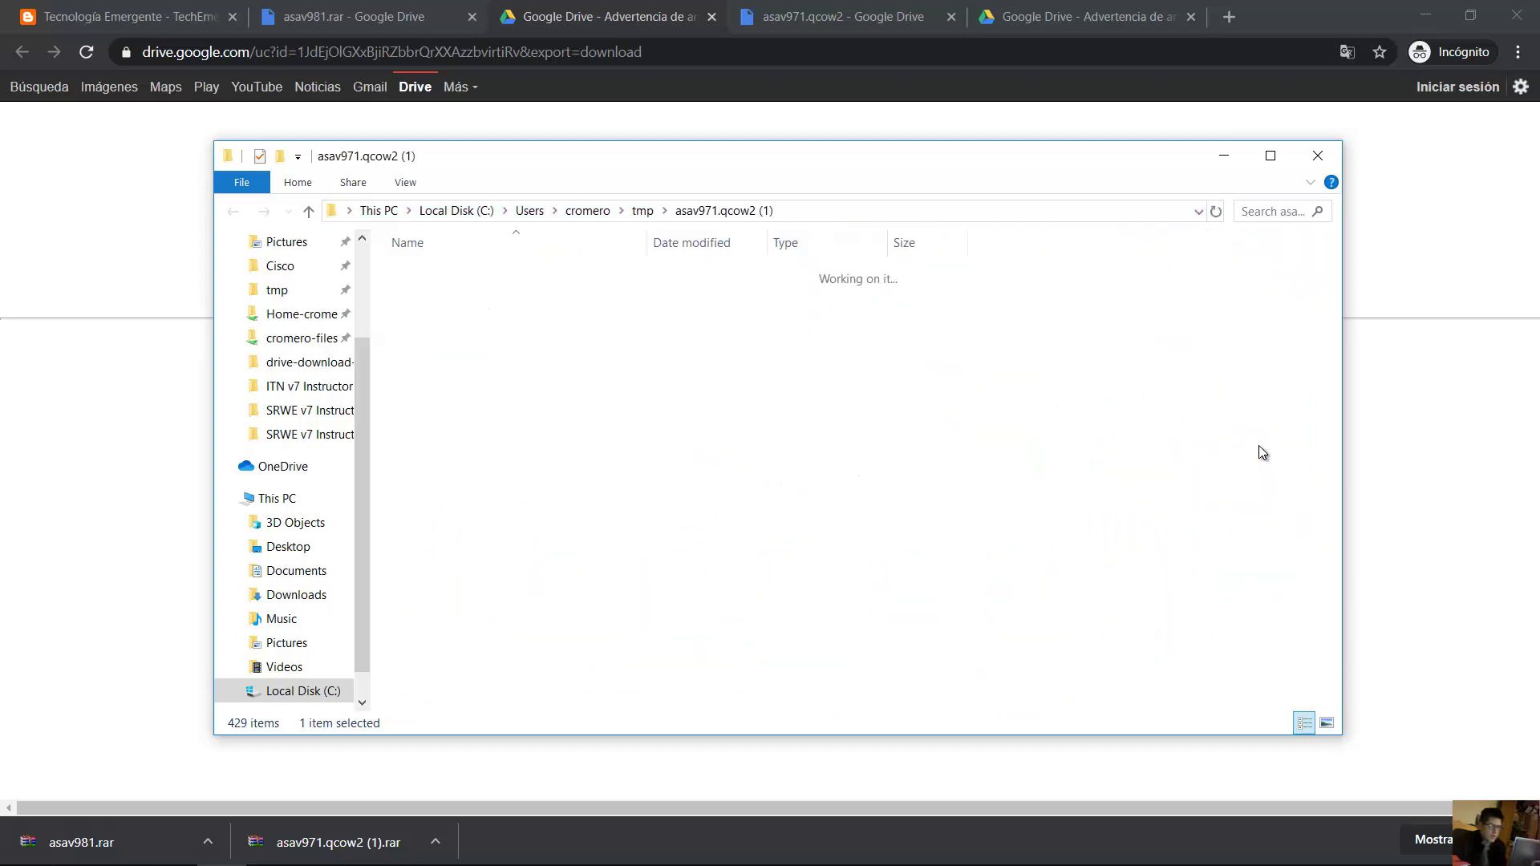
double_click(449, 282)
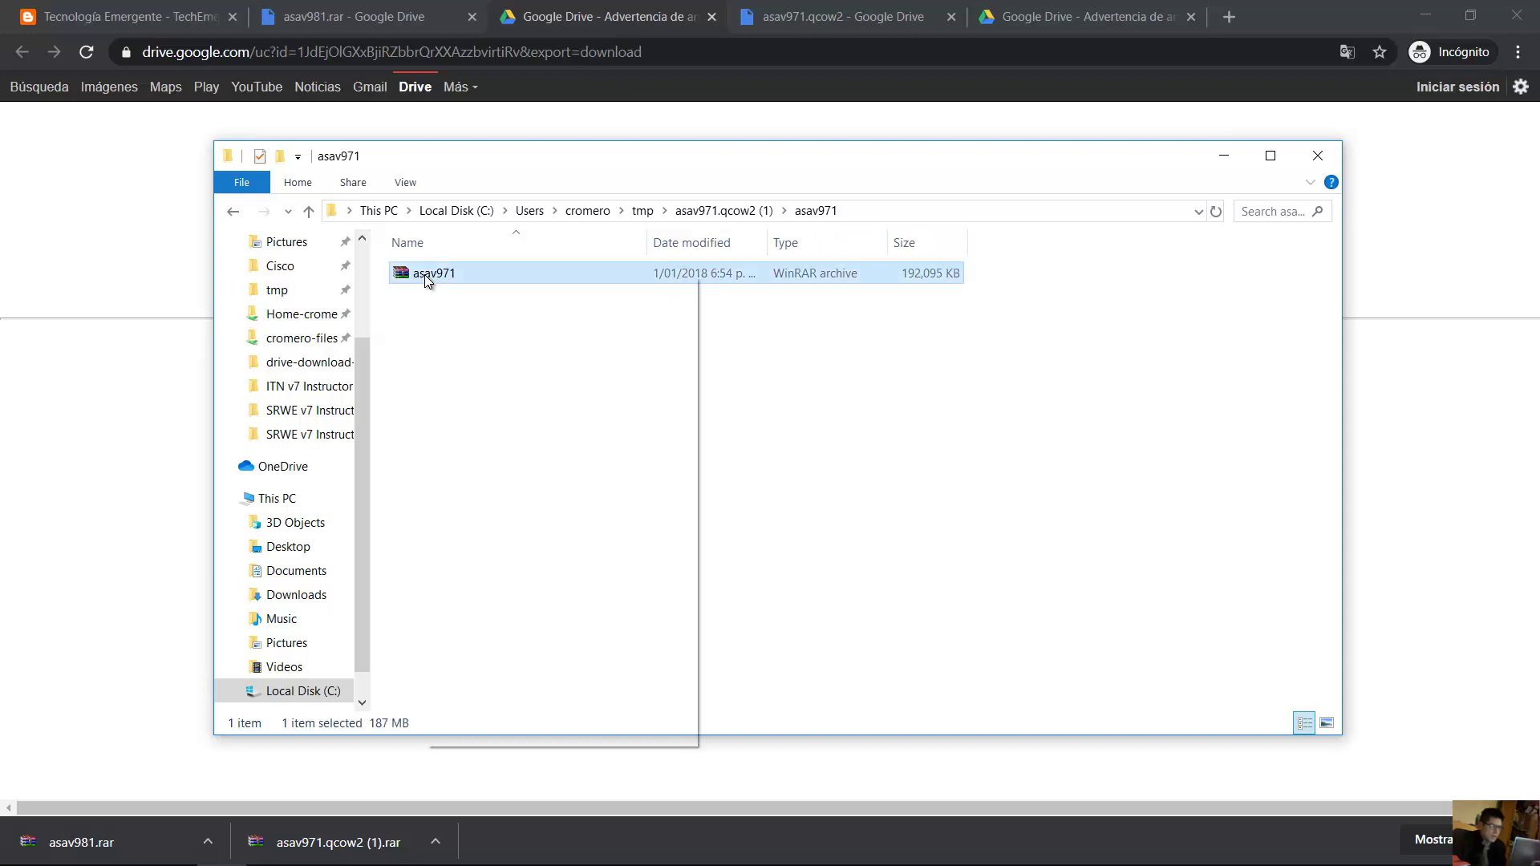
right_click(428, 276)
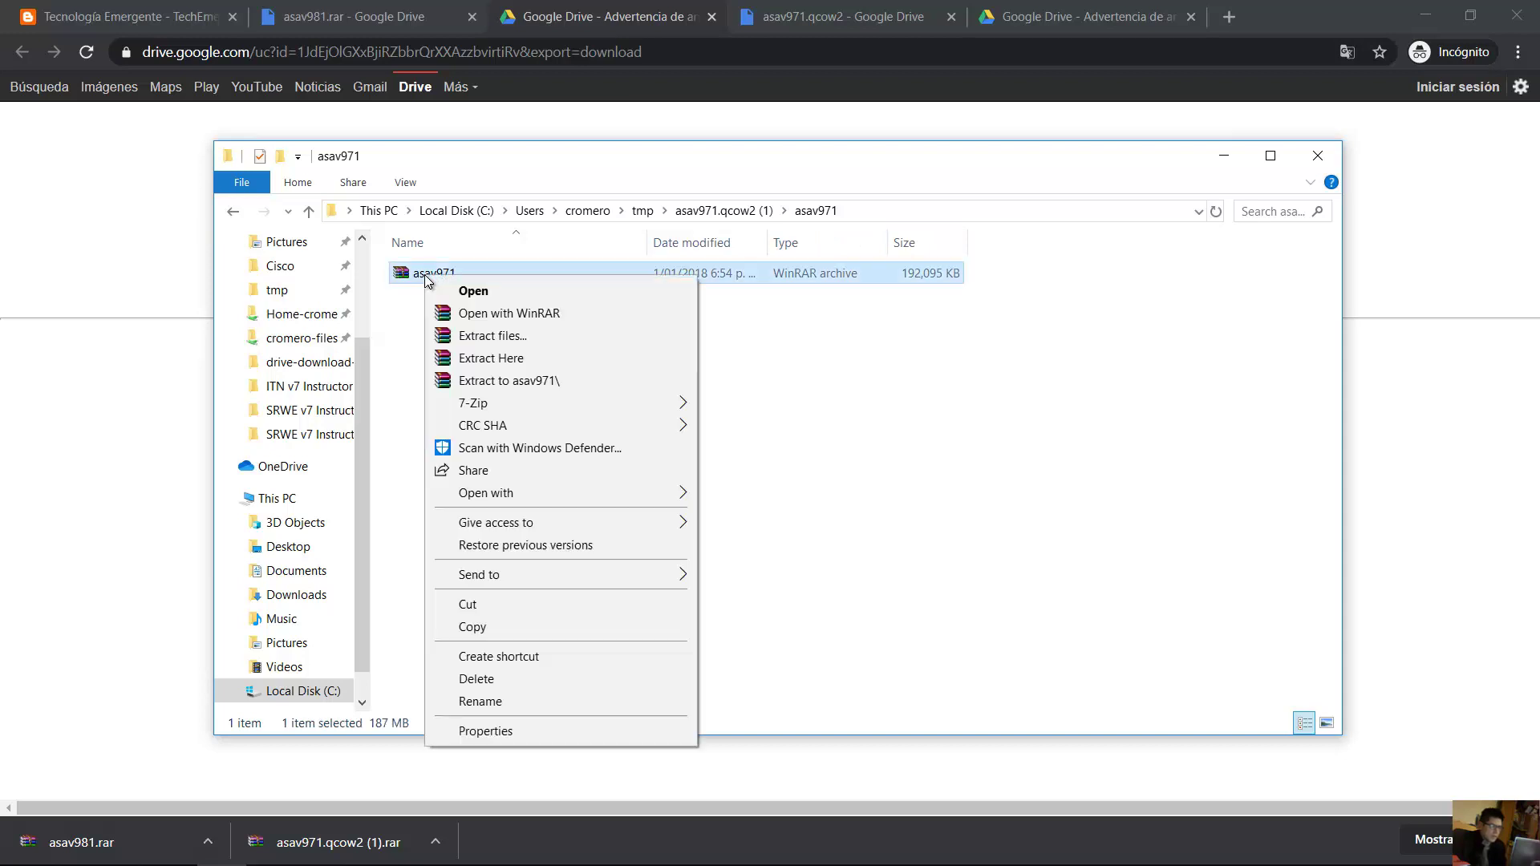
click(519, 386)
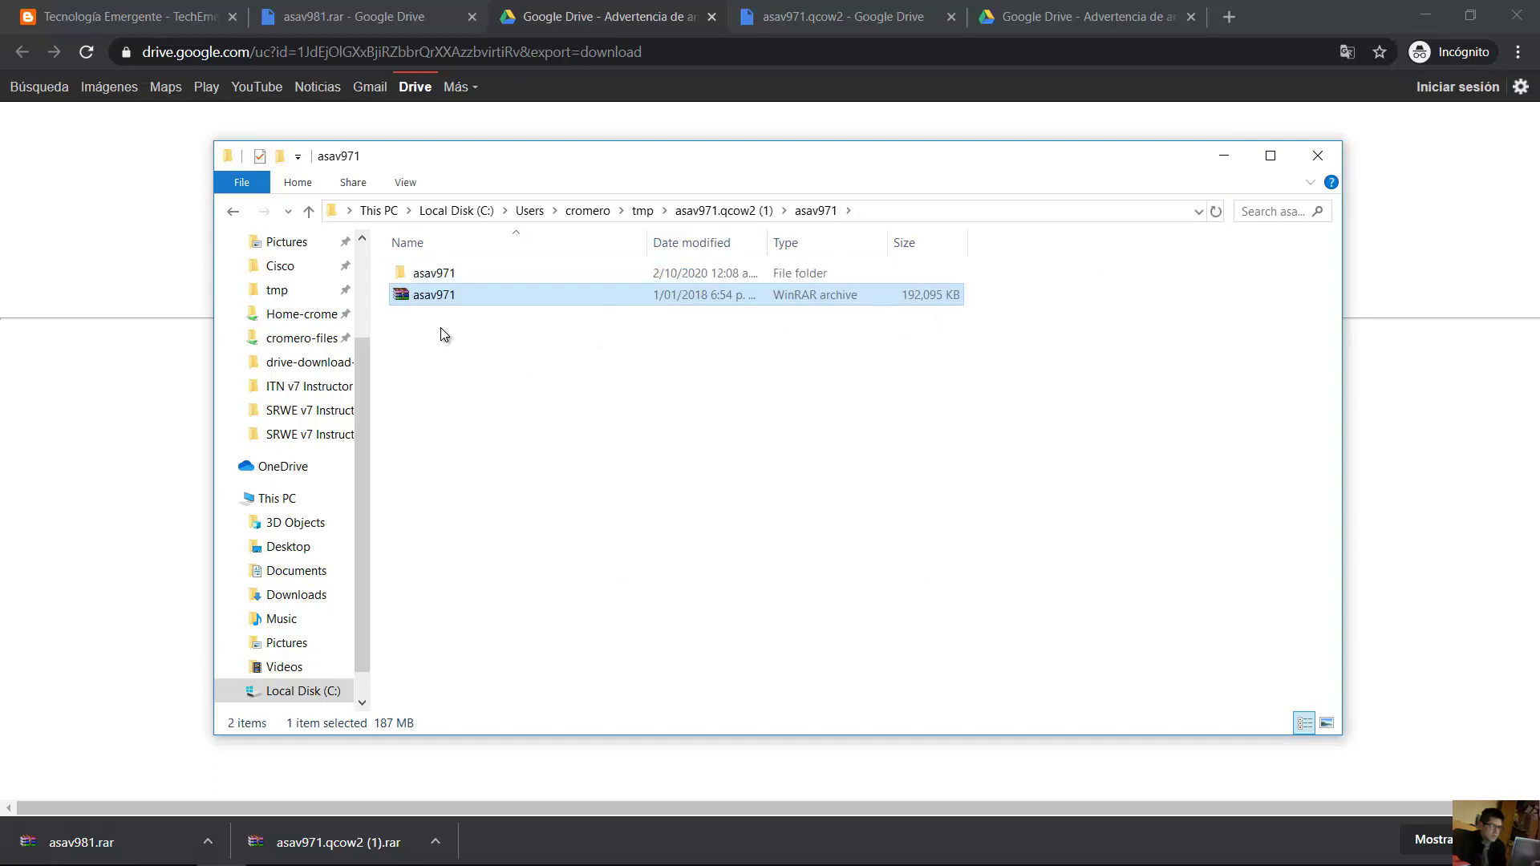
double_click(441, 276)
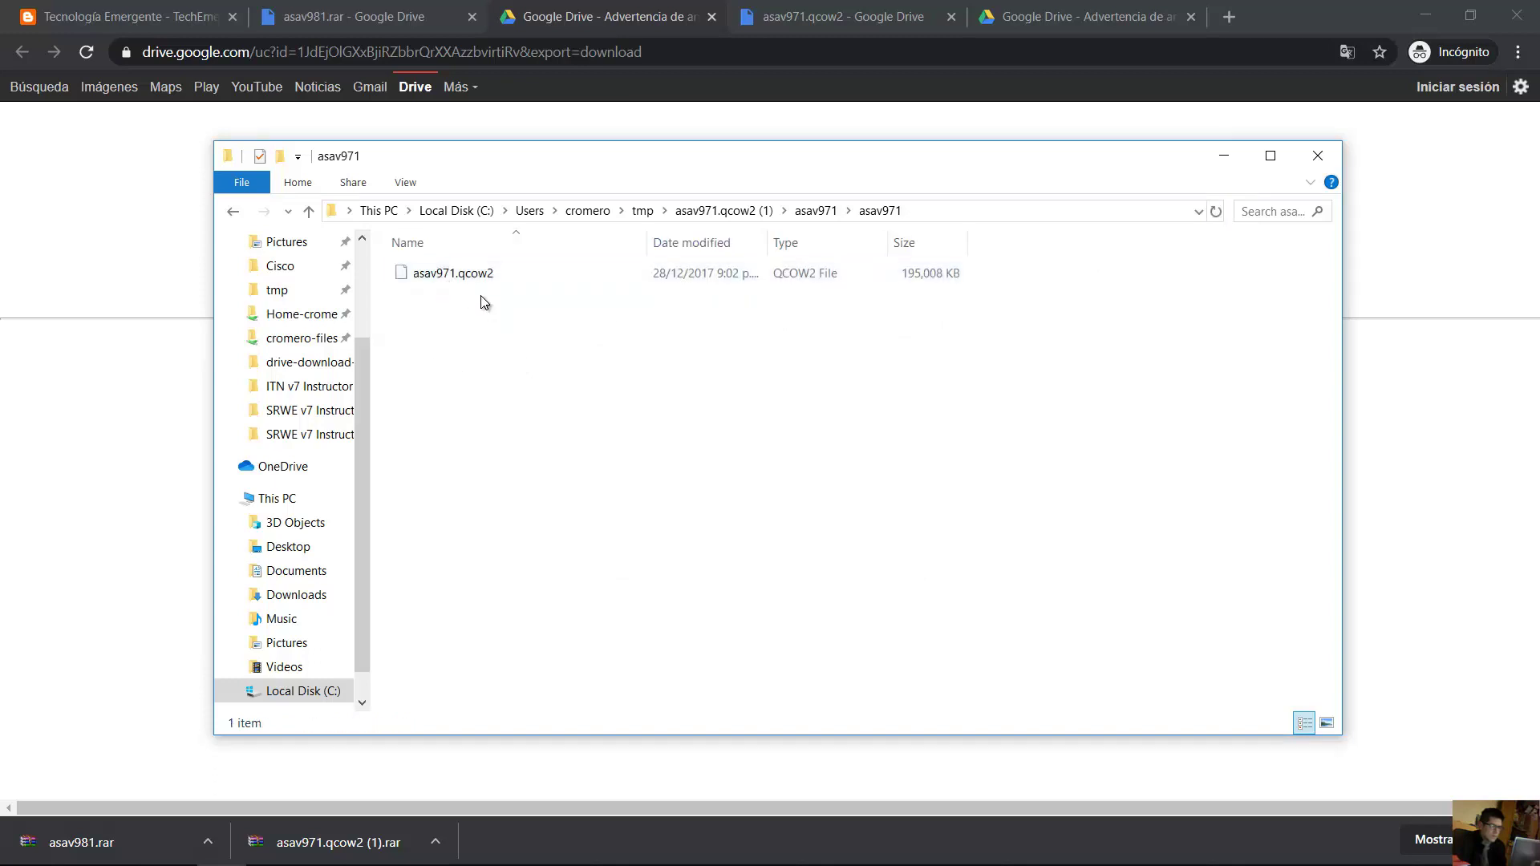
drag(887, 243, 967, 243)
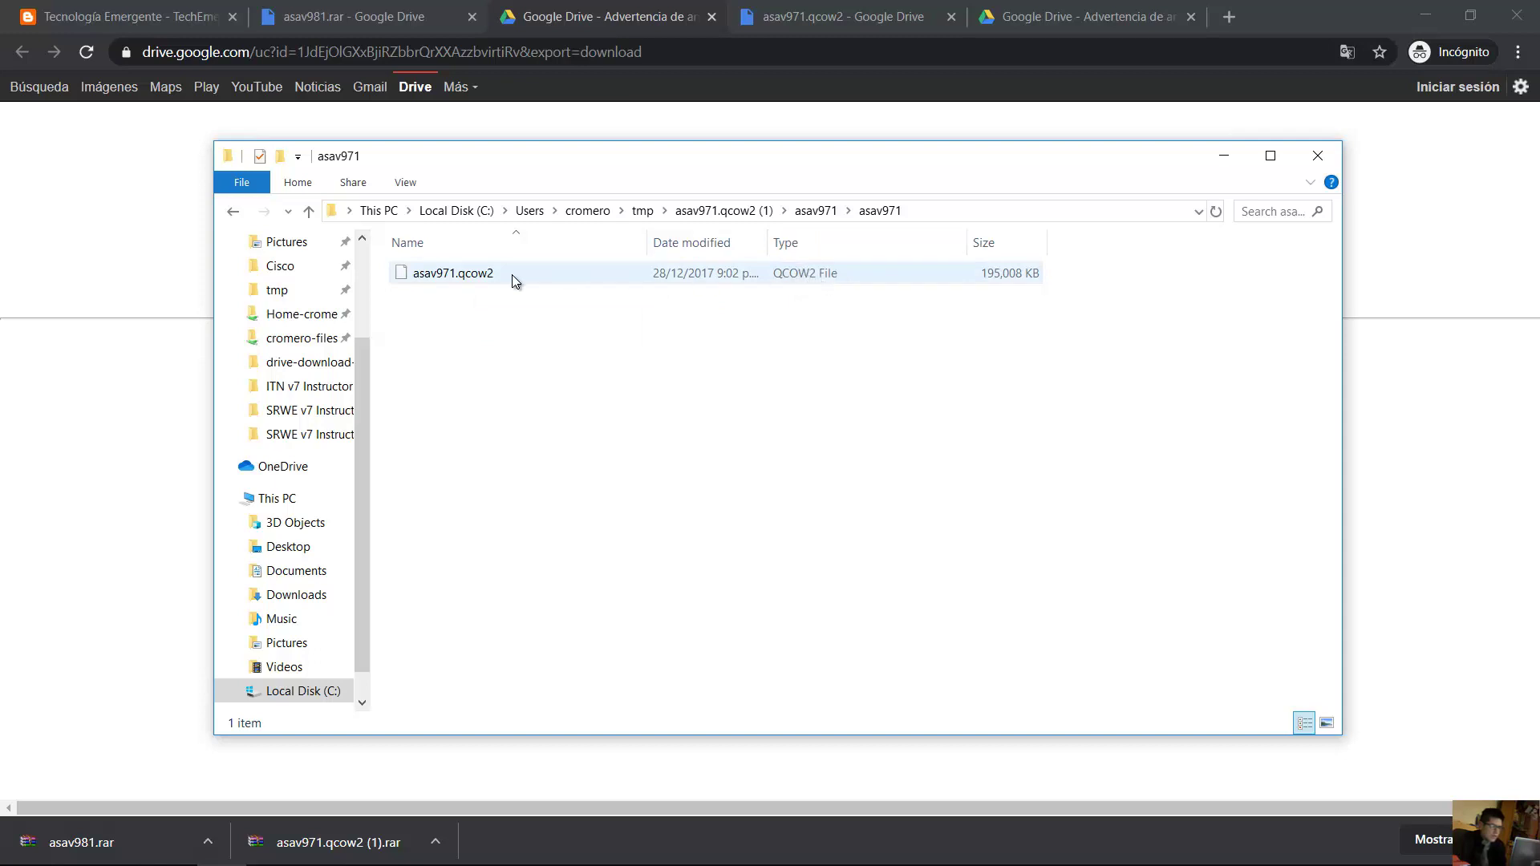
click(461, 281)
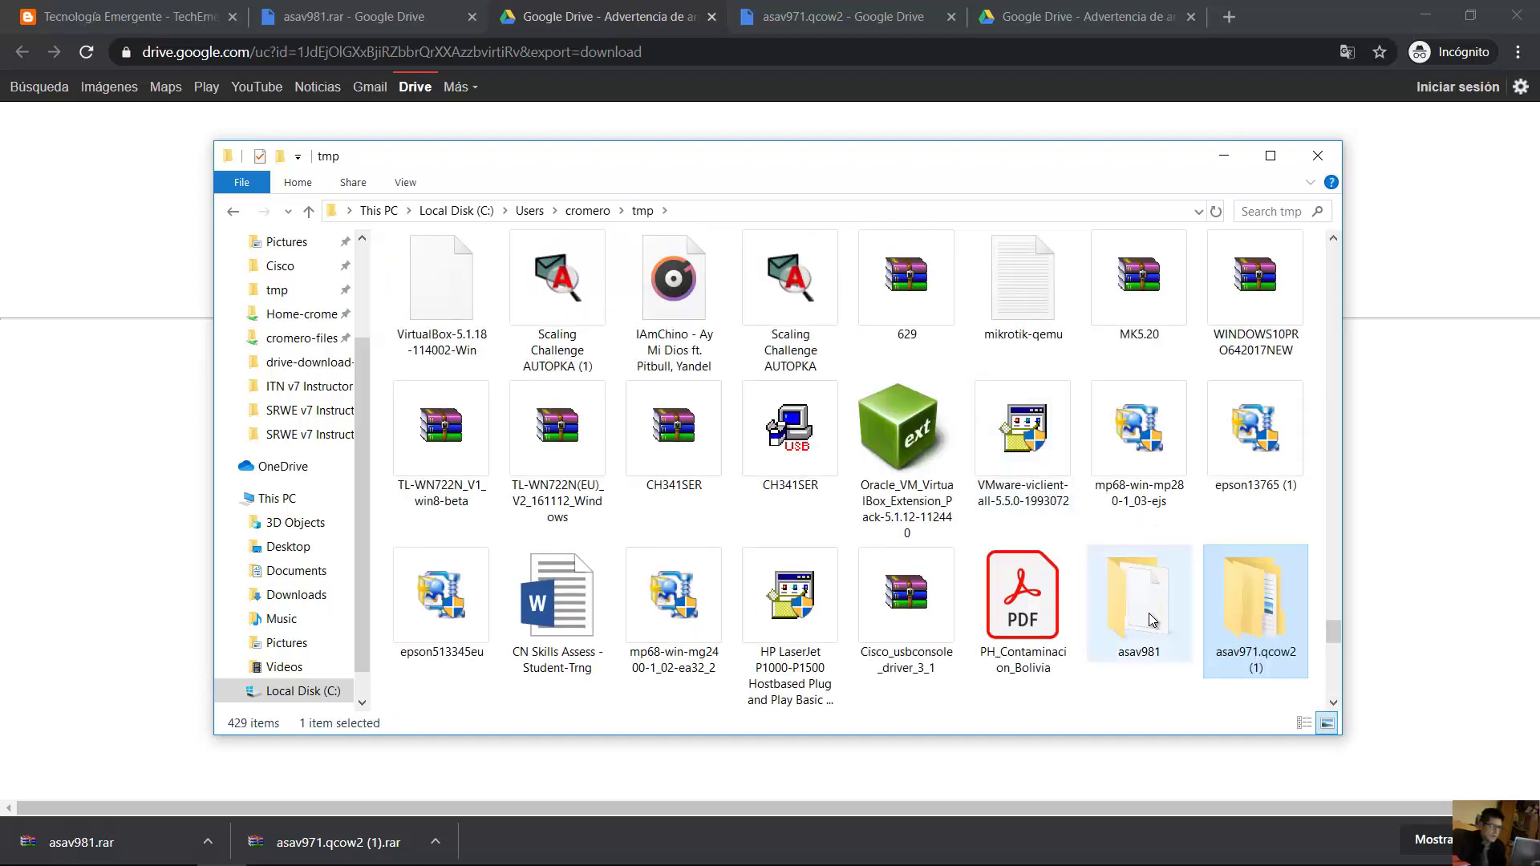
Open tmp\asav981 and select the asav981.qcow2 image.
click(1145, 642)
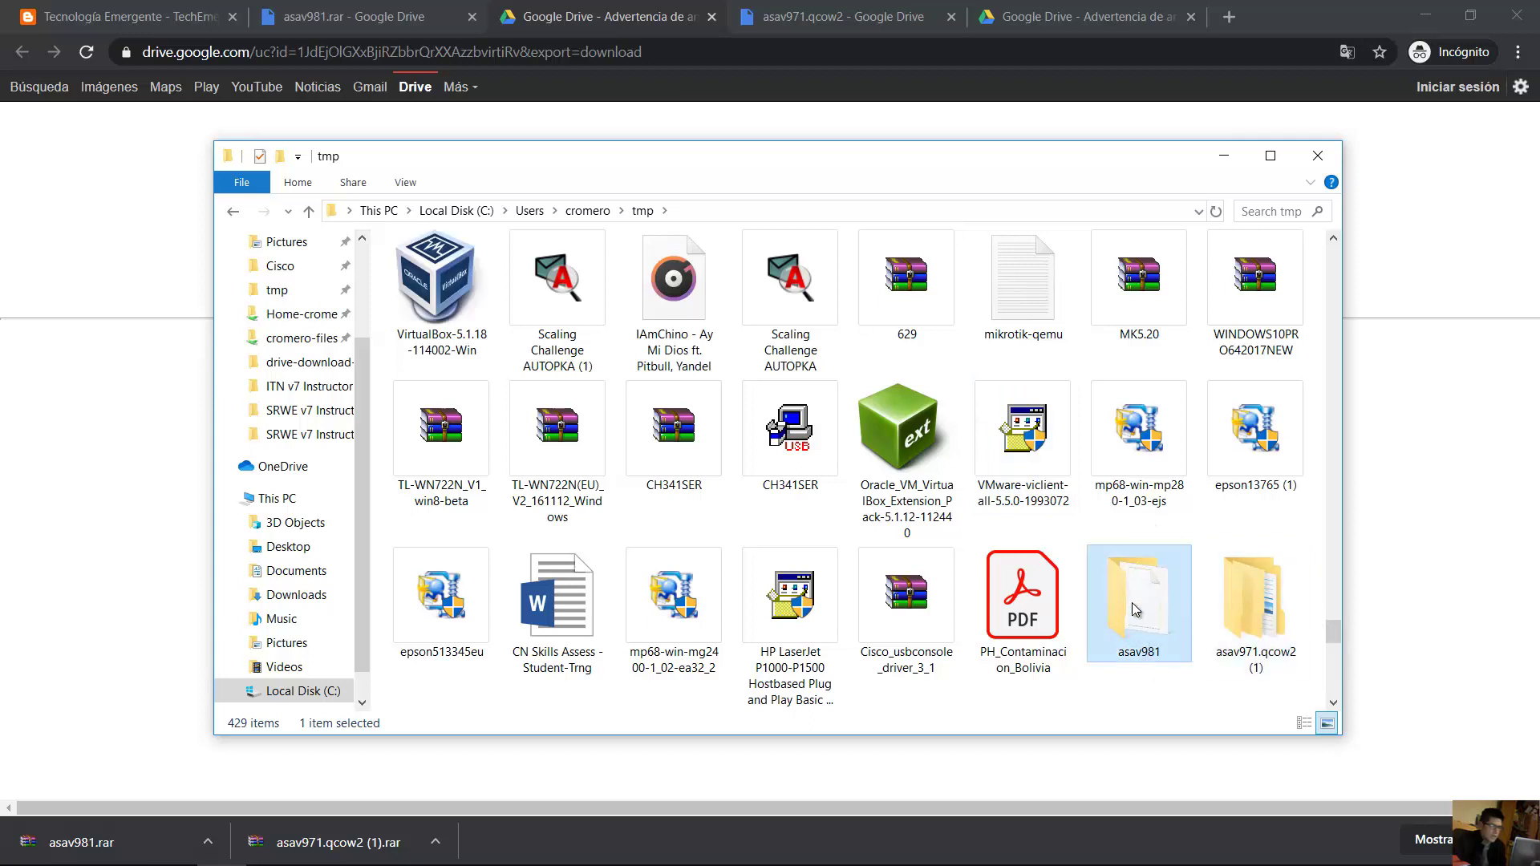
double_click(1132, 603)
click(449, 275)
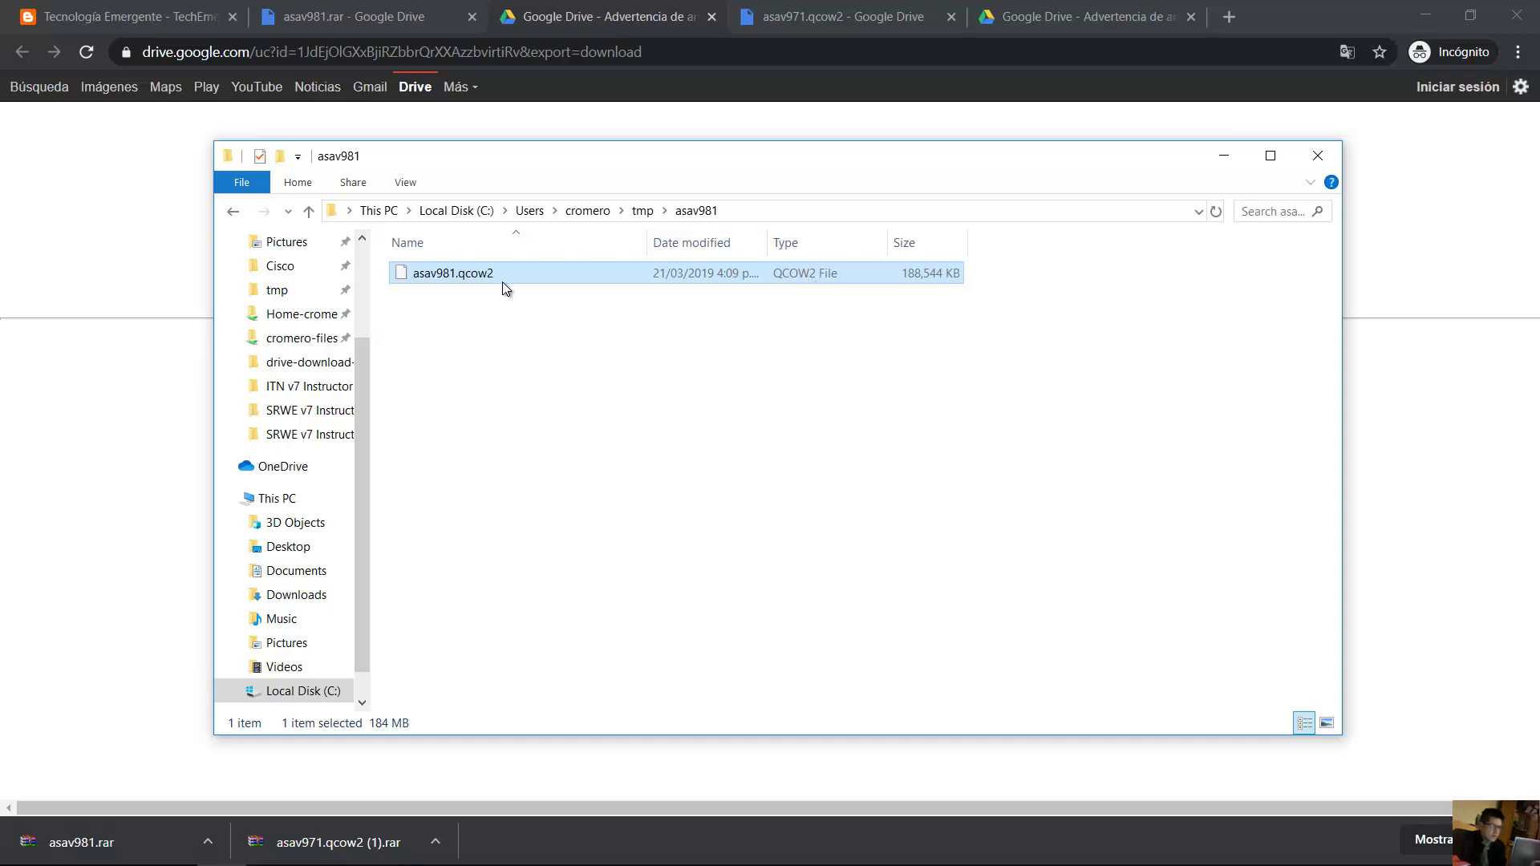
click(459, 303)
click(422, 275)
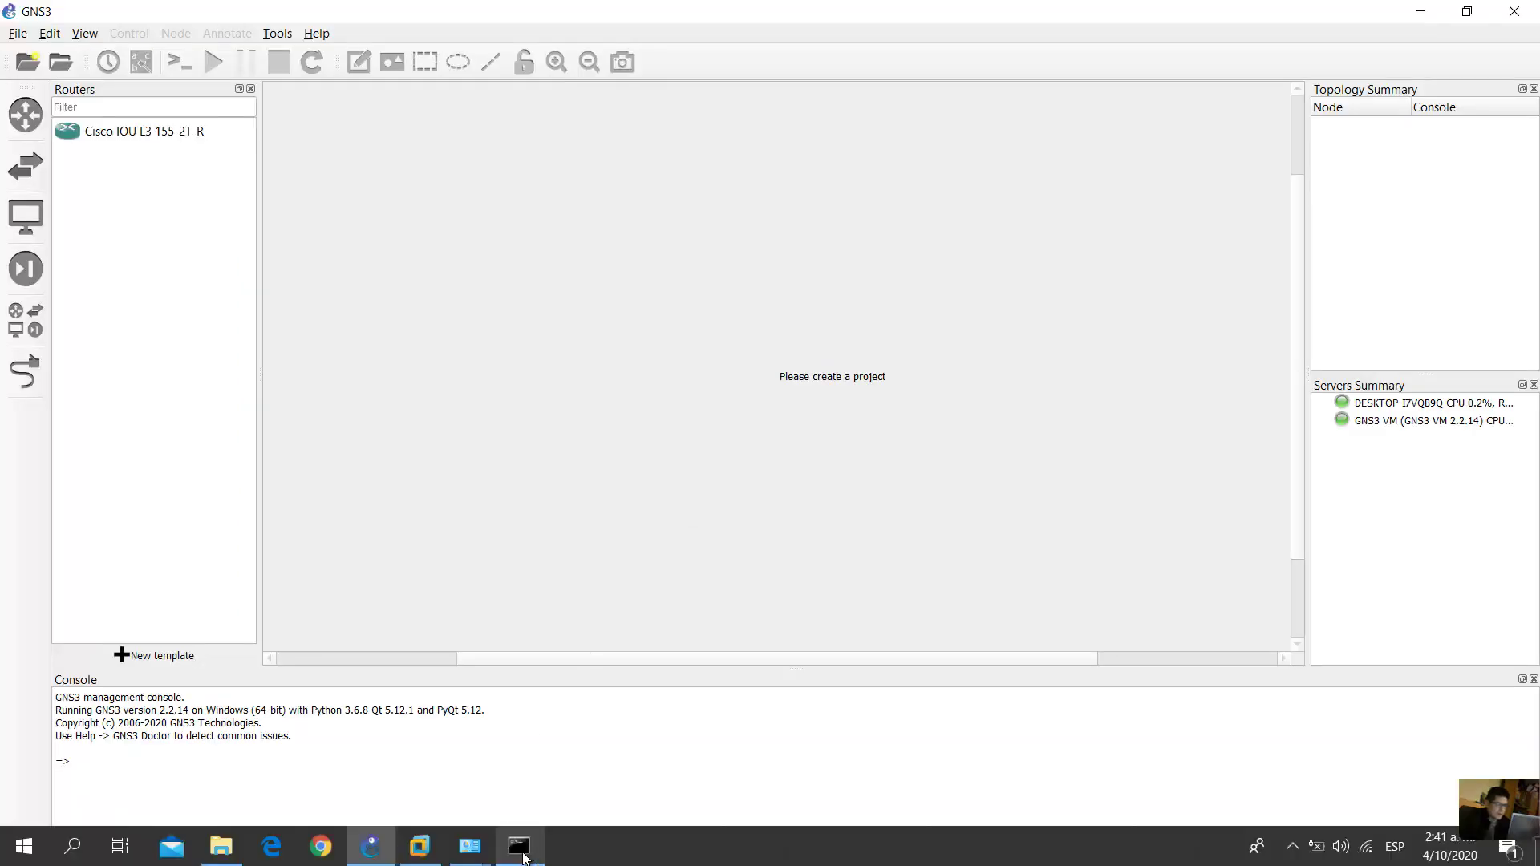
click(523, 855)
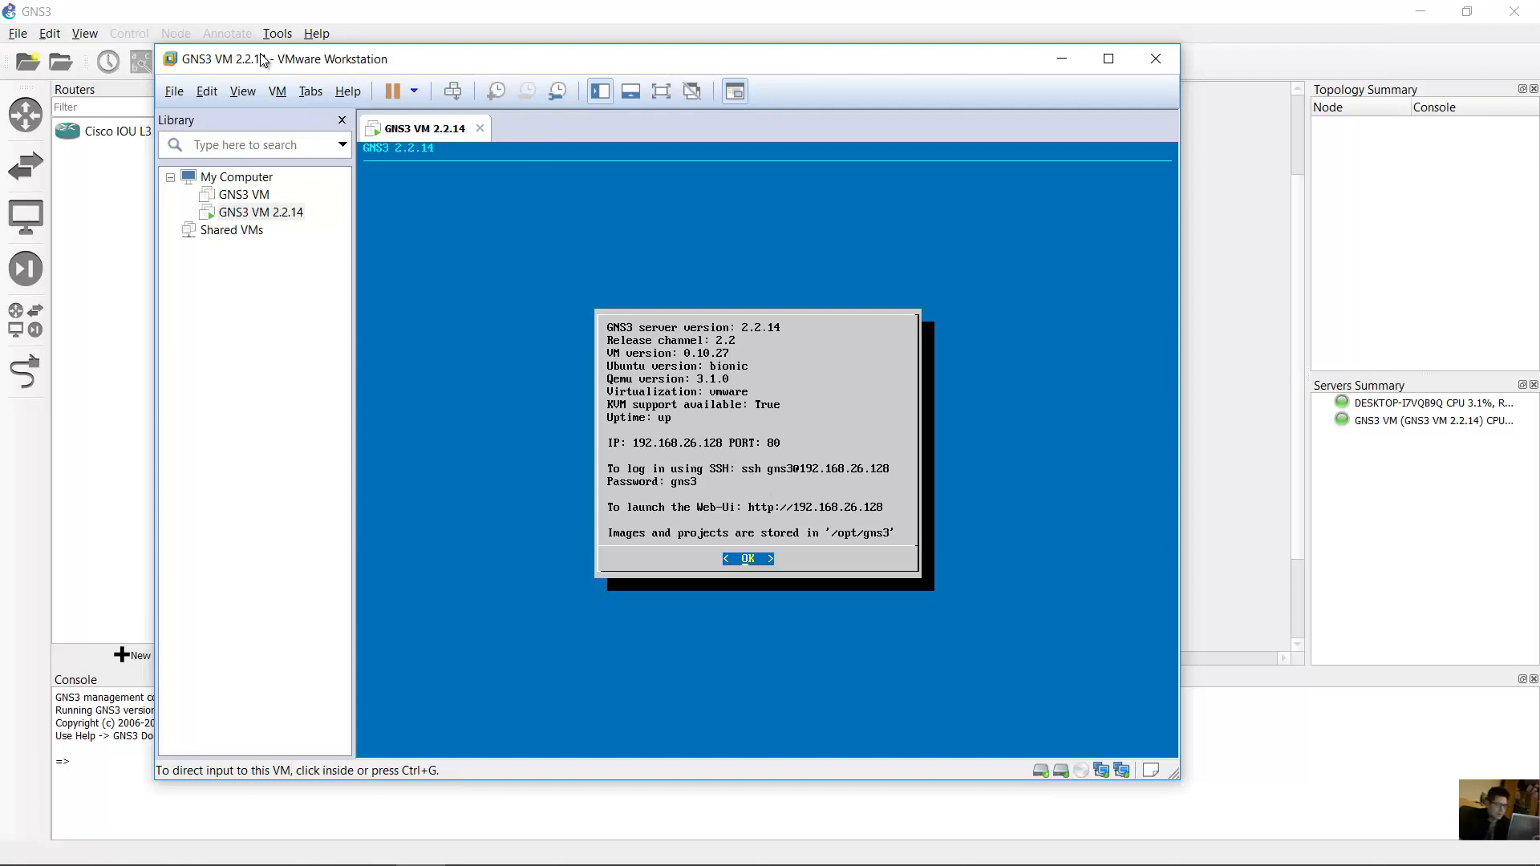
drag(267, 62, 316, 71)
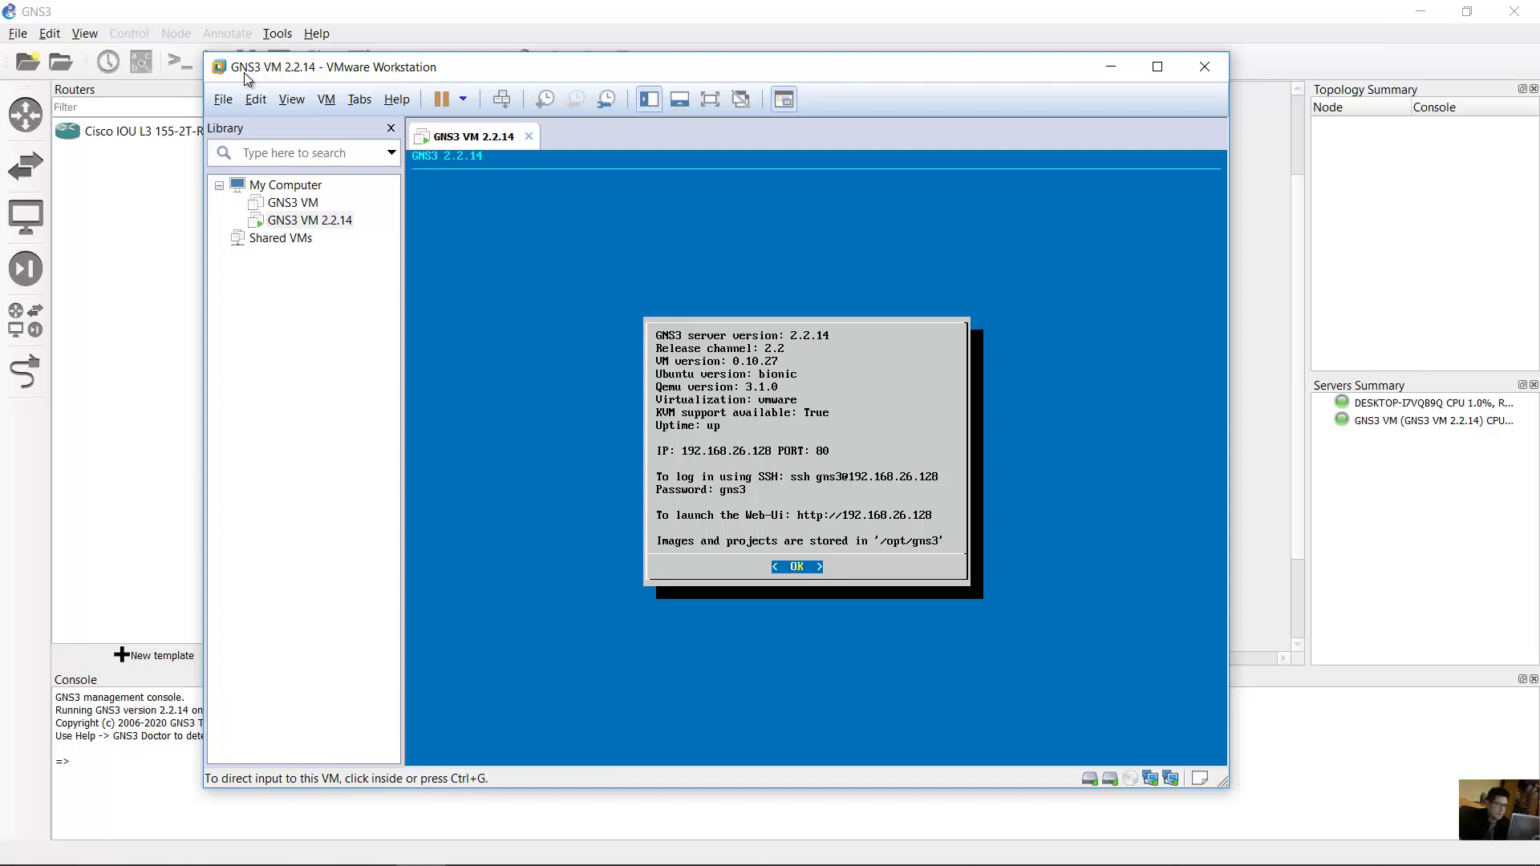
drag(340, 78, 361, 72)
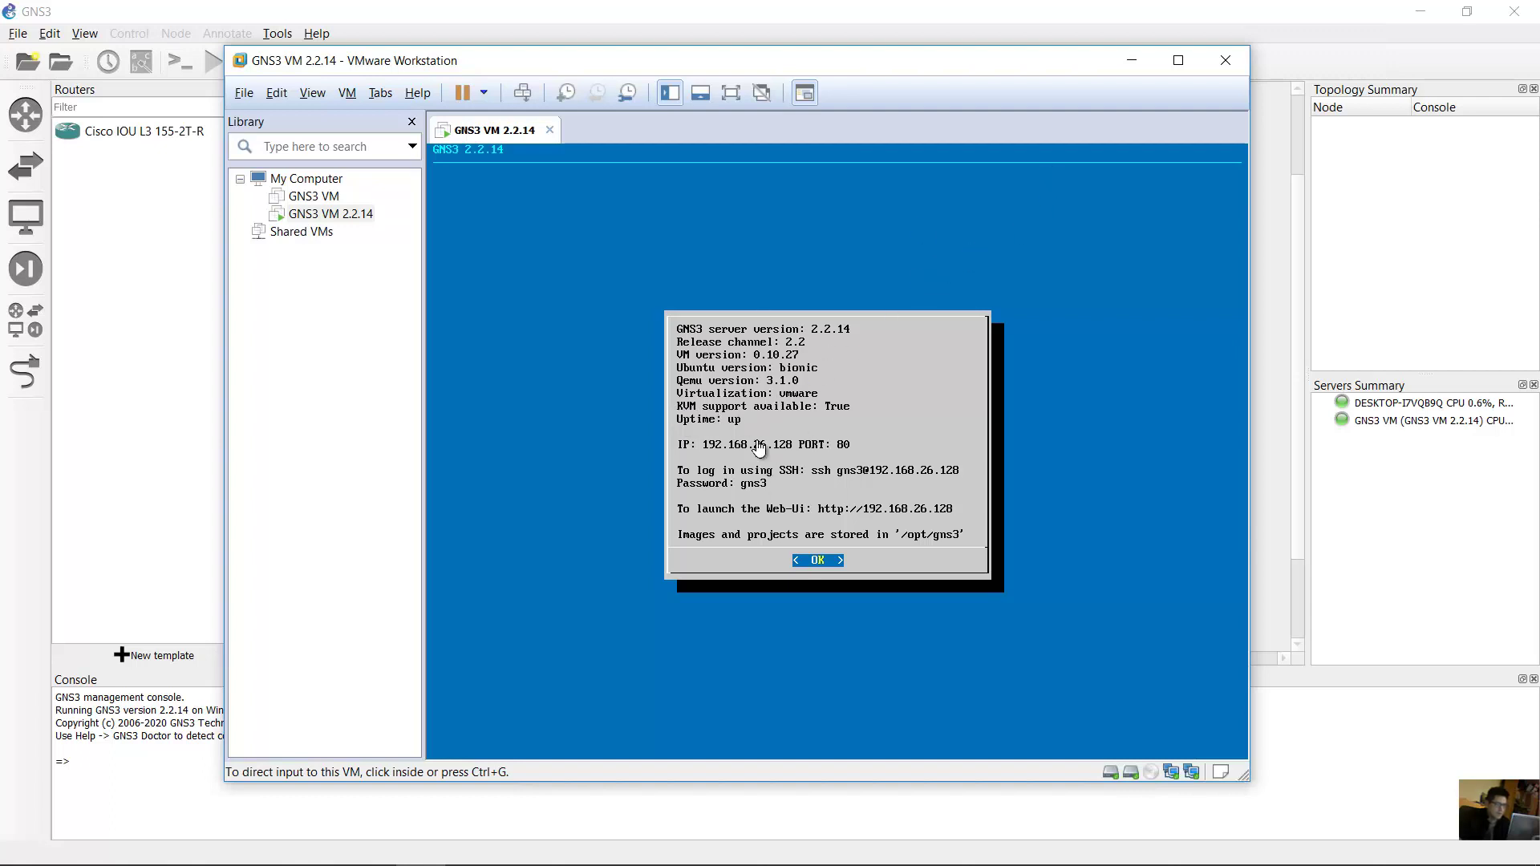
click(1004, 38)
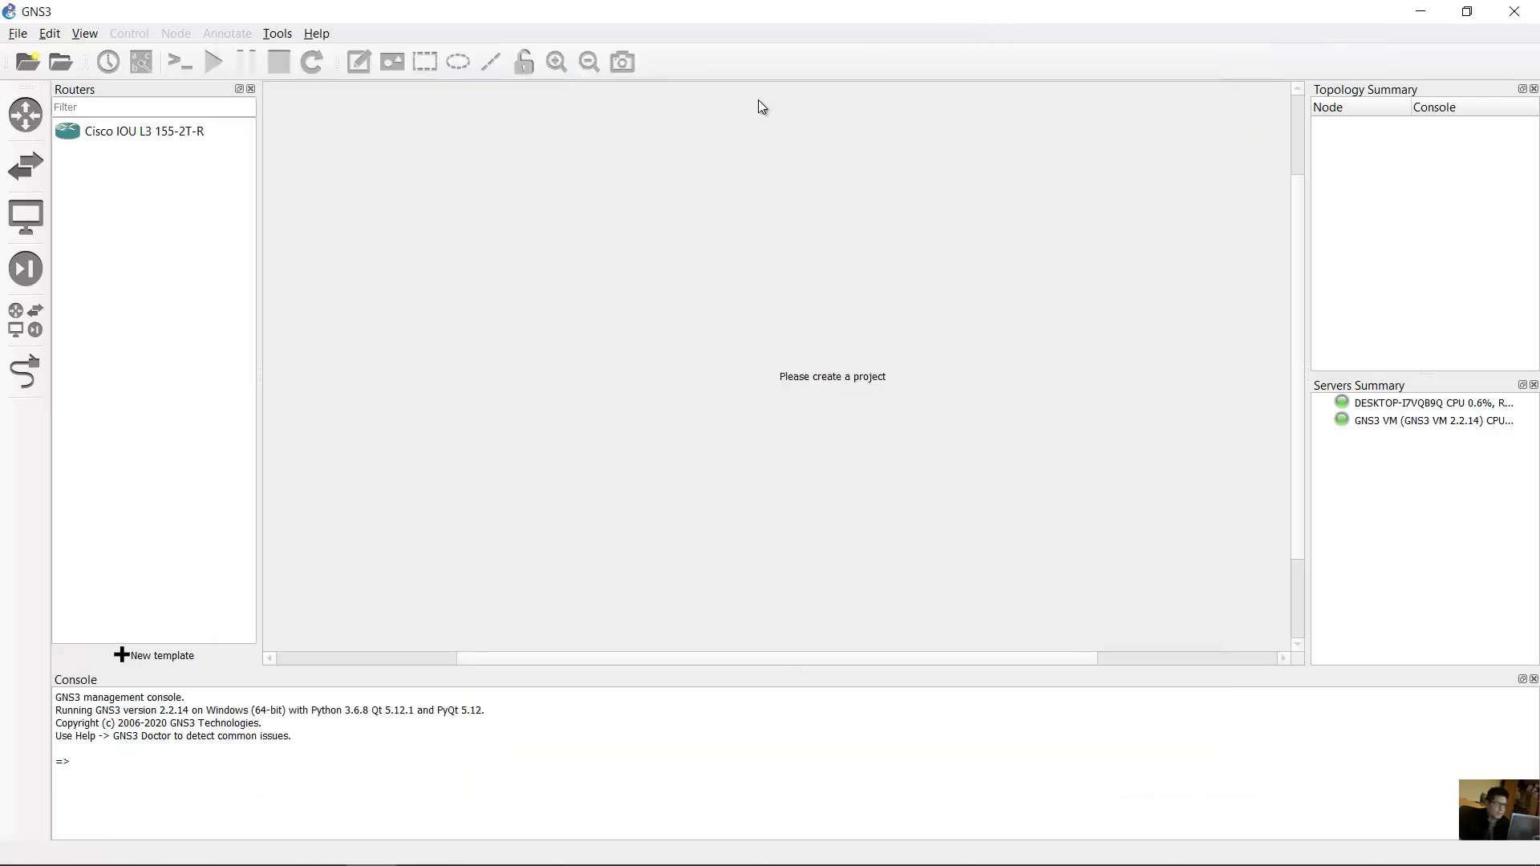
Show Browse Security Devices and start a New template.
click(30, 279)
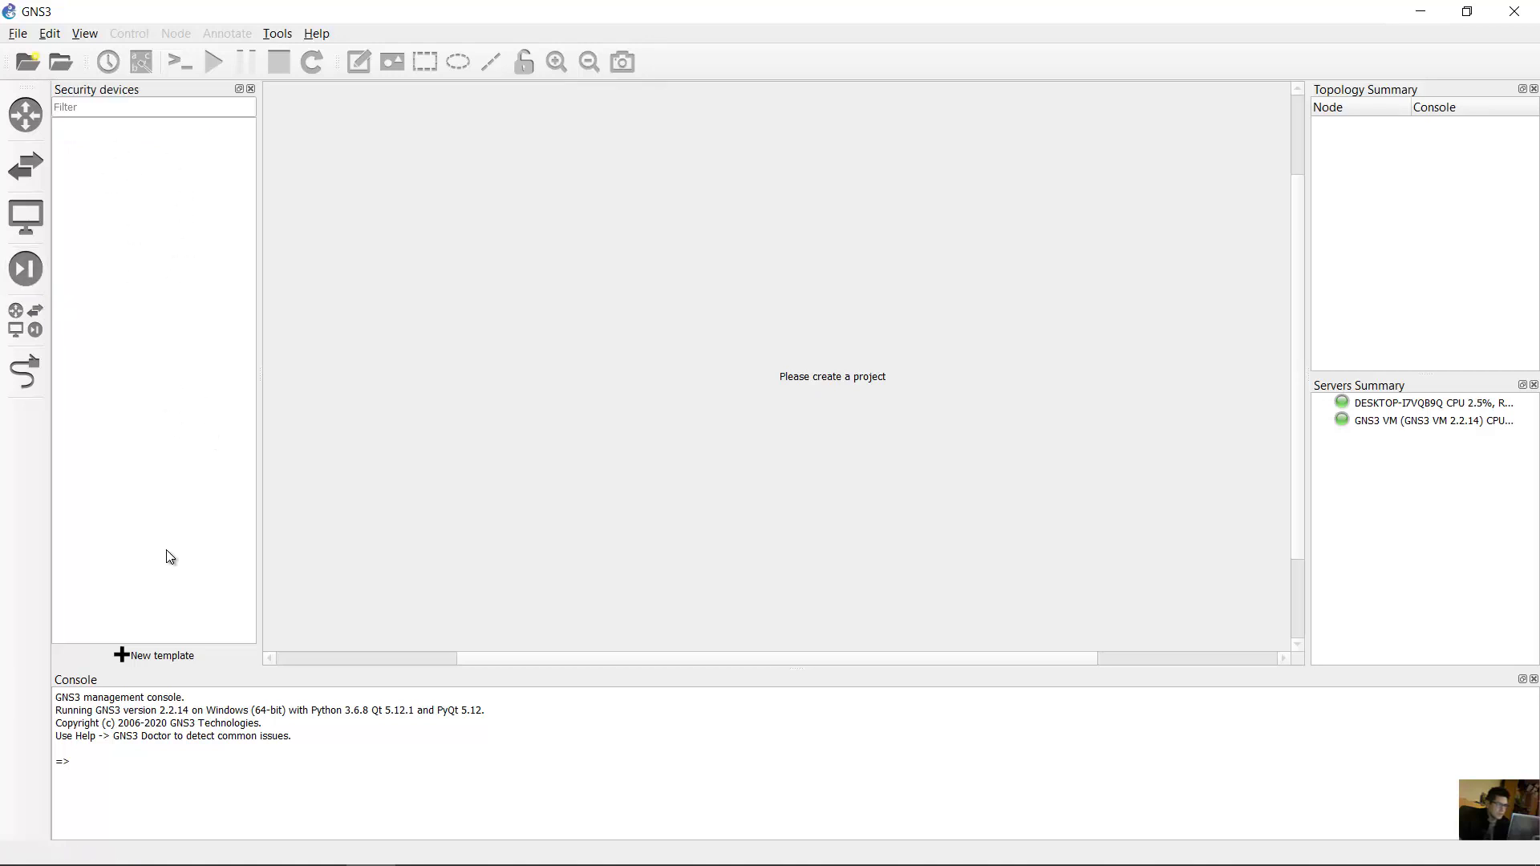
click(164, 656)
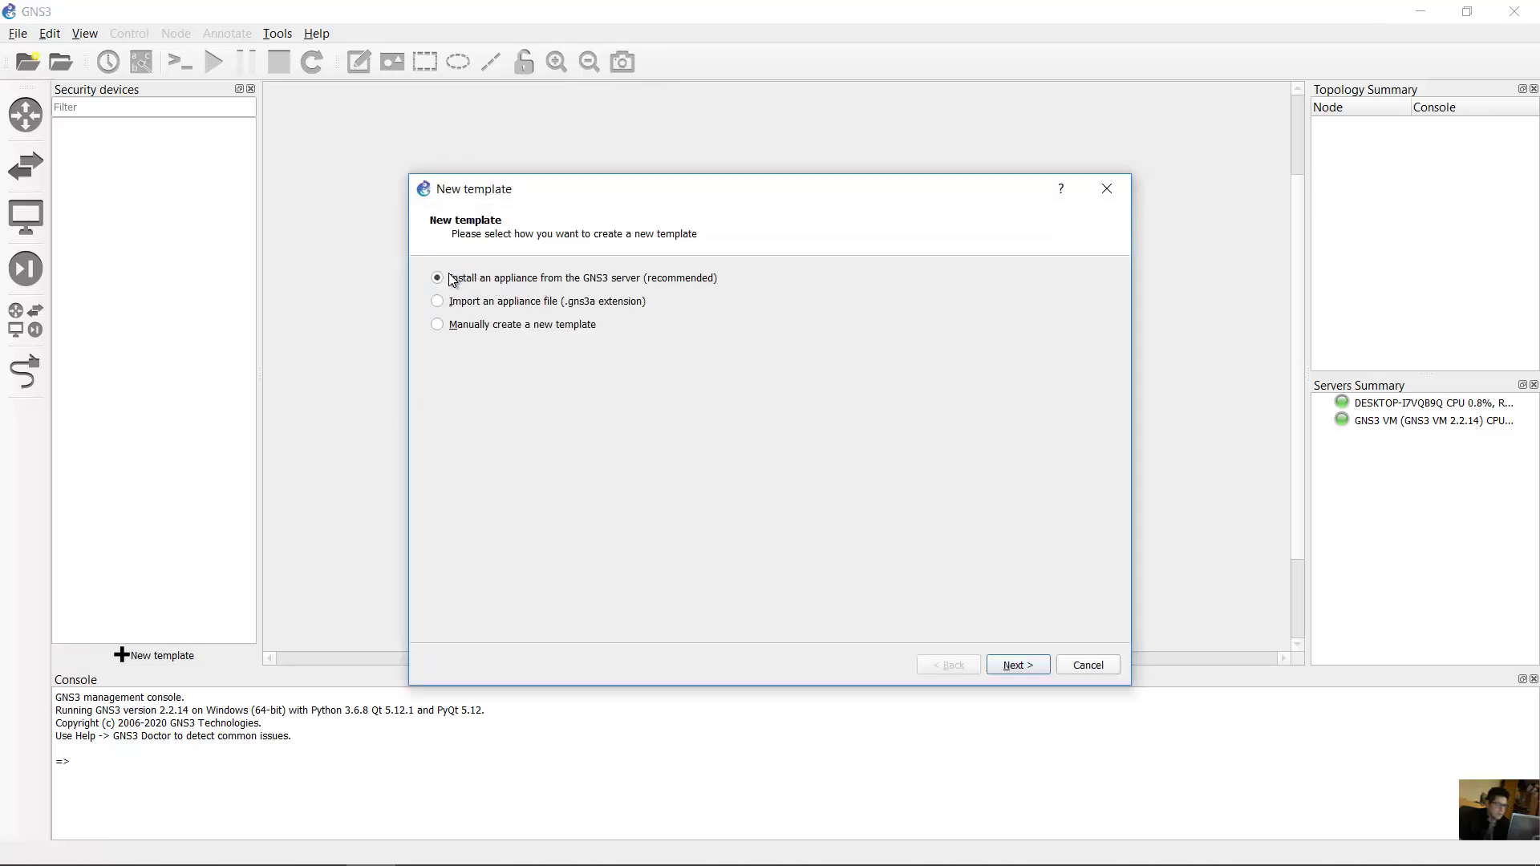
Install the Cisco ASAv appliance from Firewalls on the GNS3 VM using qemu-system-x86_64.
click(1031, 668)
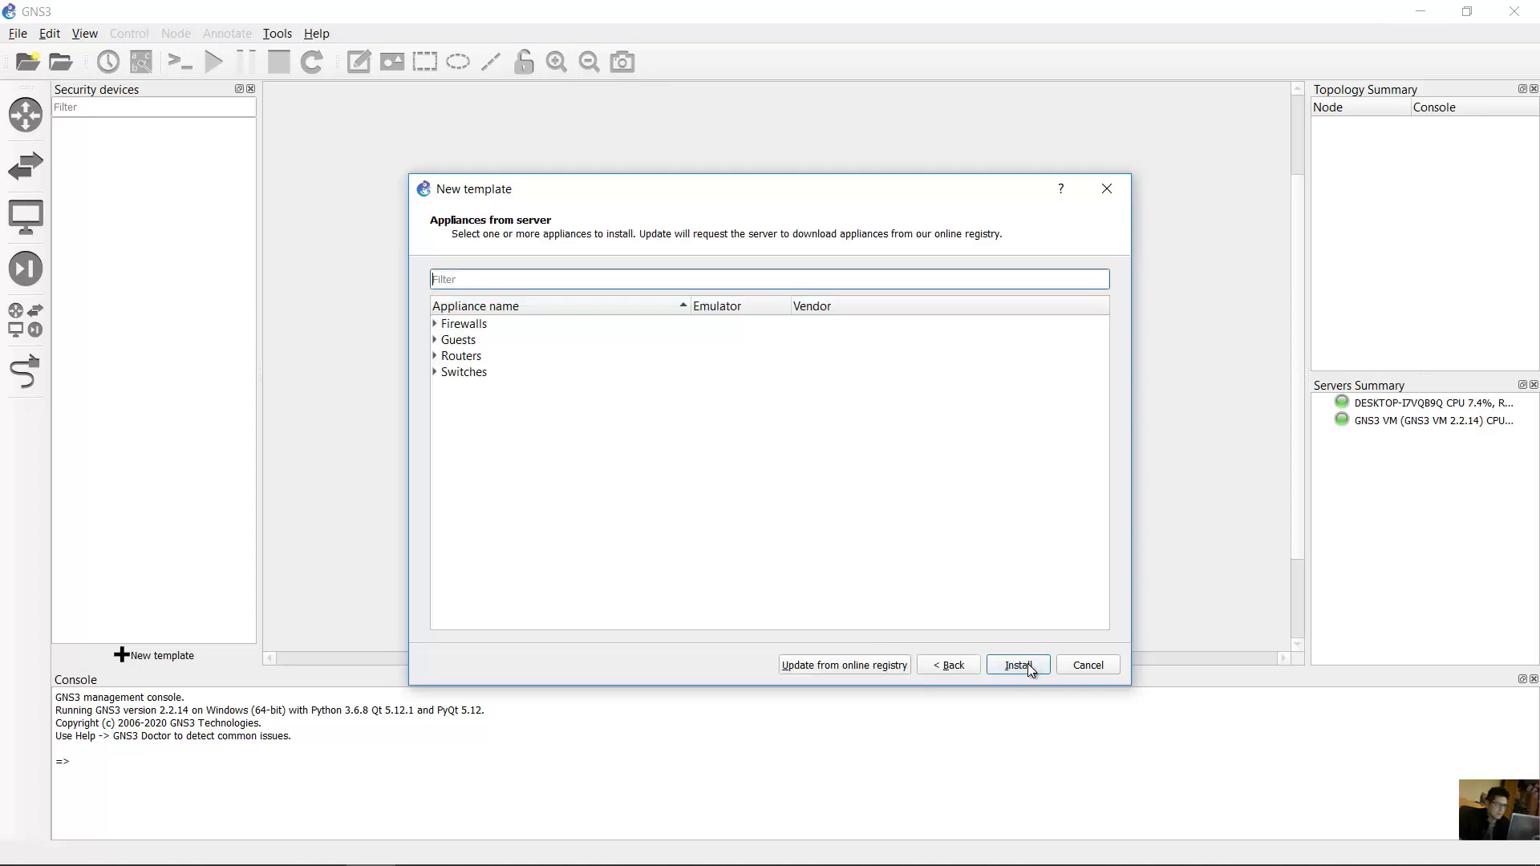
click(435, 325)
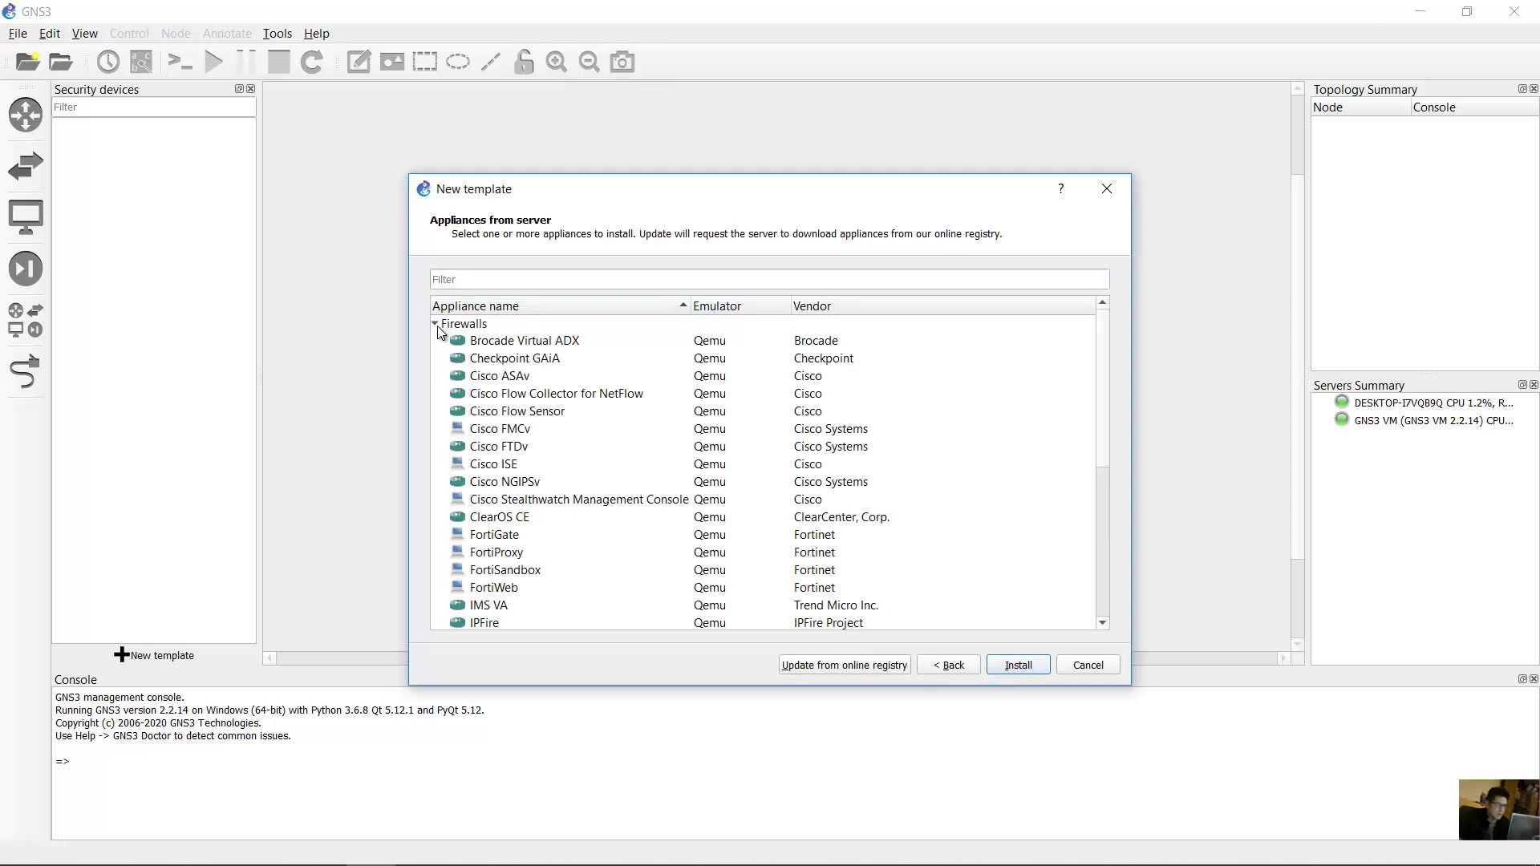
click(522, 381)
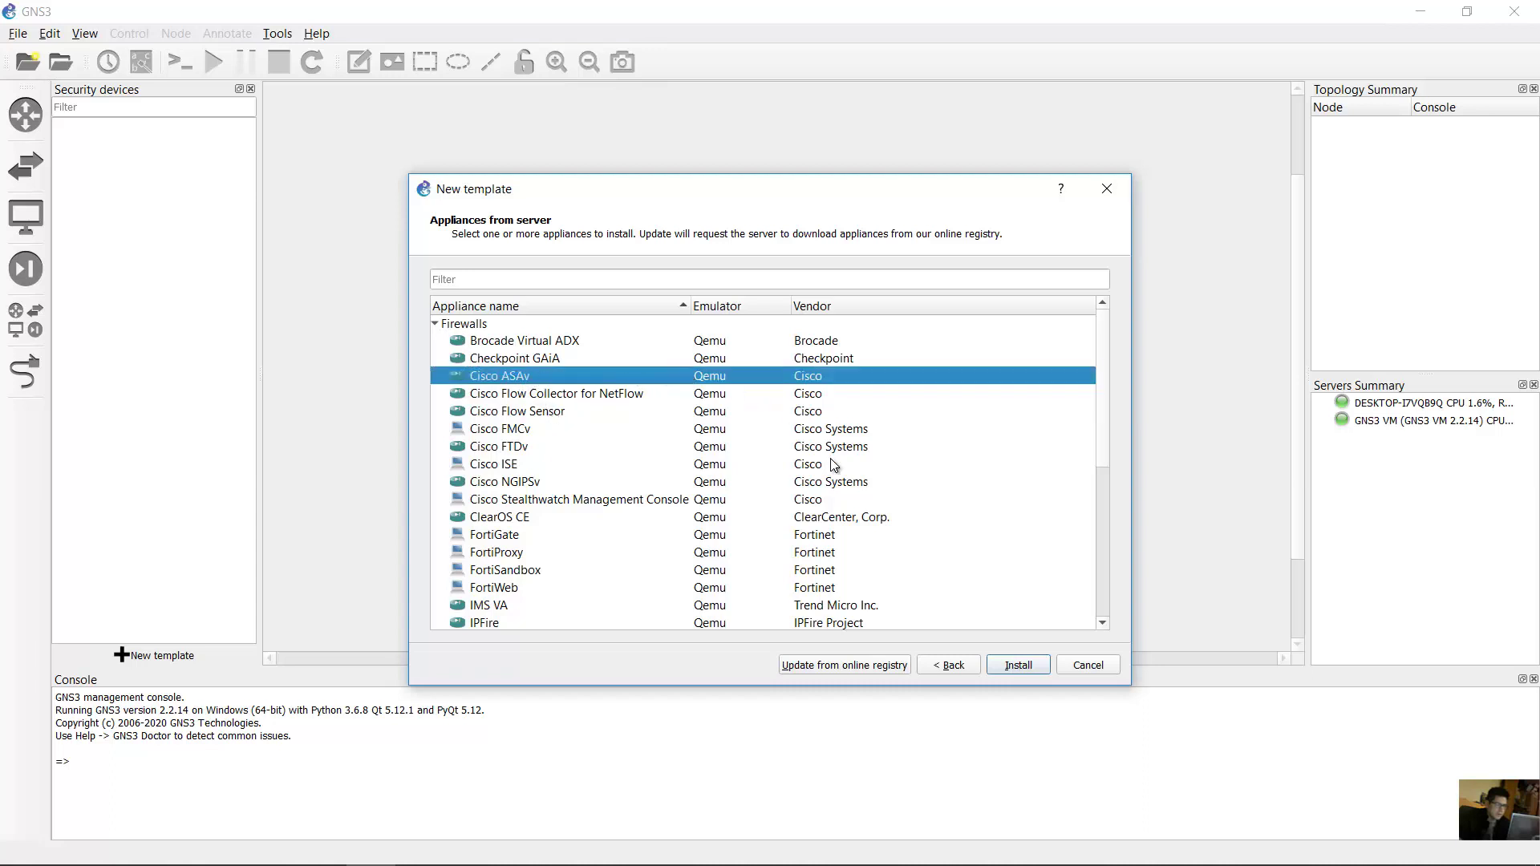
click(1018, 664)
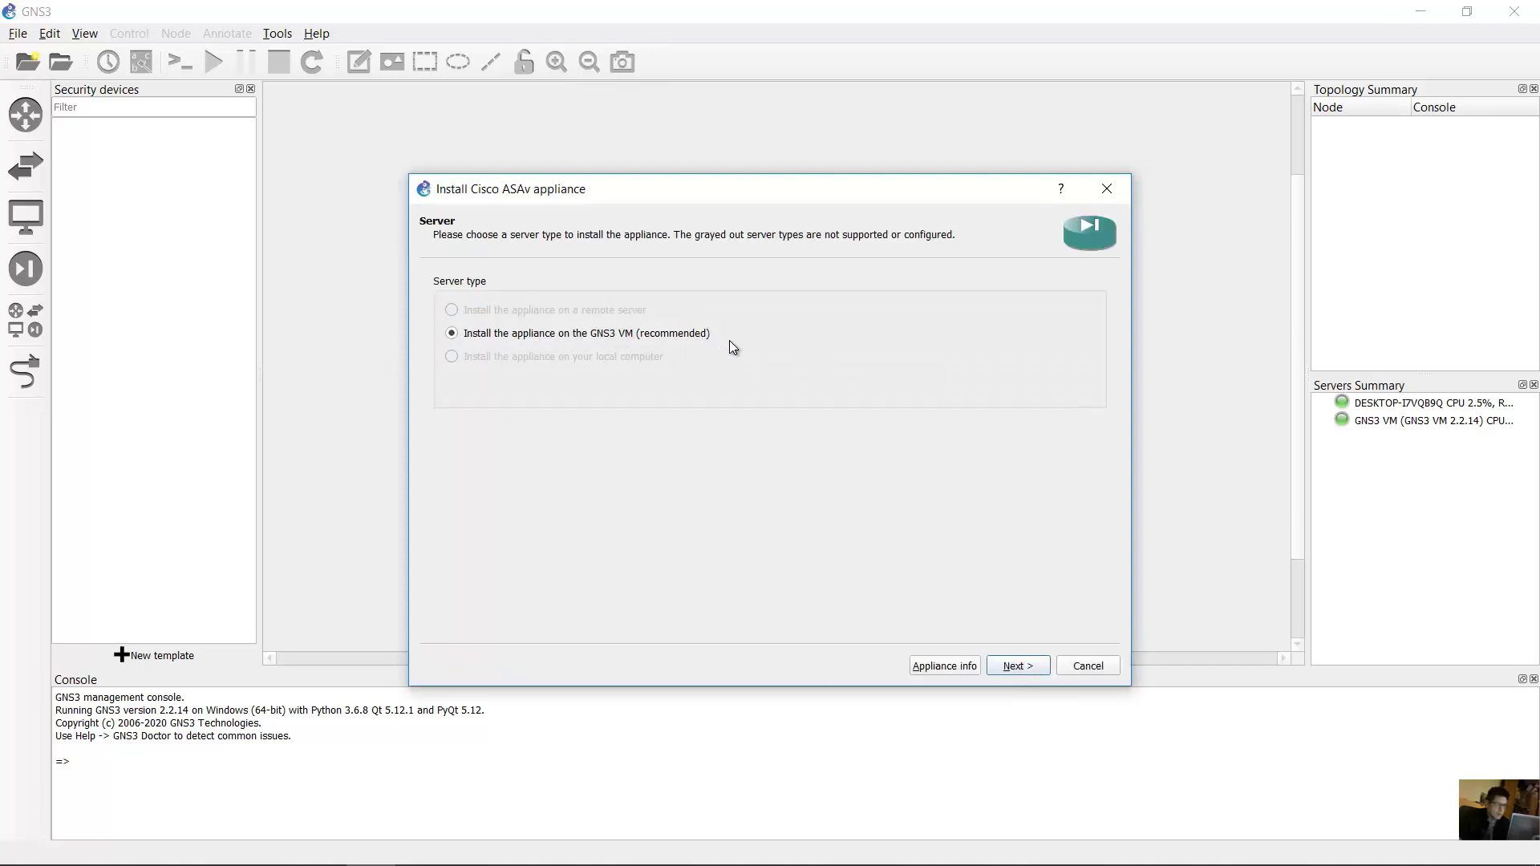
click(1019, 665)
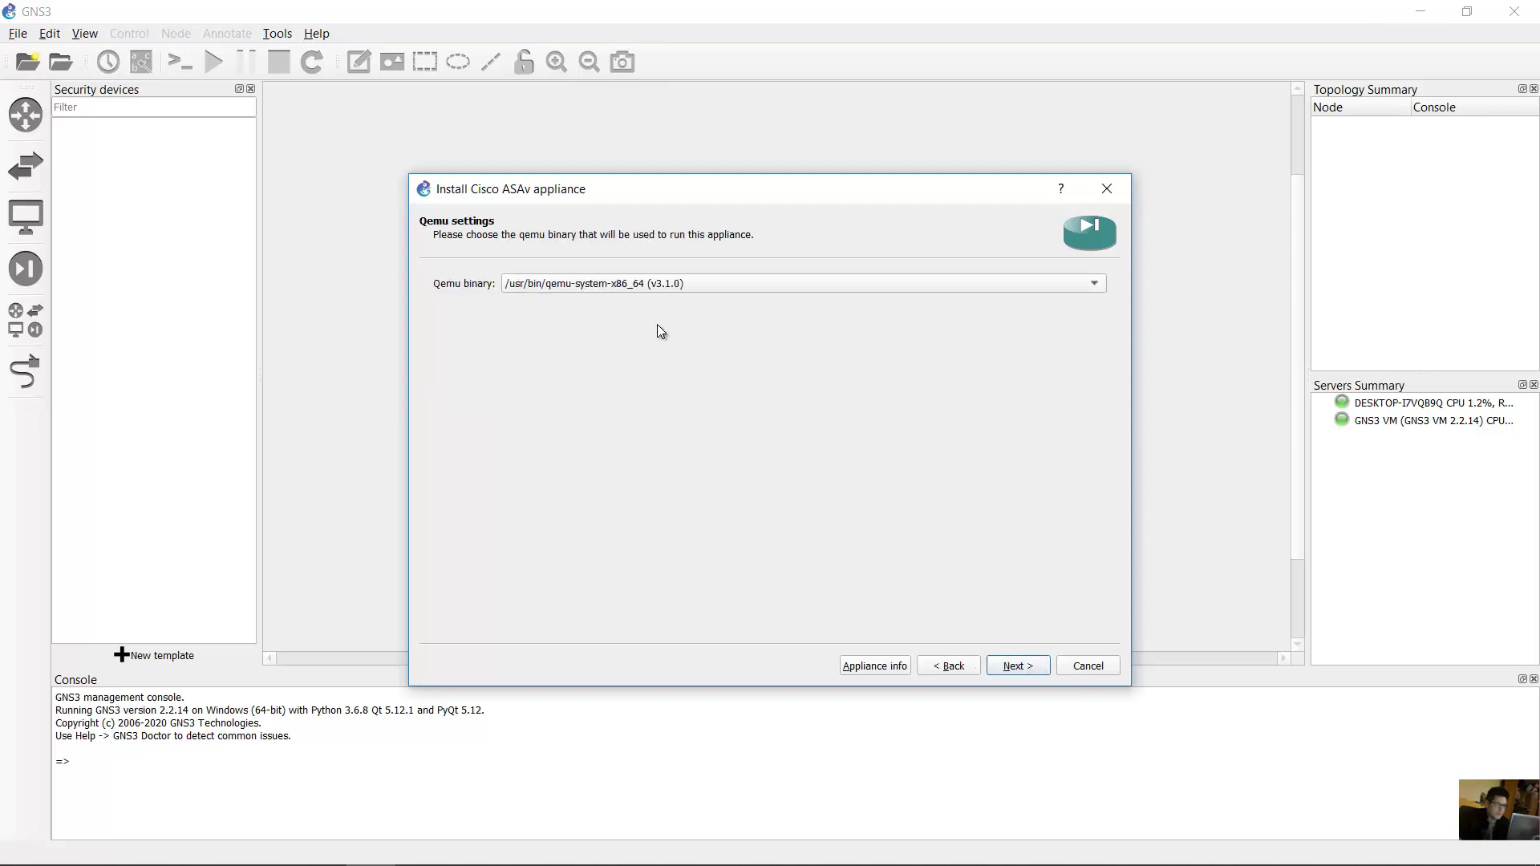
click(542, 287)
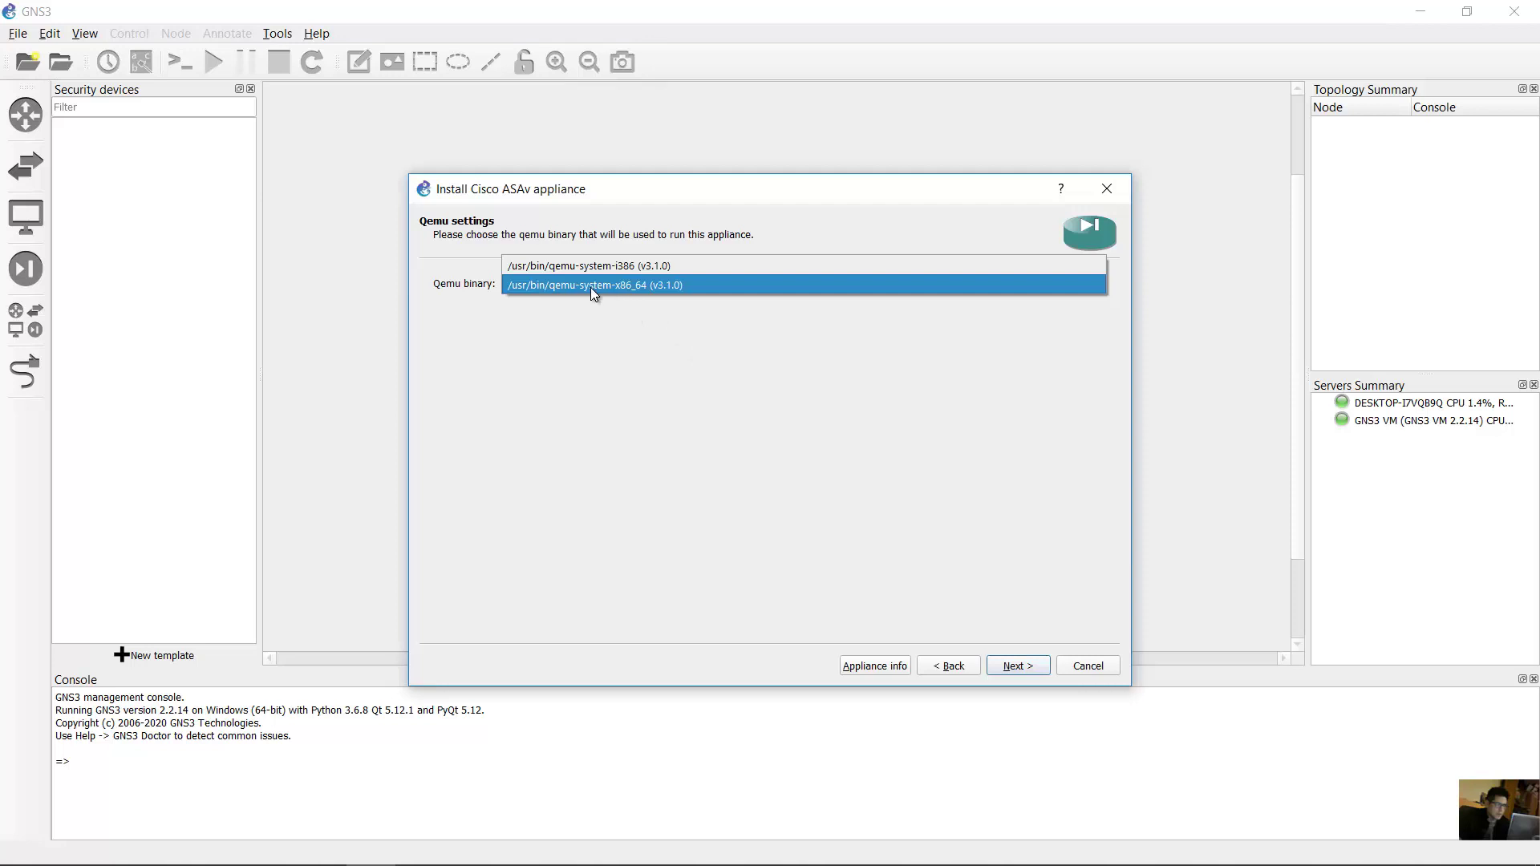
click(659, 286)
Create ASAv version 9.8.1-R from 9.8.1, keeping asav981.qcow2 as its disk image.
click(1015, 668)
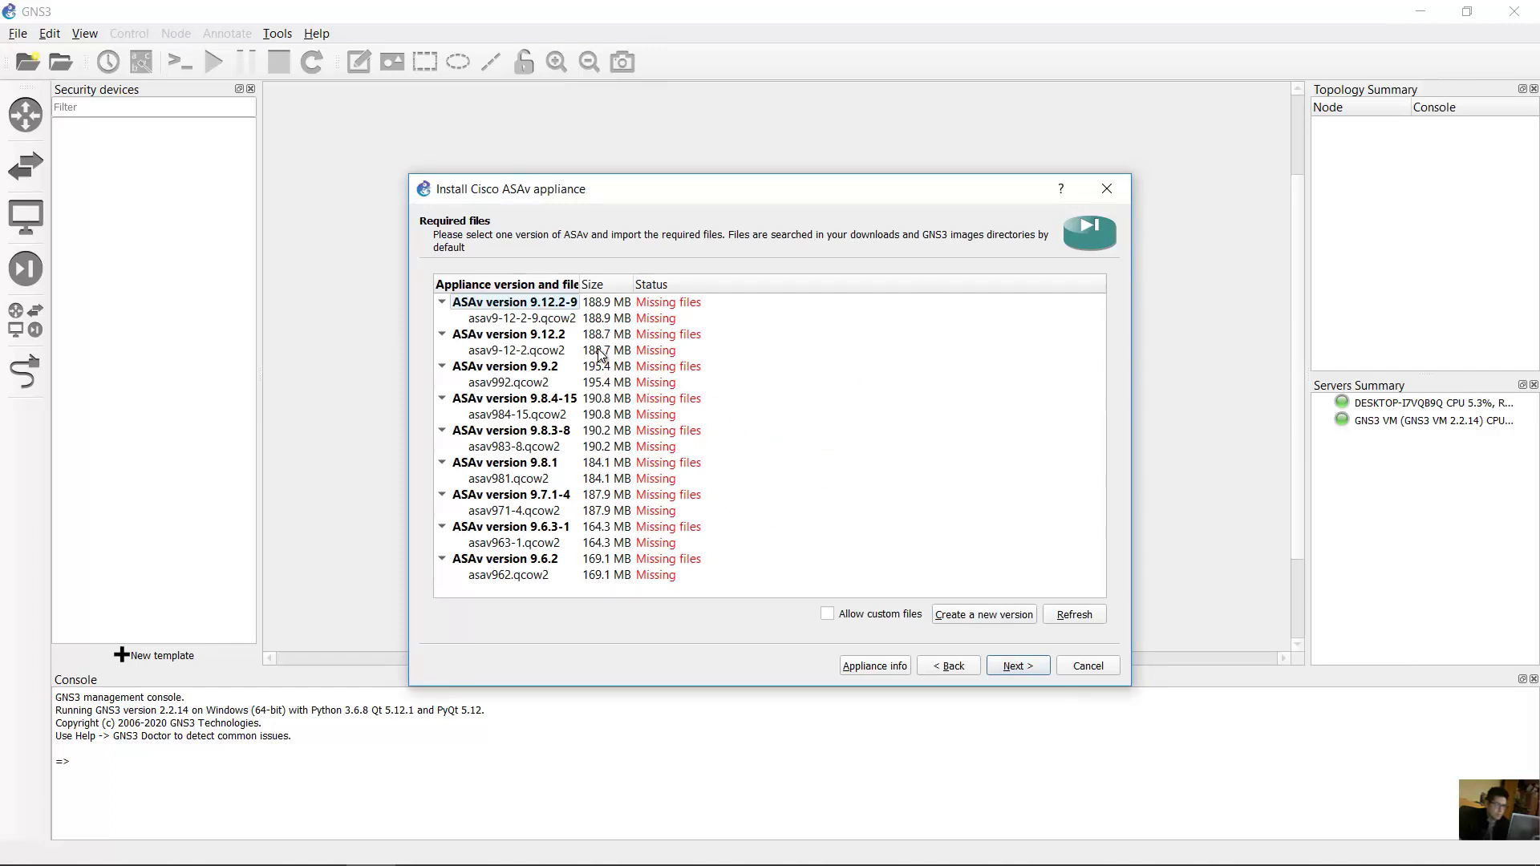
click(542, 468)
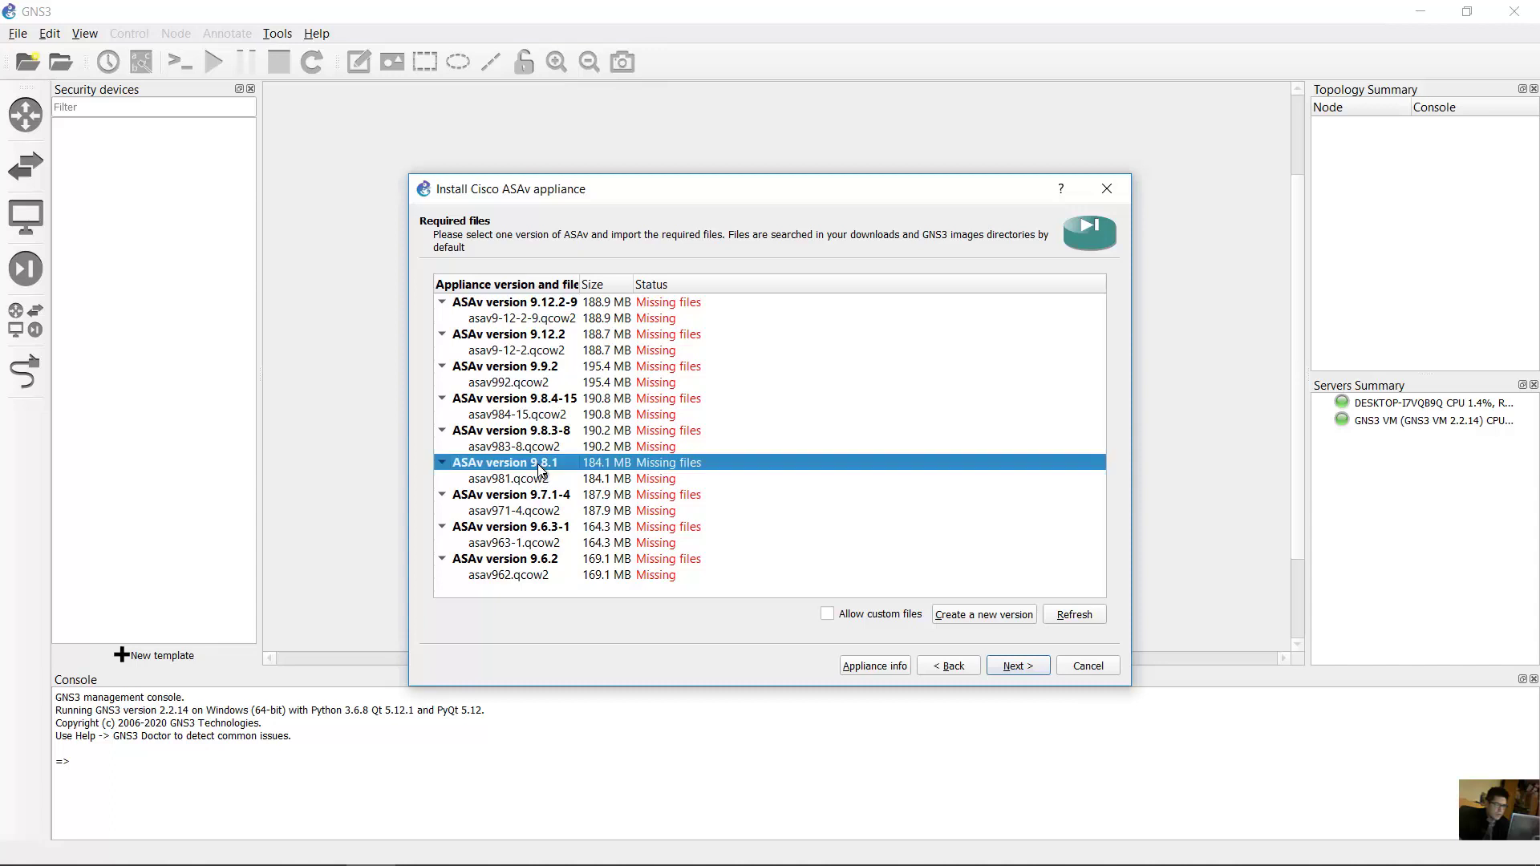
click(527, 480)
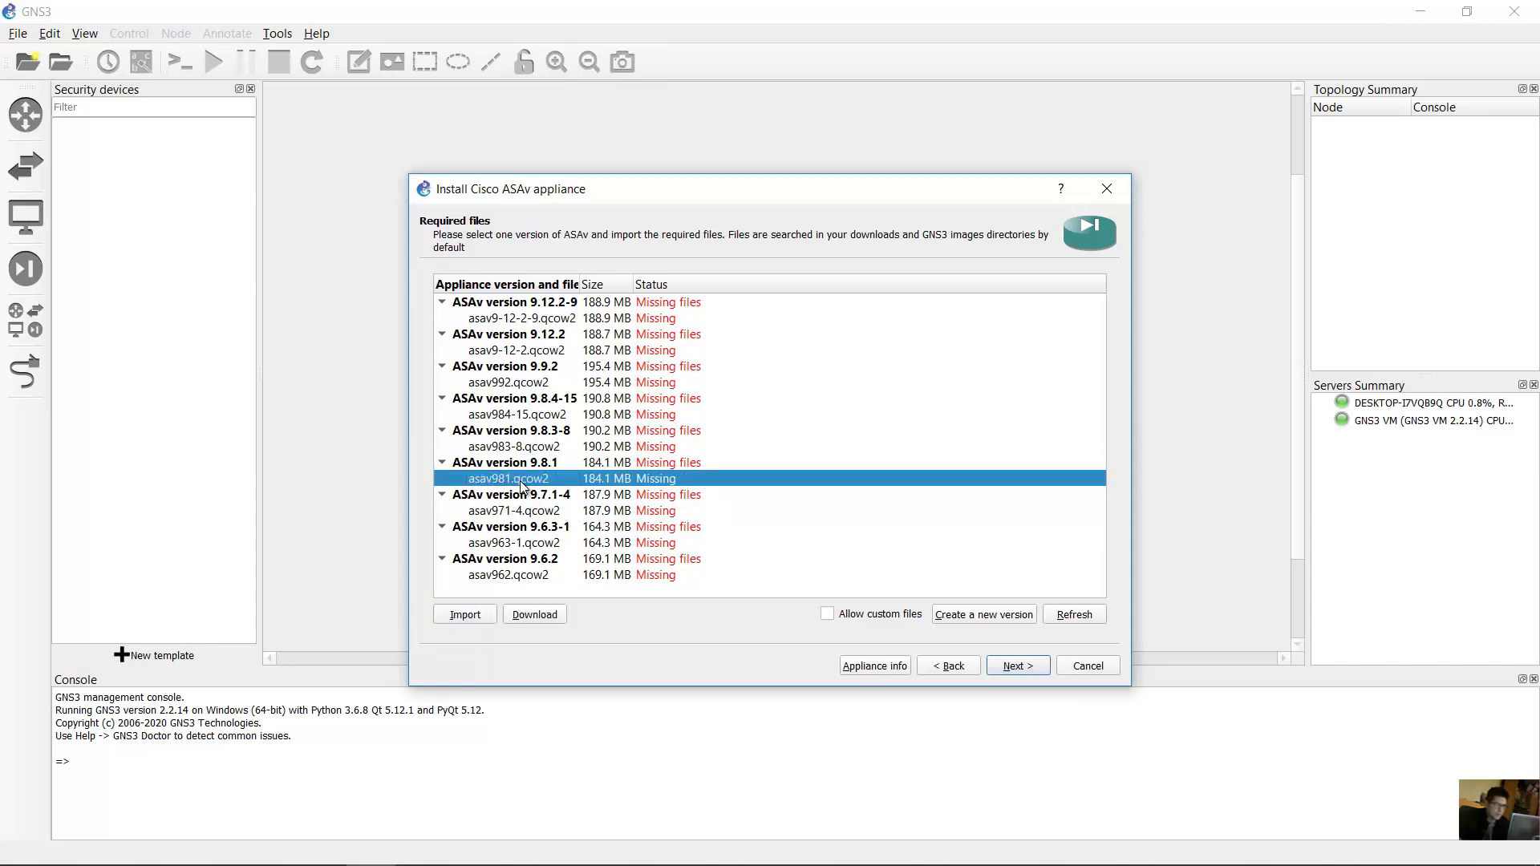
click(991, 615)
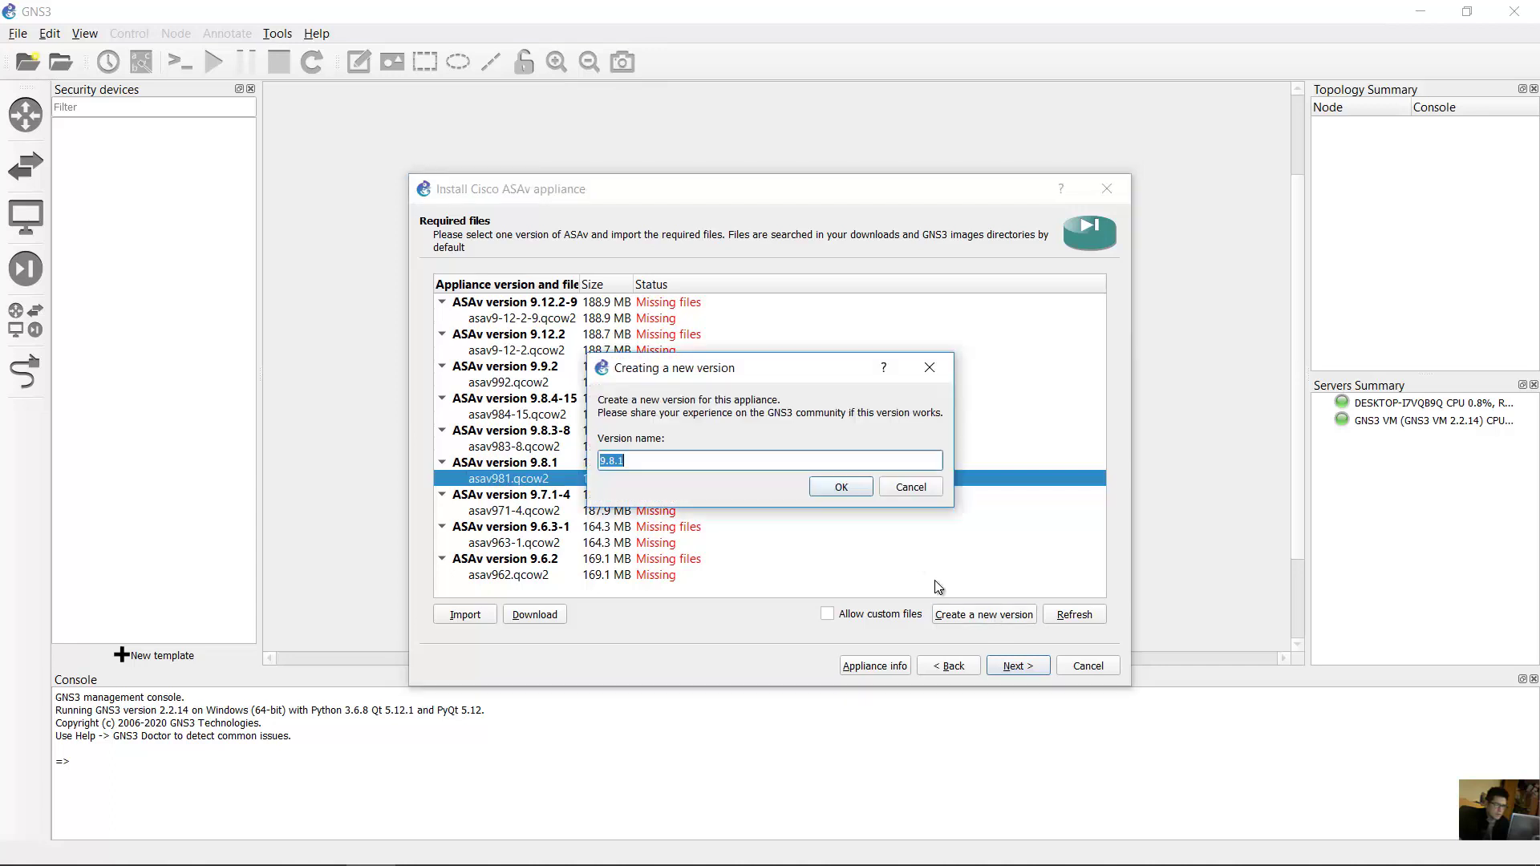
click(736, 462)
text(-R)
drag(588, 459, 695, 454)
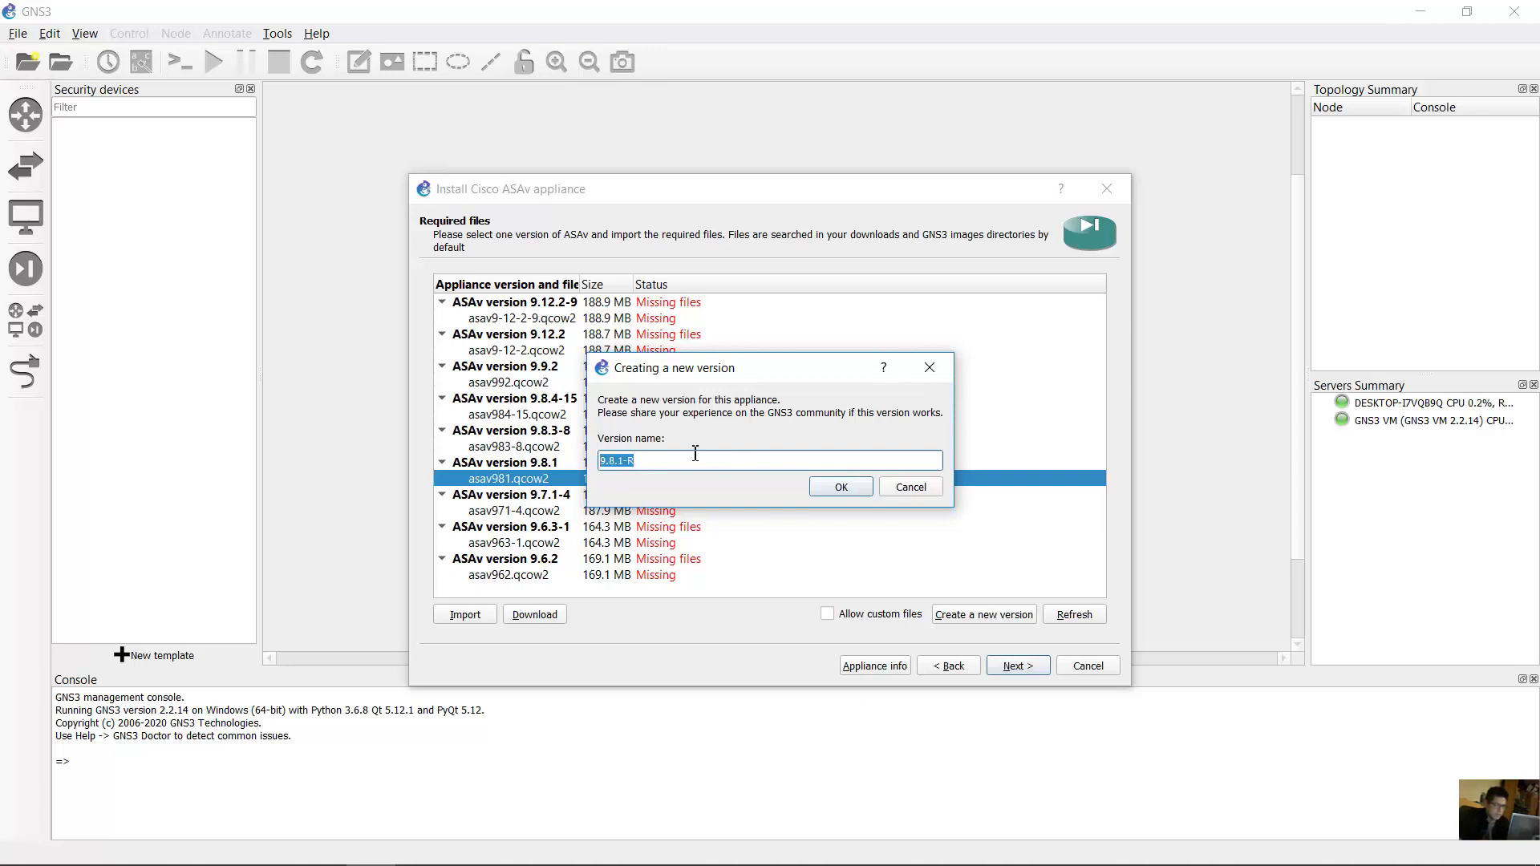
click(844, 486)
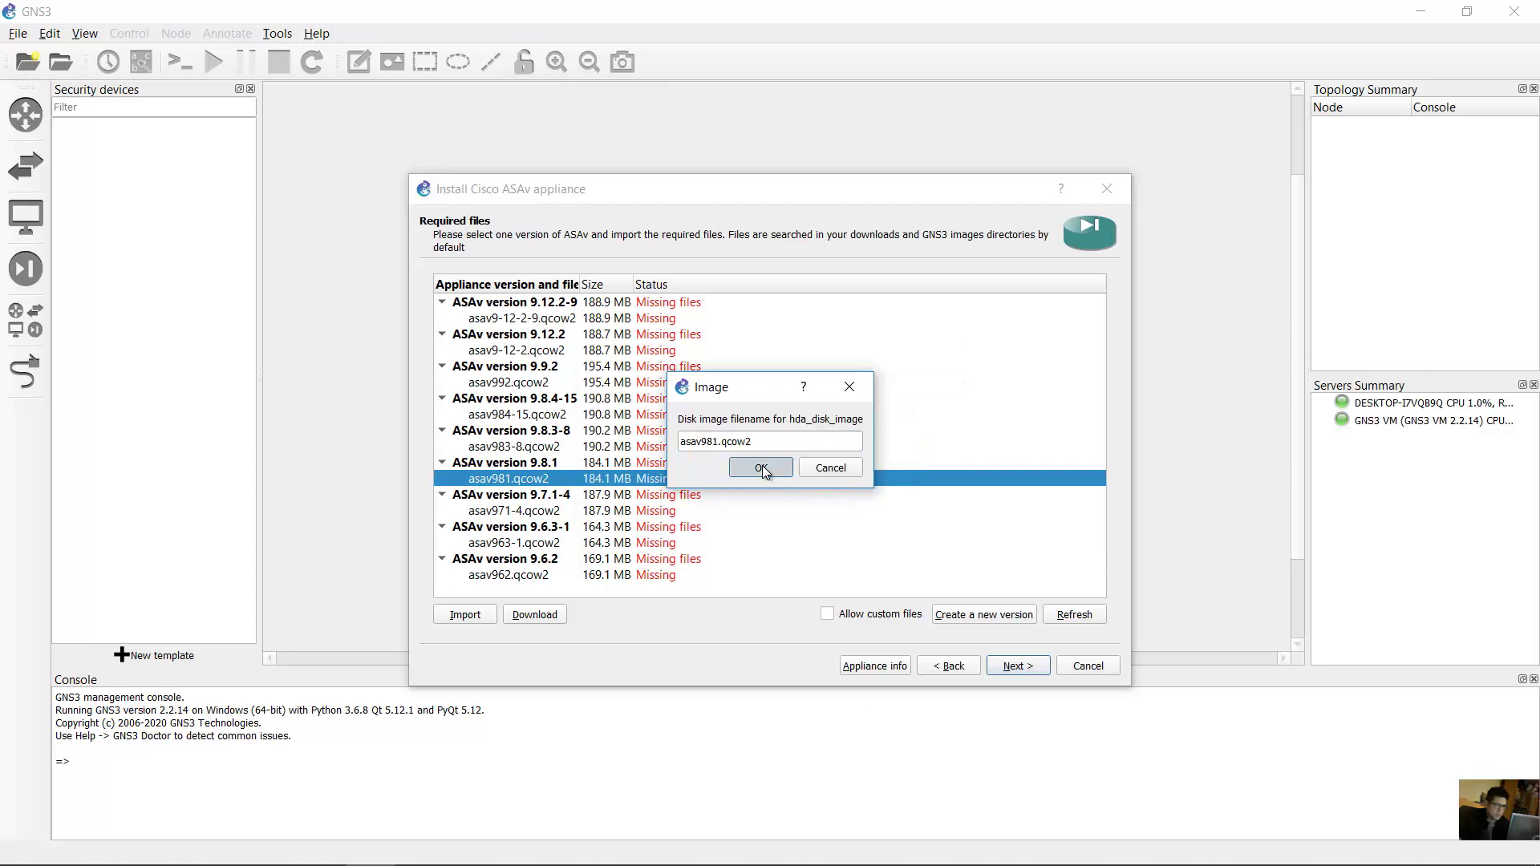
click(761, 467)
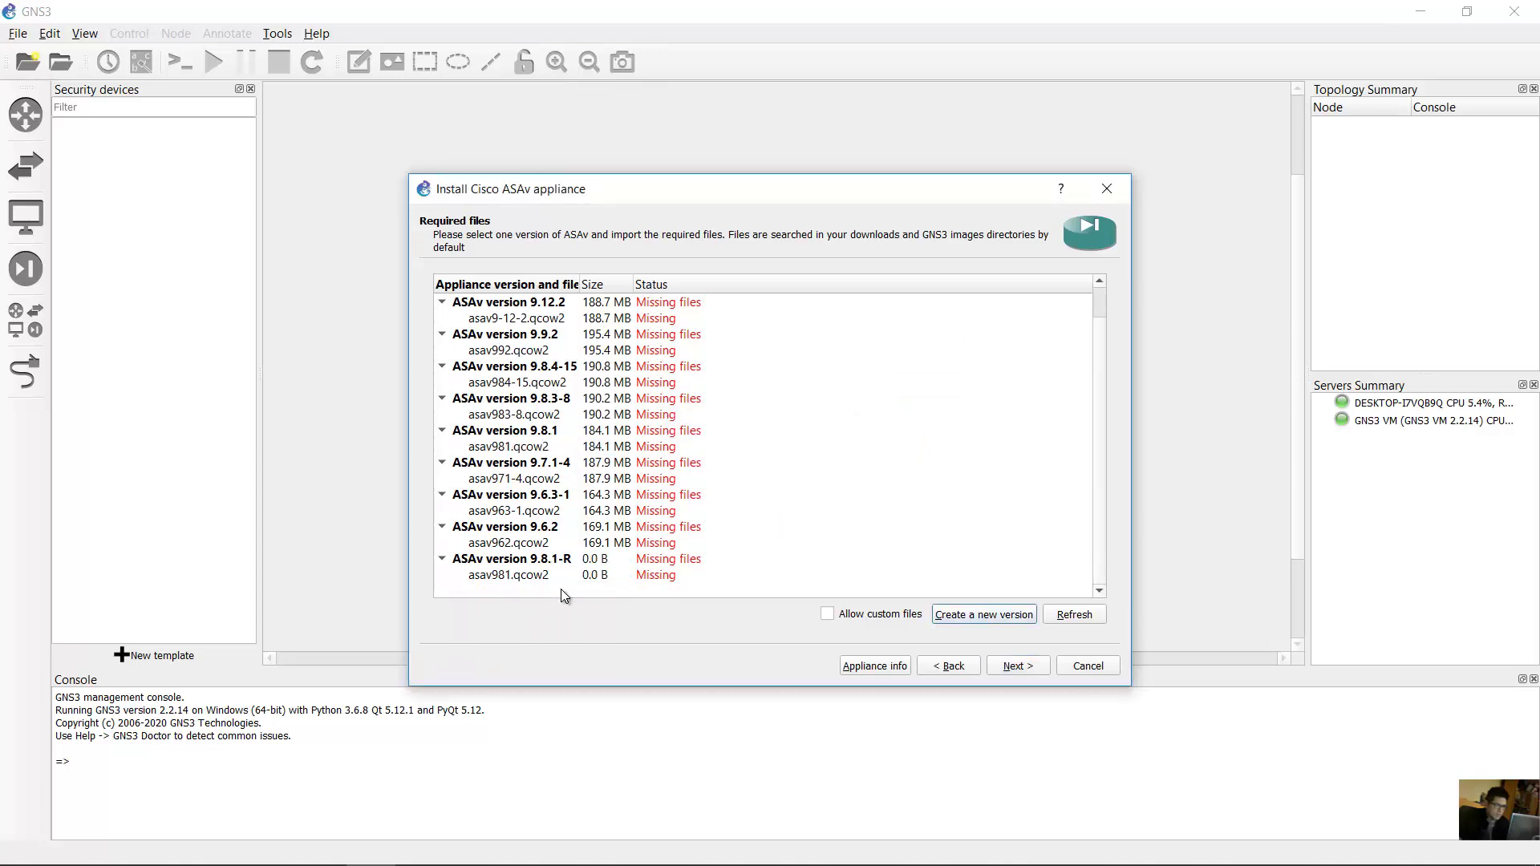
click(536, 561)
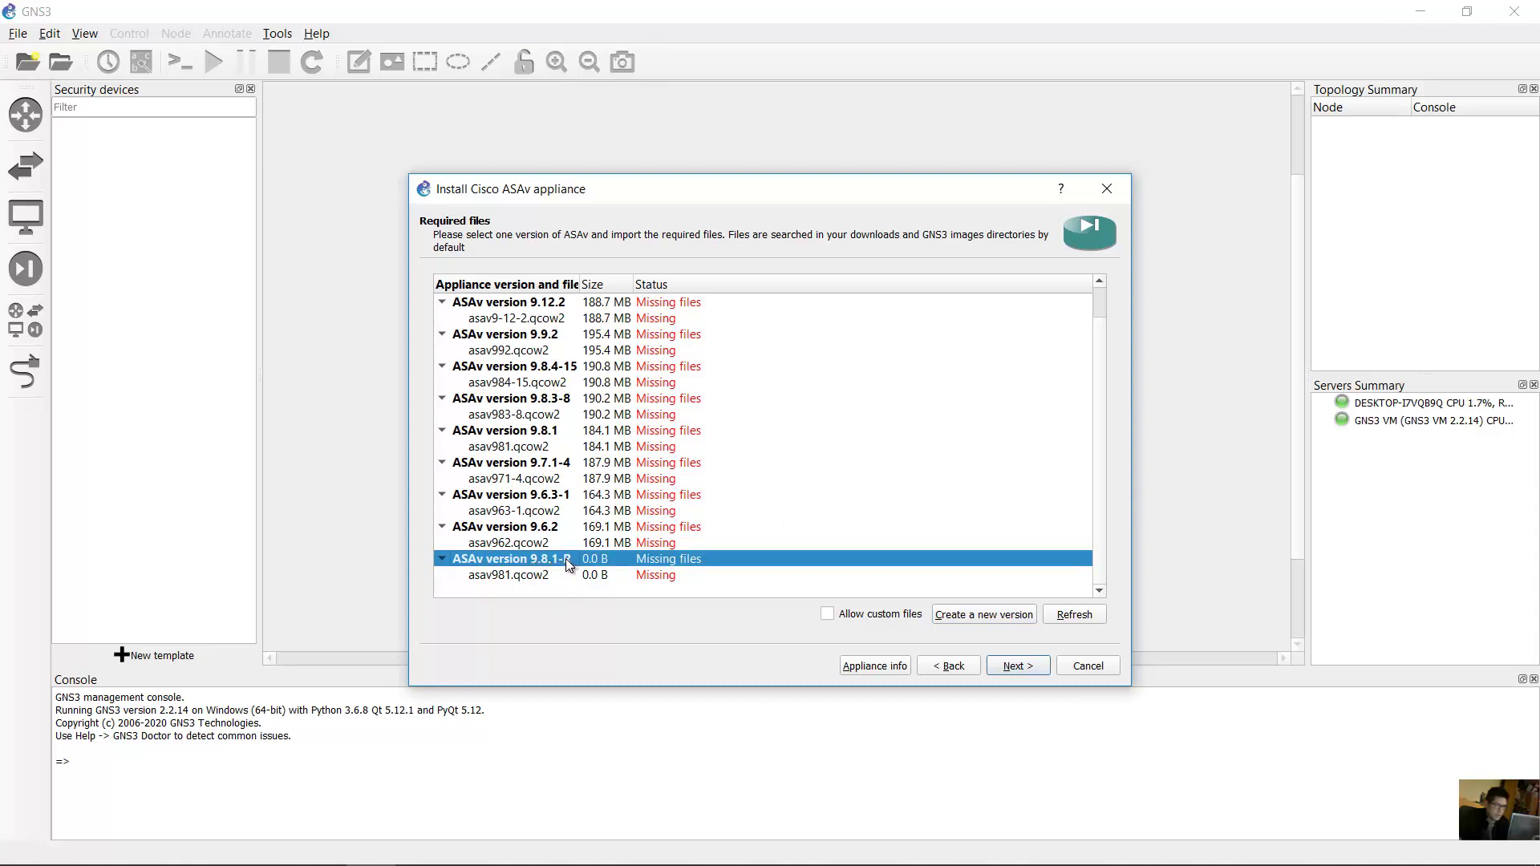
click(503, 575)
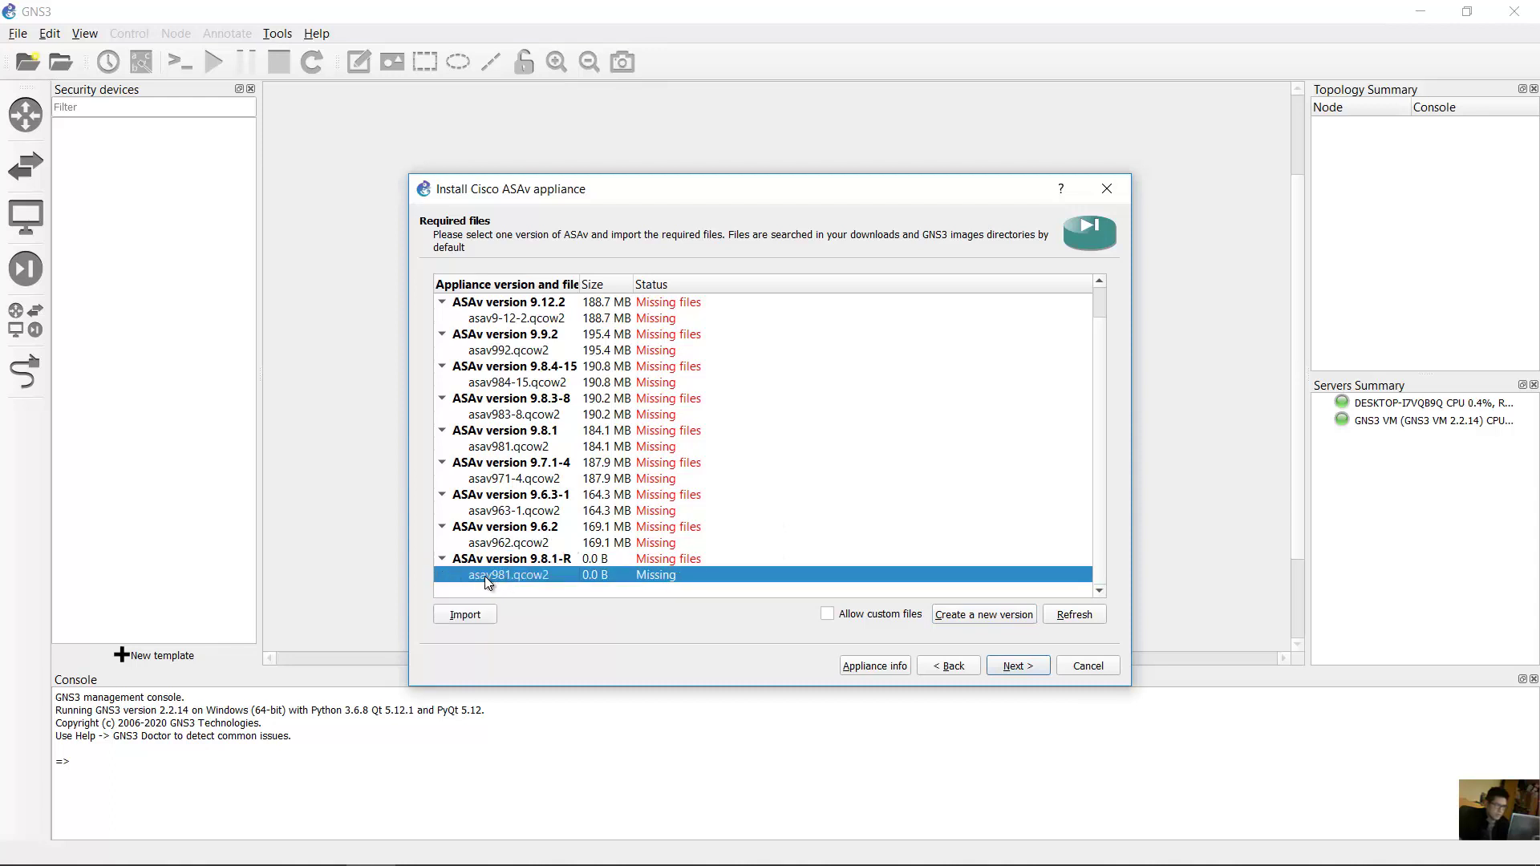
Import asav981.qcow2 from tmp\asav981 for ASAv version 9.8.1-R.
click(473, 615)
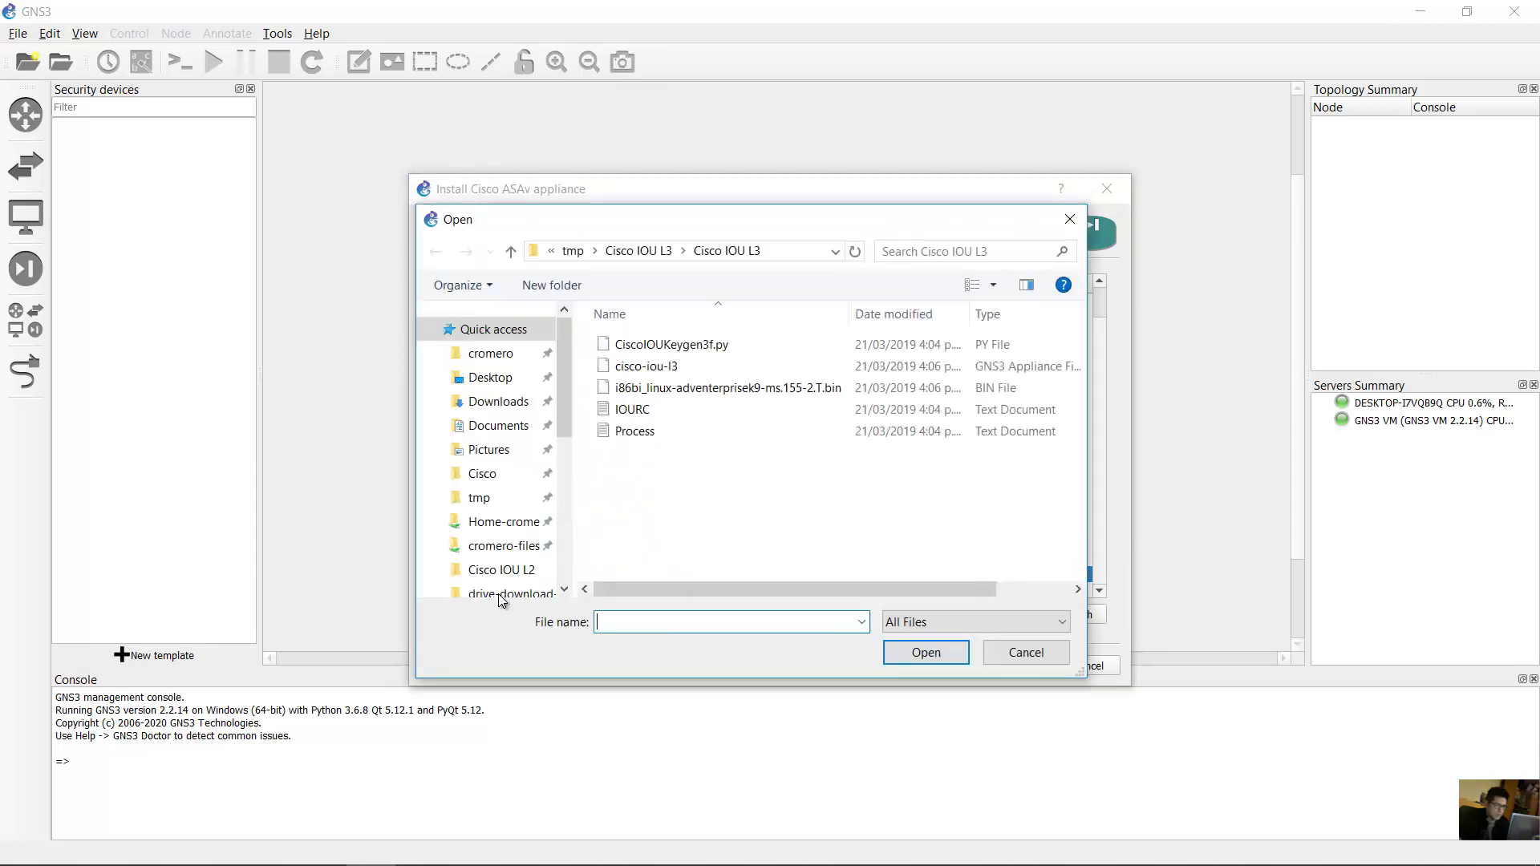
click(572, 251)
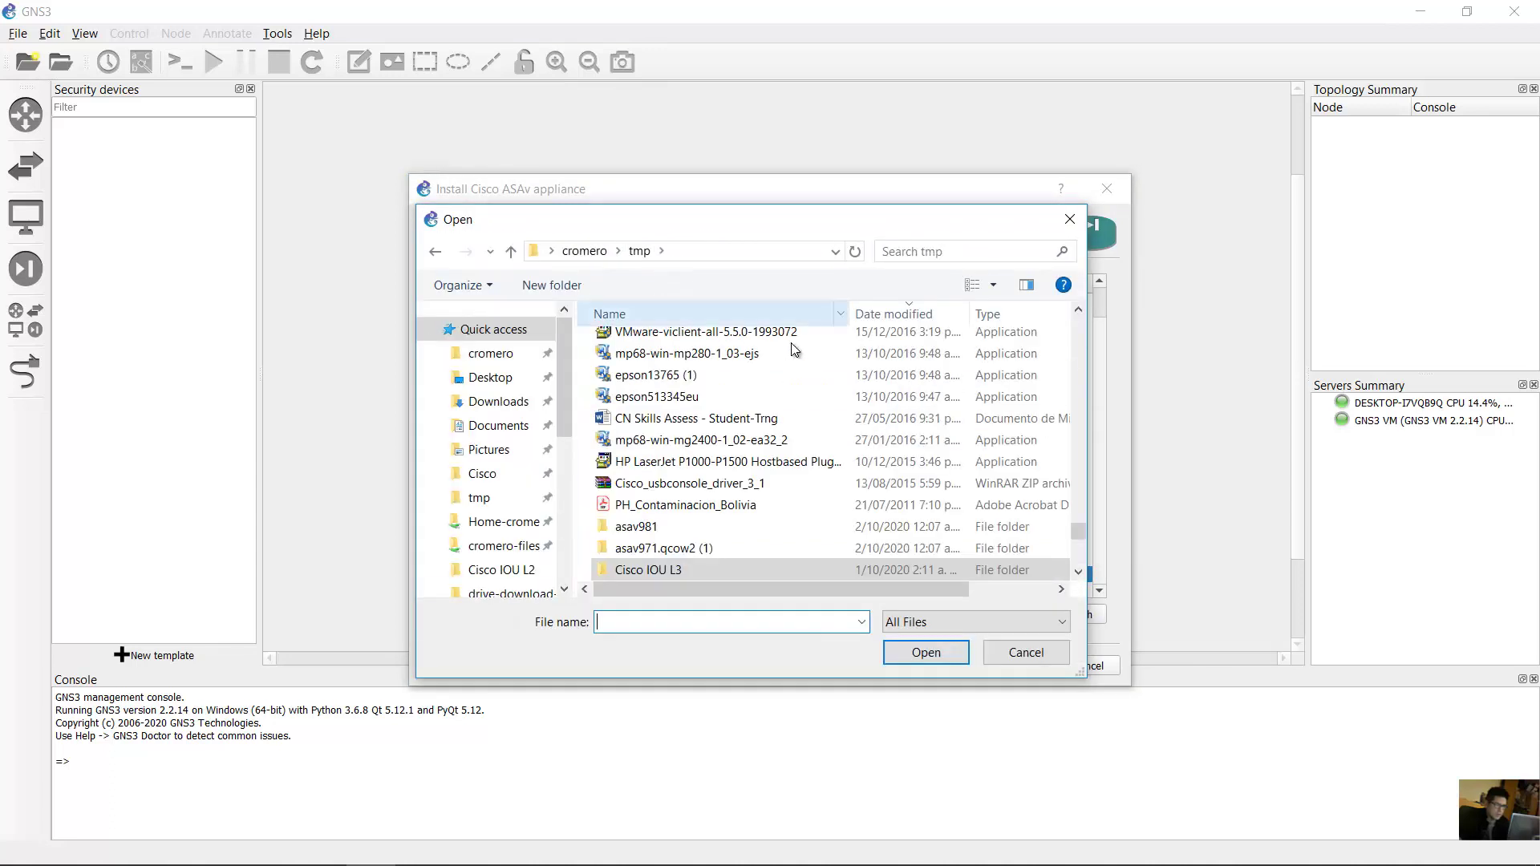
scroll(659, 471, down, 1)
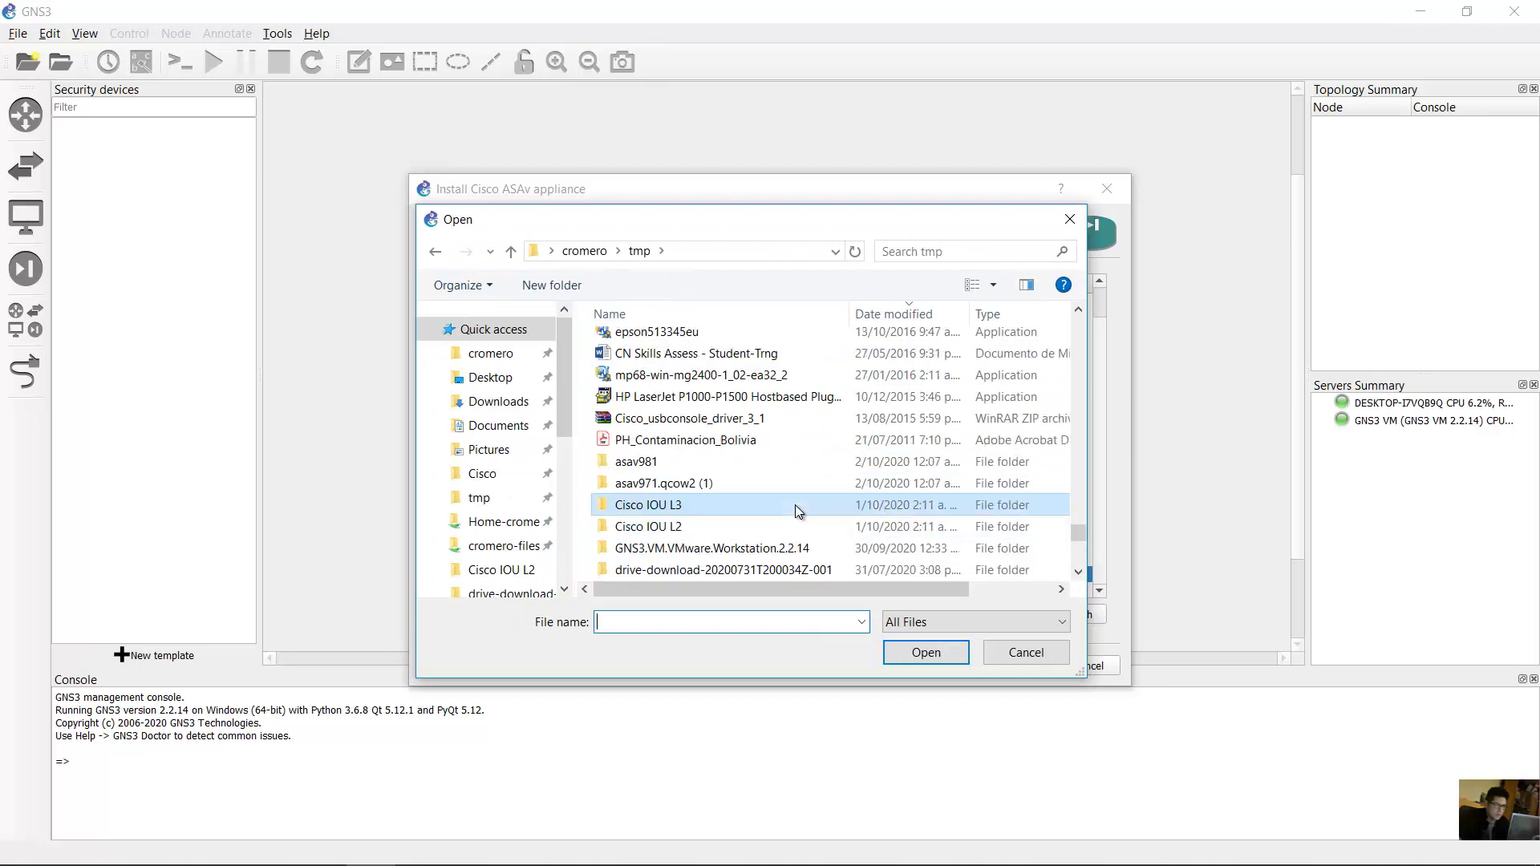
click(654, 466)
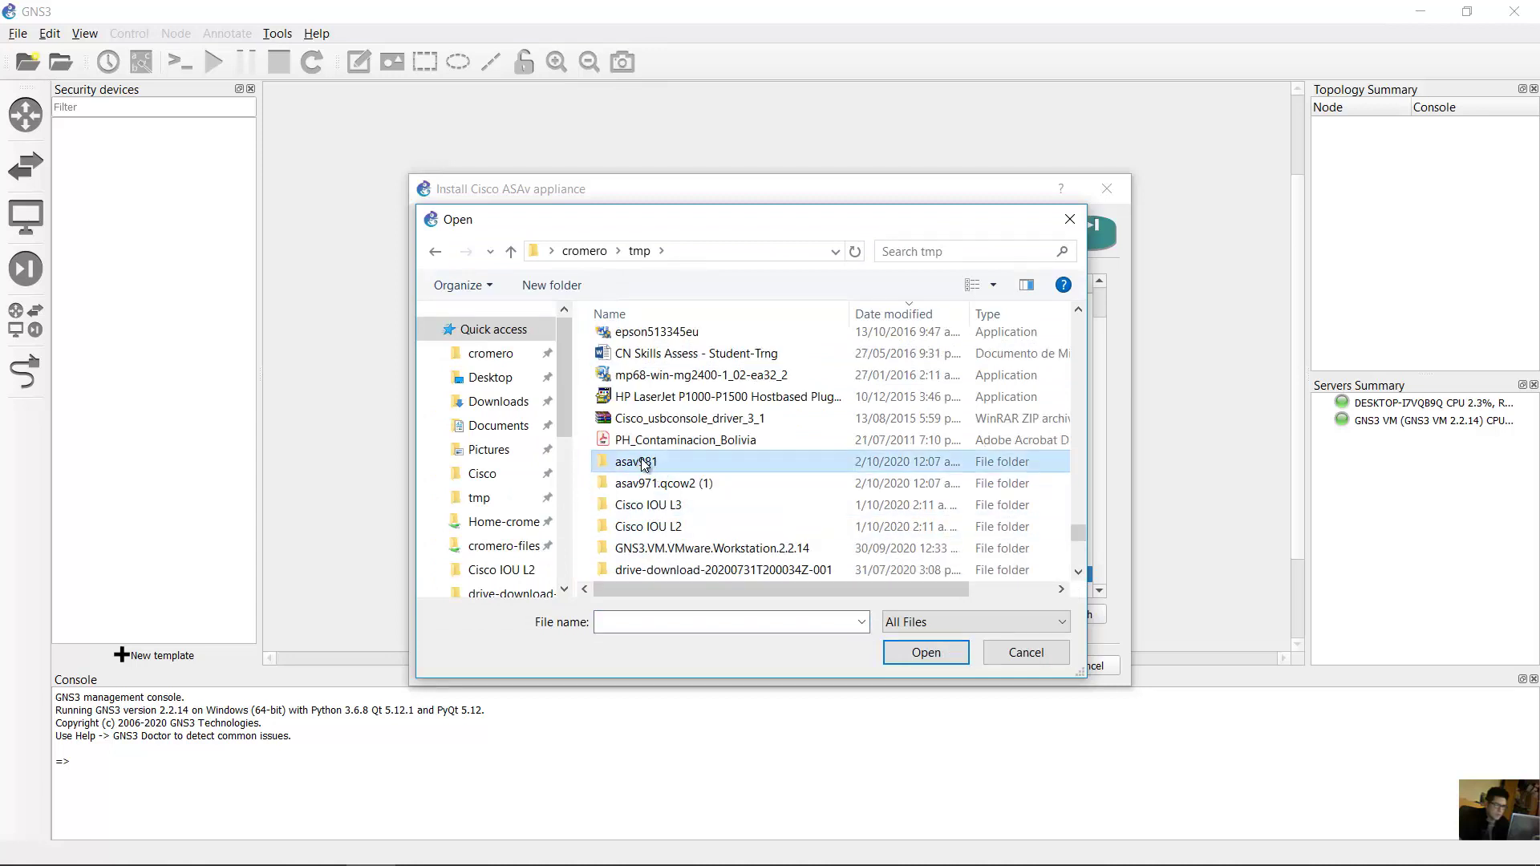
double_click(644, 463)
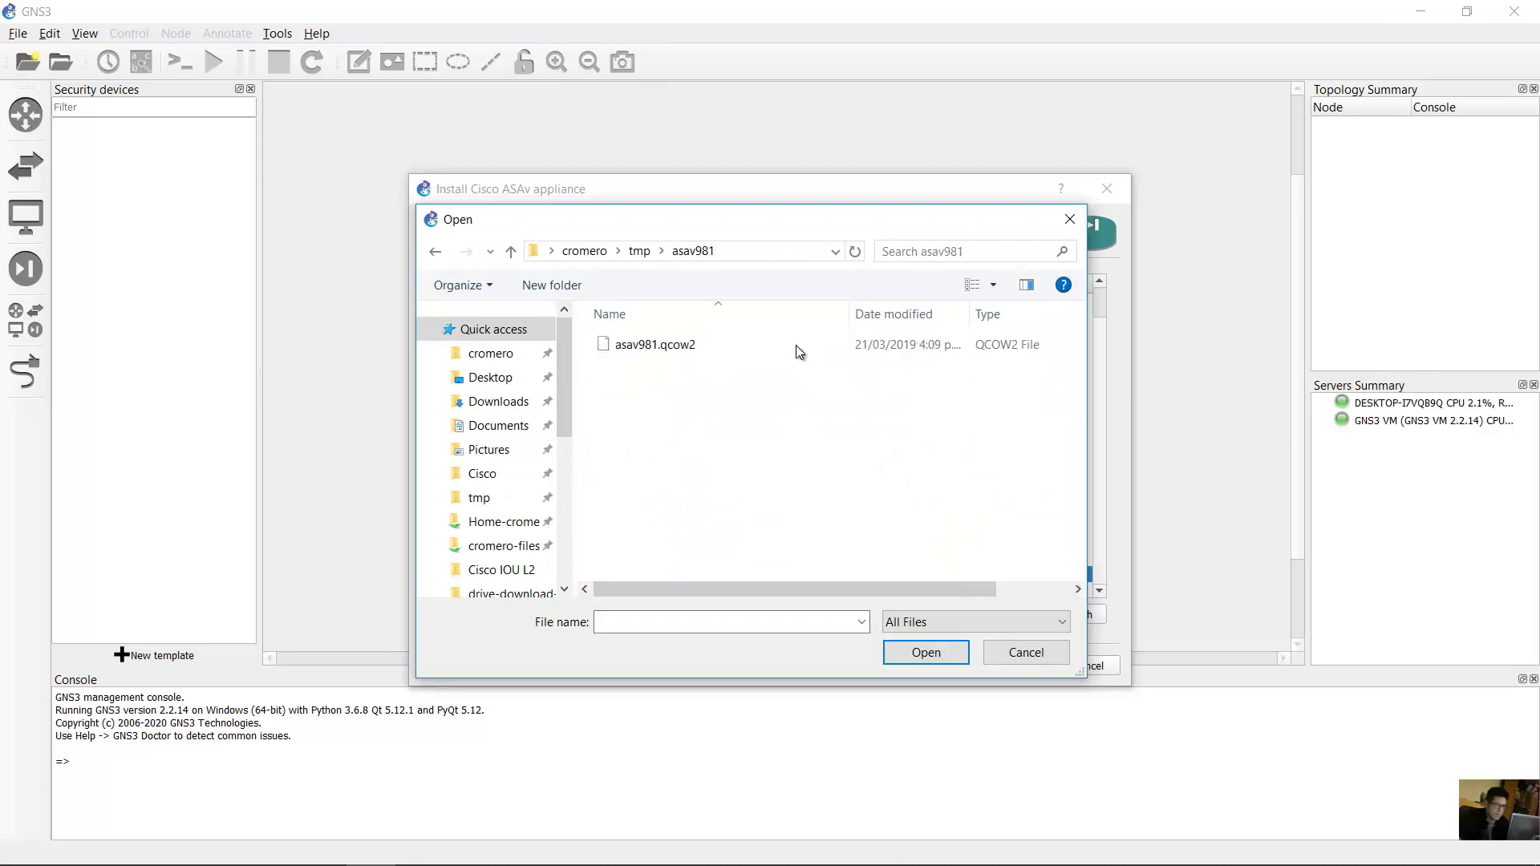
click(993, 353)
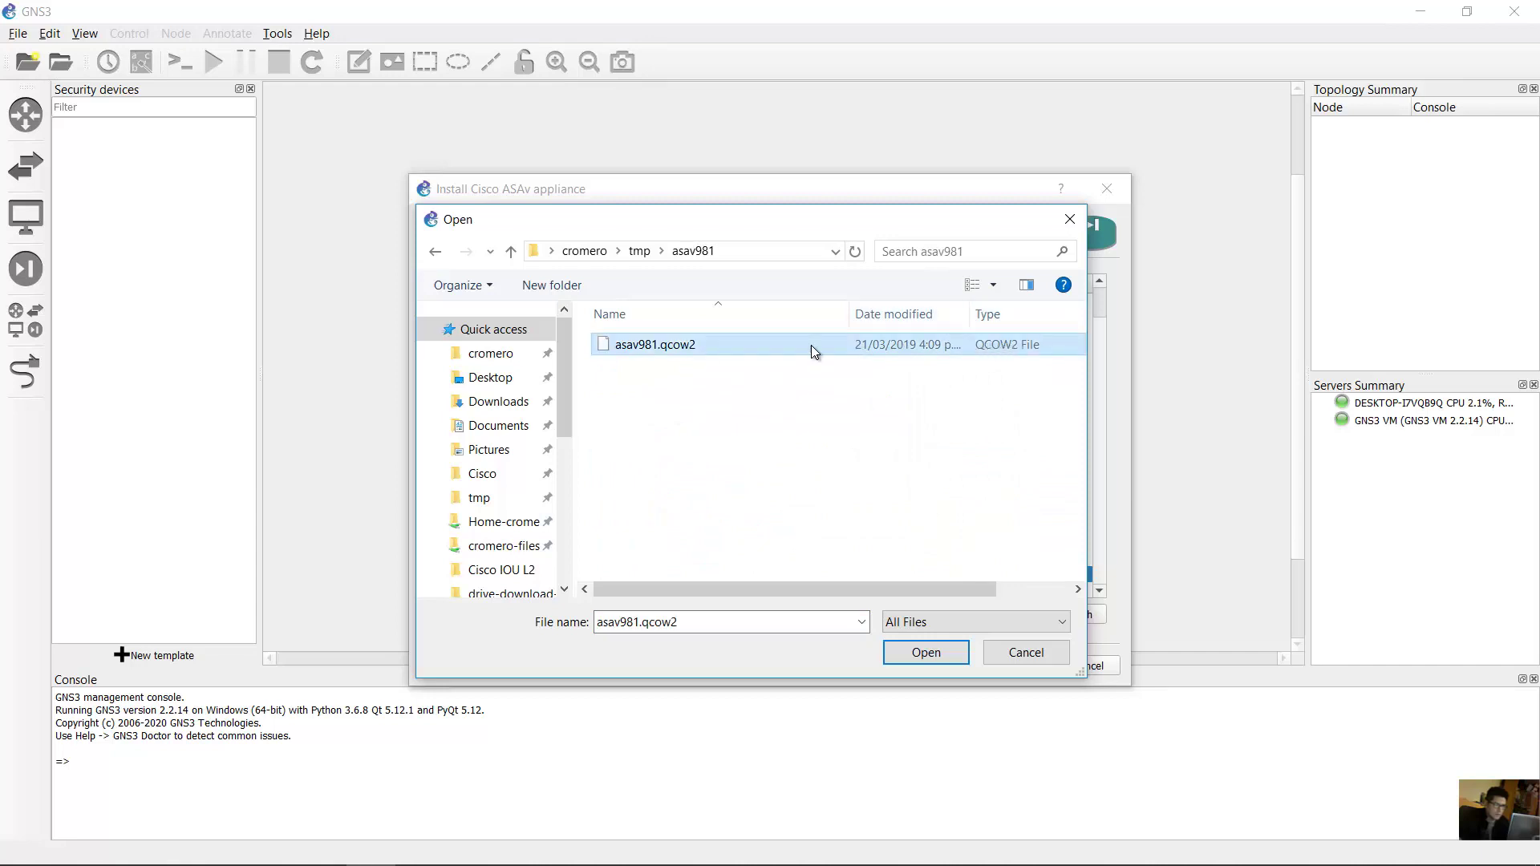
click(637, 344)
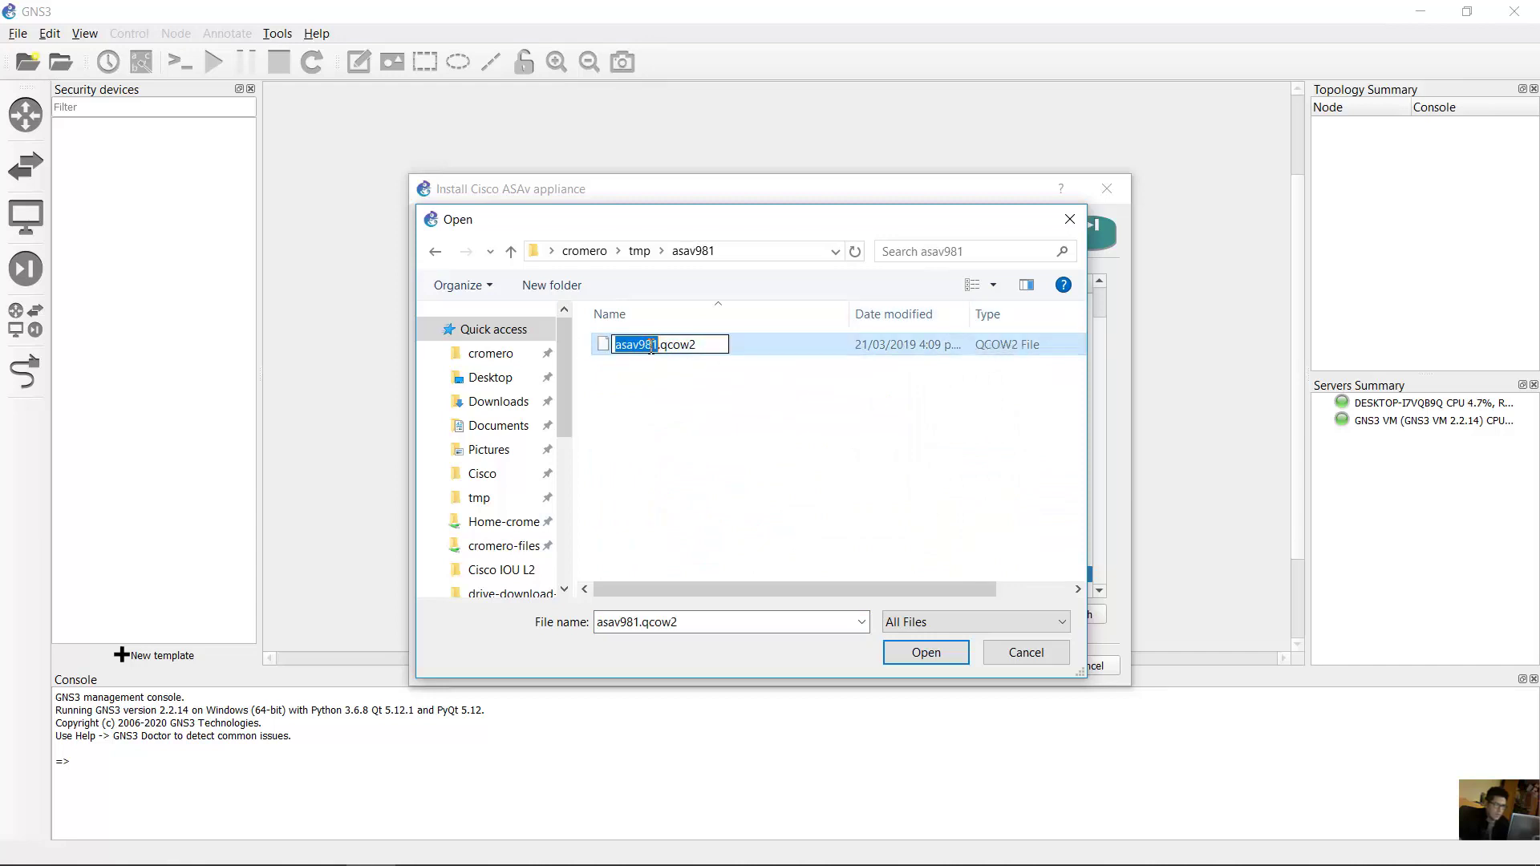
click(710, 368)
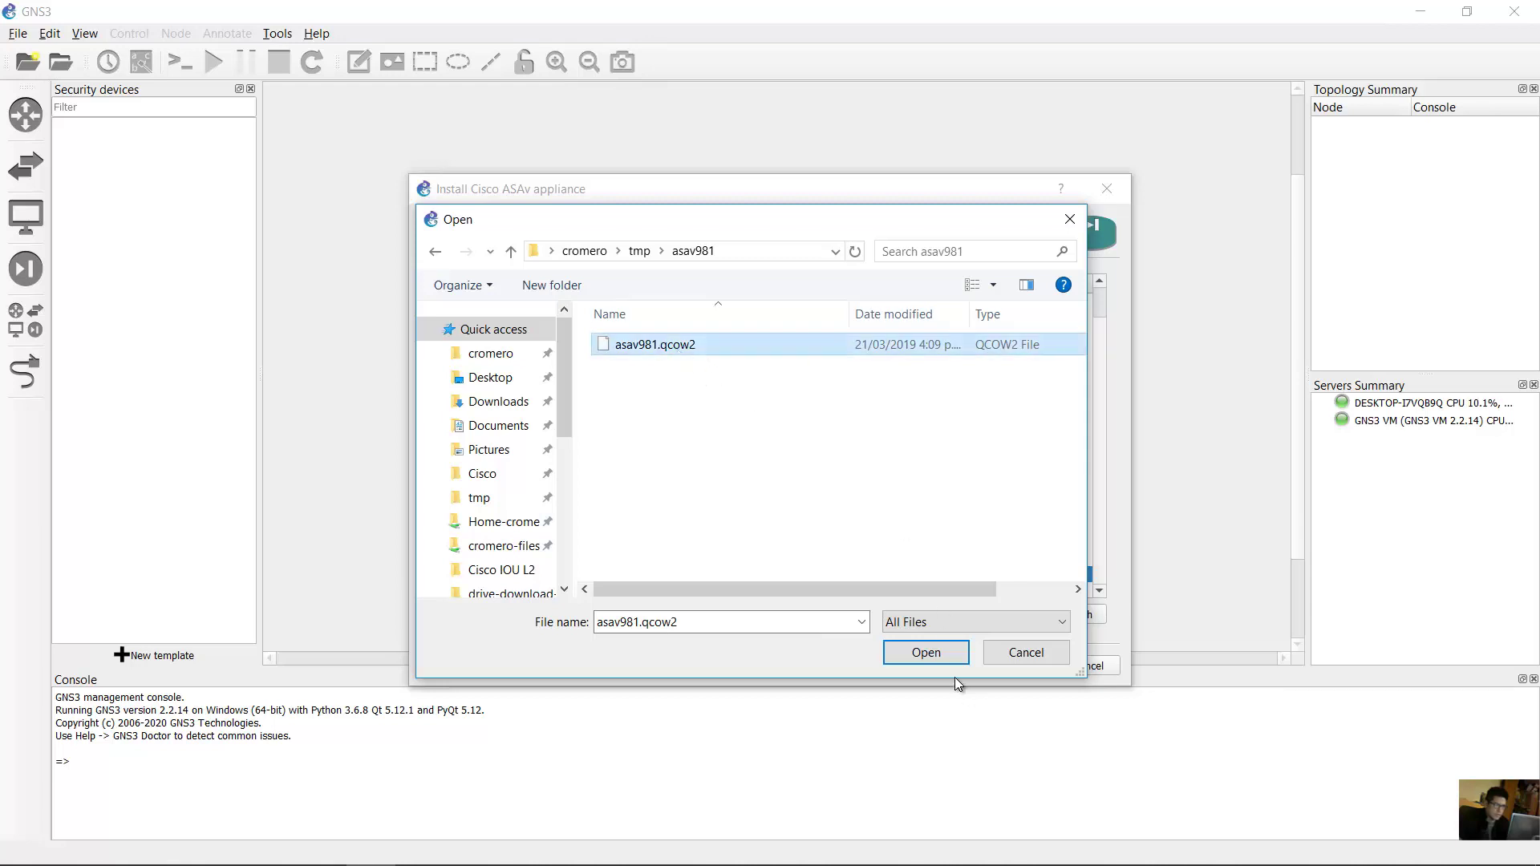
click(942, 653)
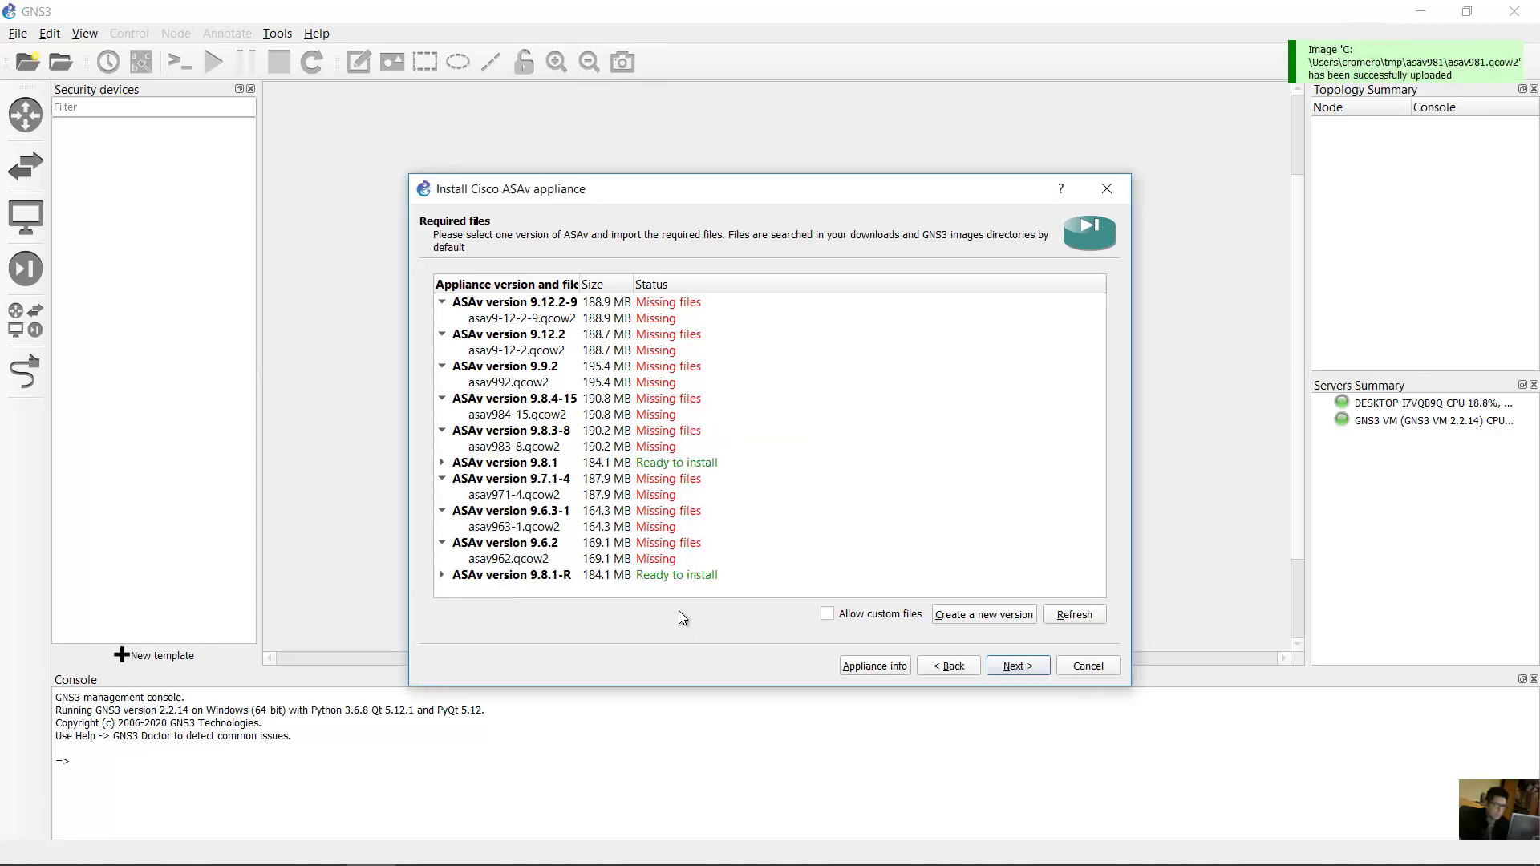
Install the Cisco ASAv 9.8.1-R version and complete the appliance wizard.
click(671, 577)
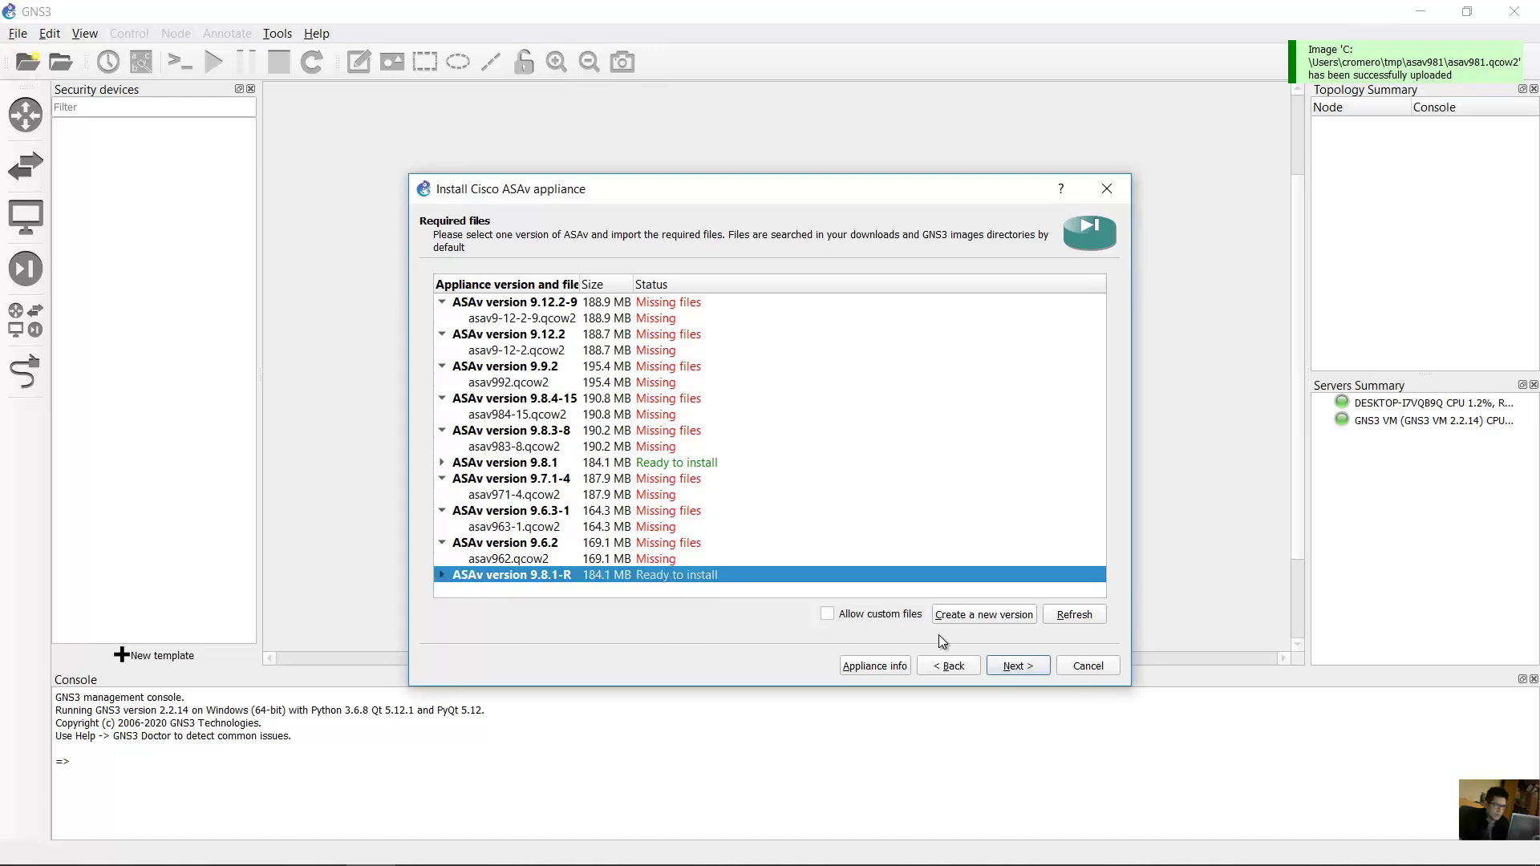
click(1014, 667)
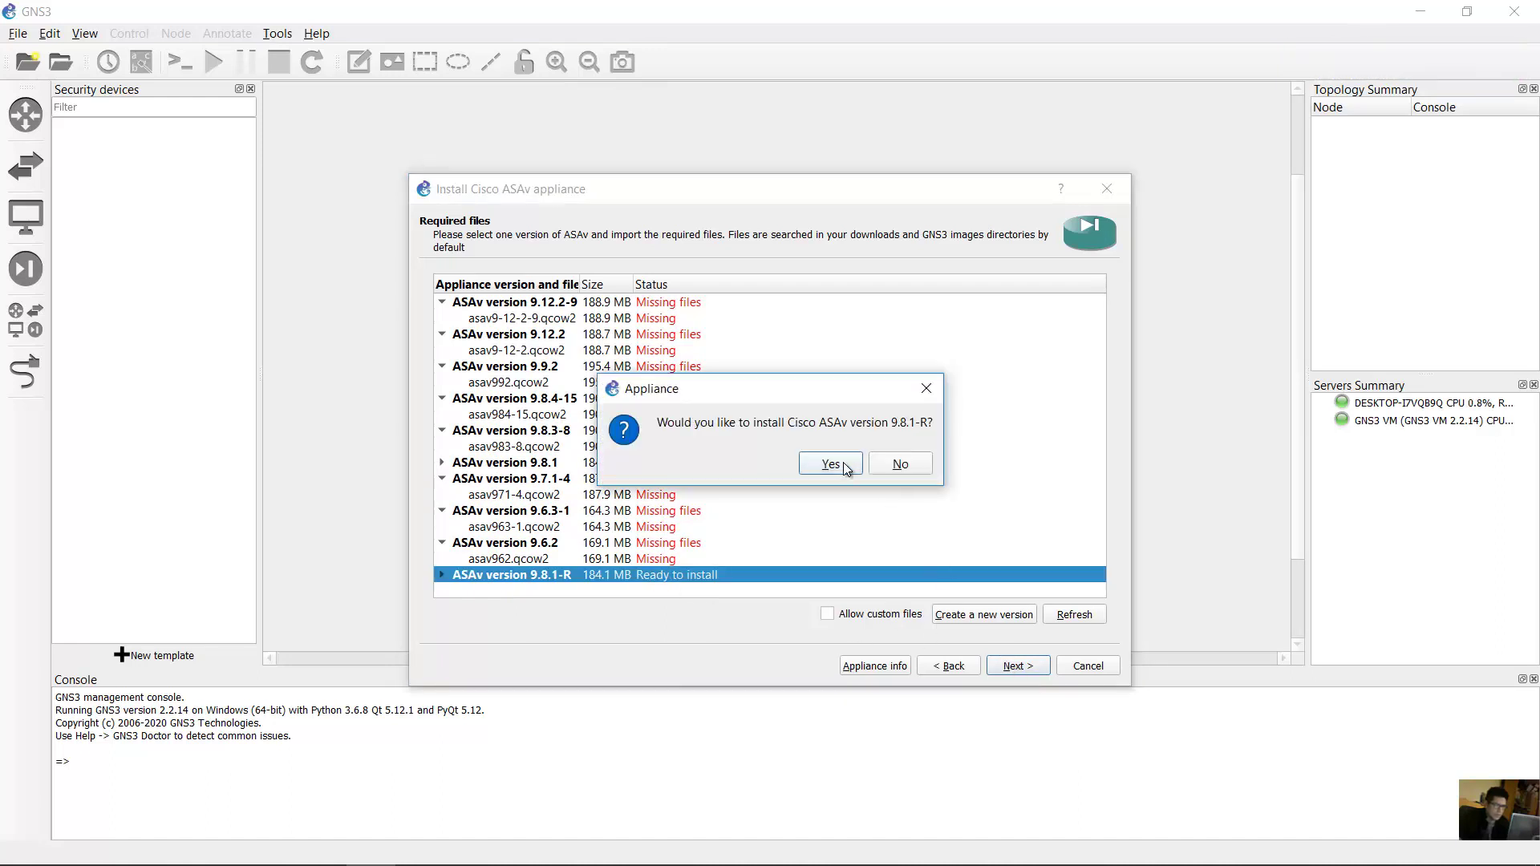
click(843, 463)
click(1016, 666)
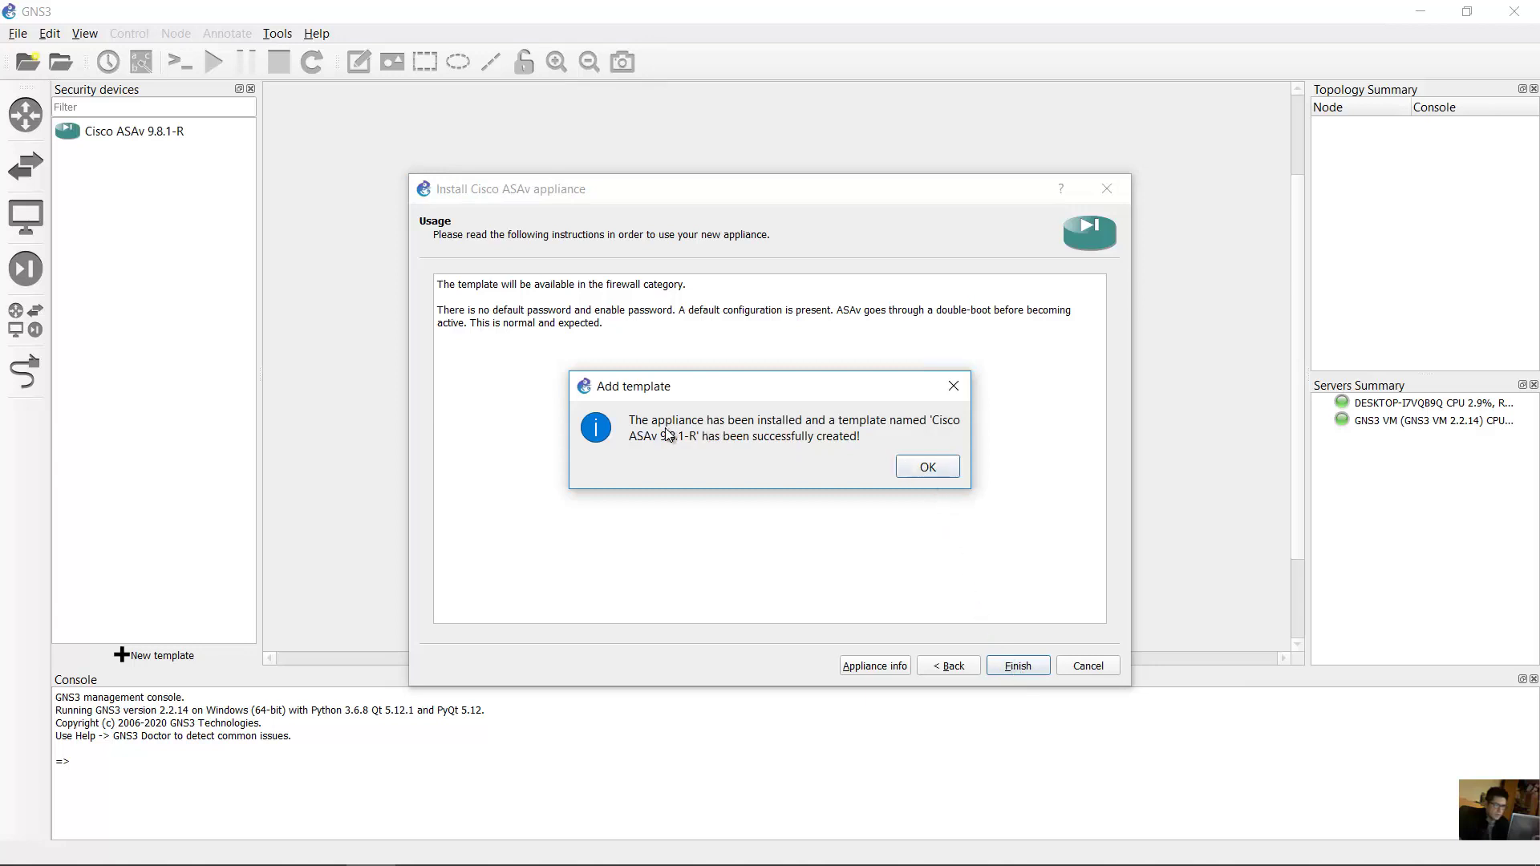
click(924, 465)
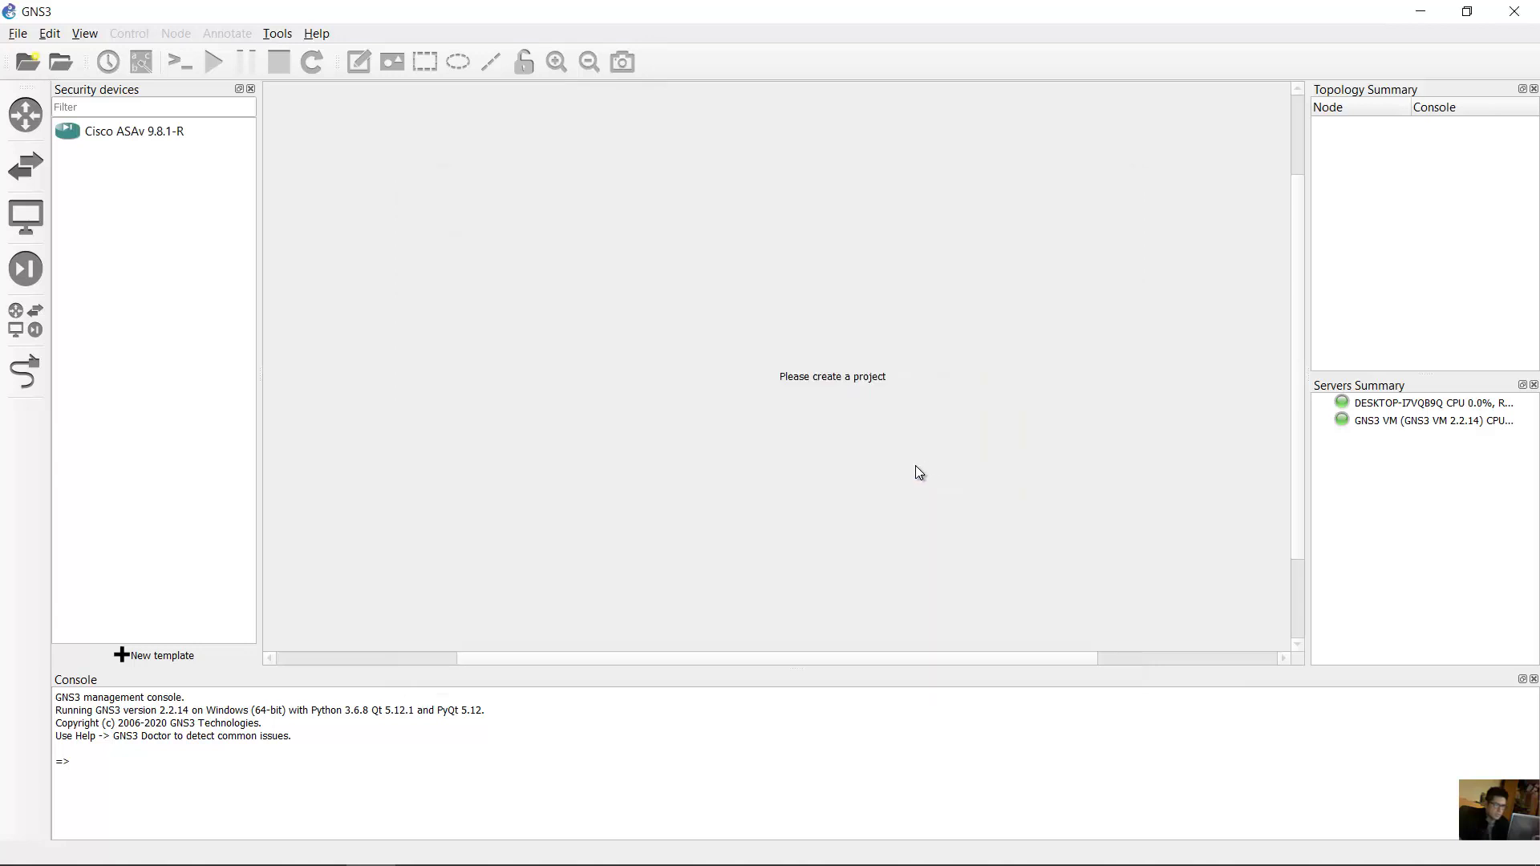
Refresh the security devices list and select the new Cisco ASAv 9.8.1-R template.
click(36, 272)
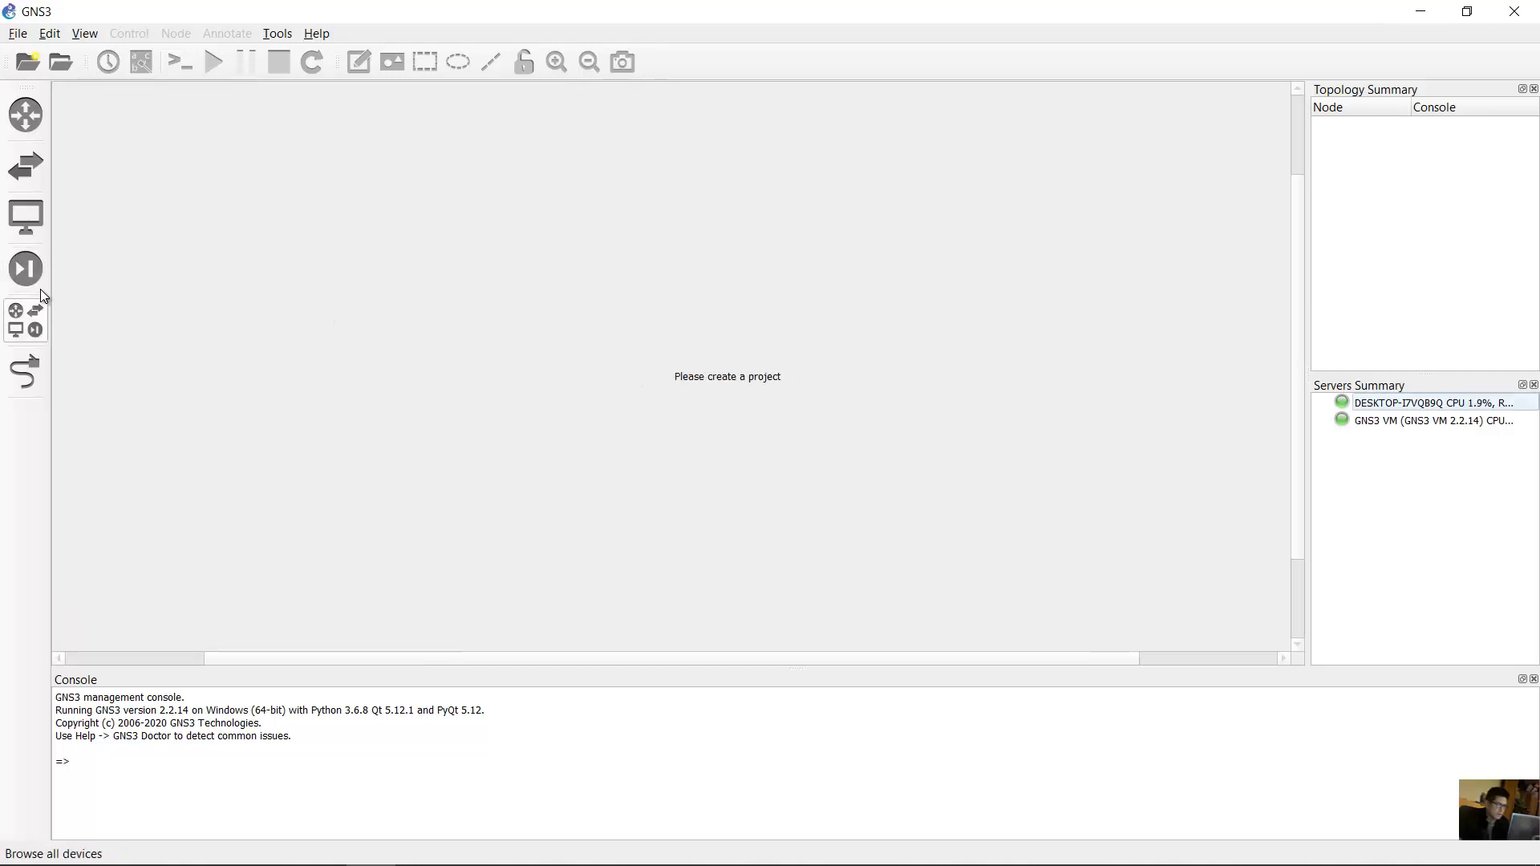
click(35, 268)
click(128, 135)
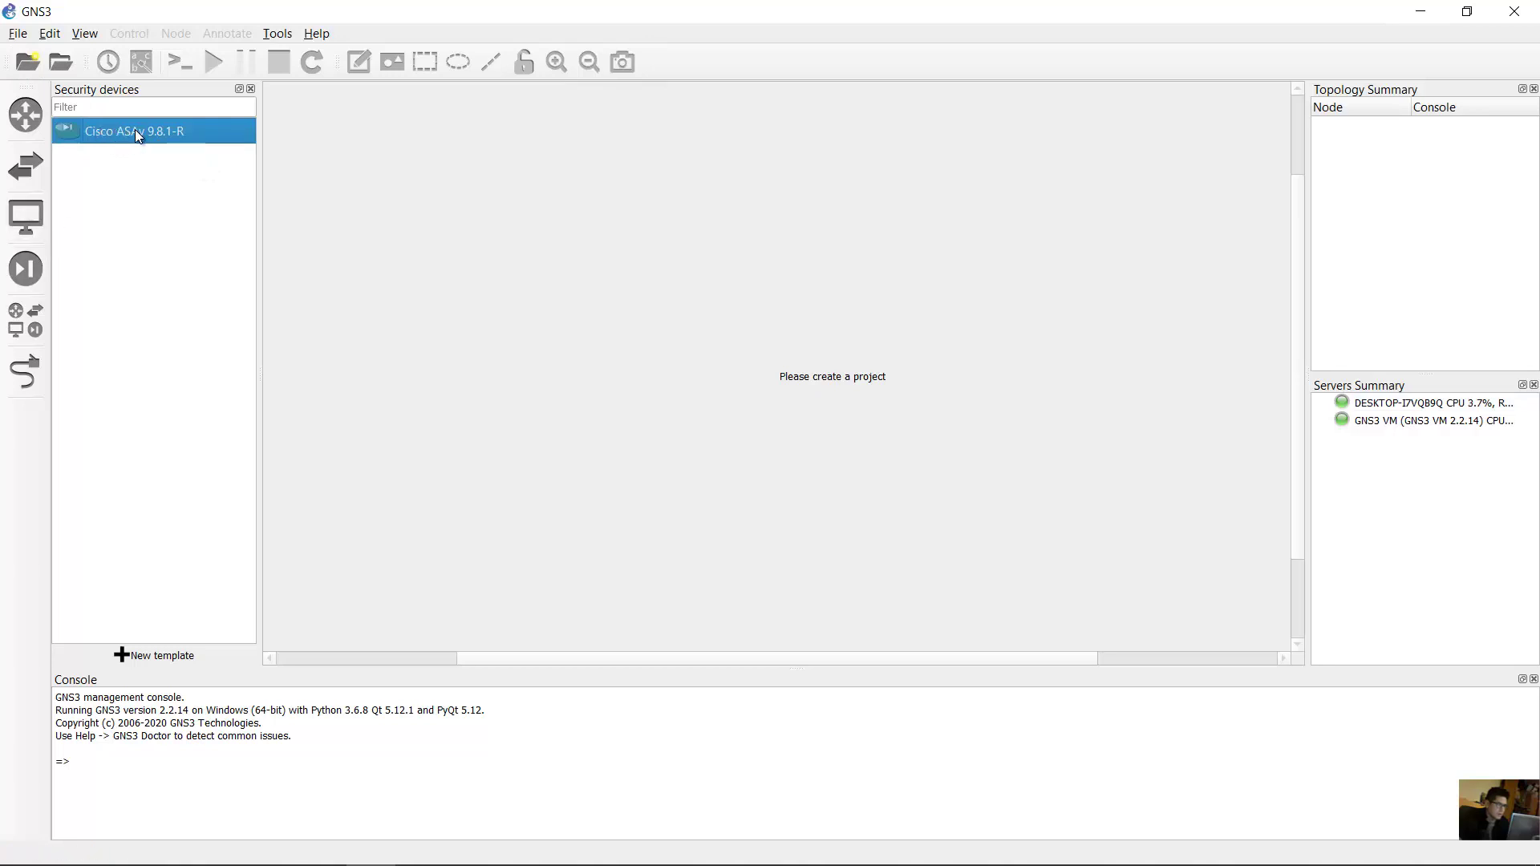
Create a new blank project named test-asav981.
click(18, 33)
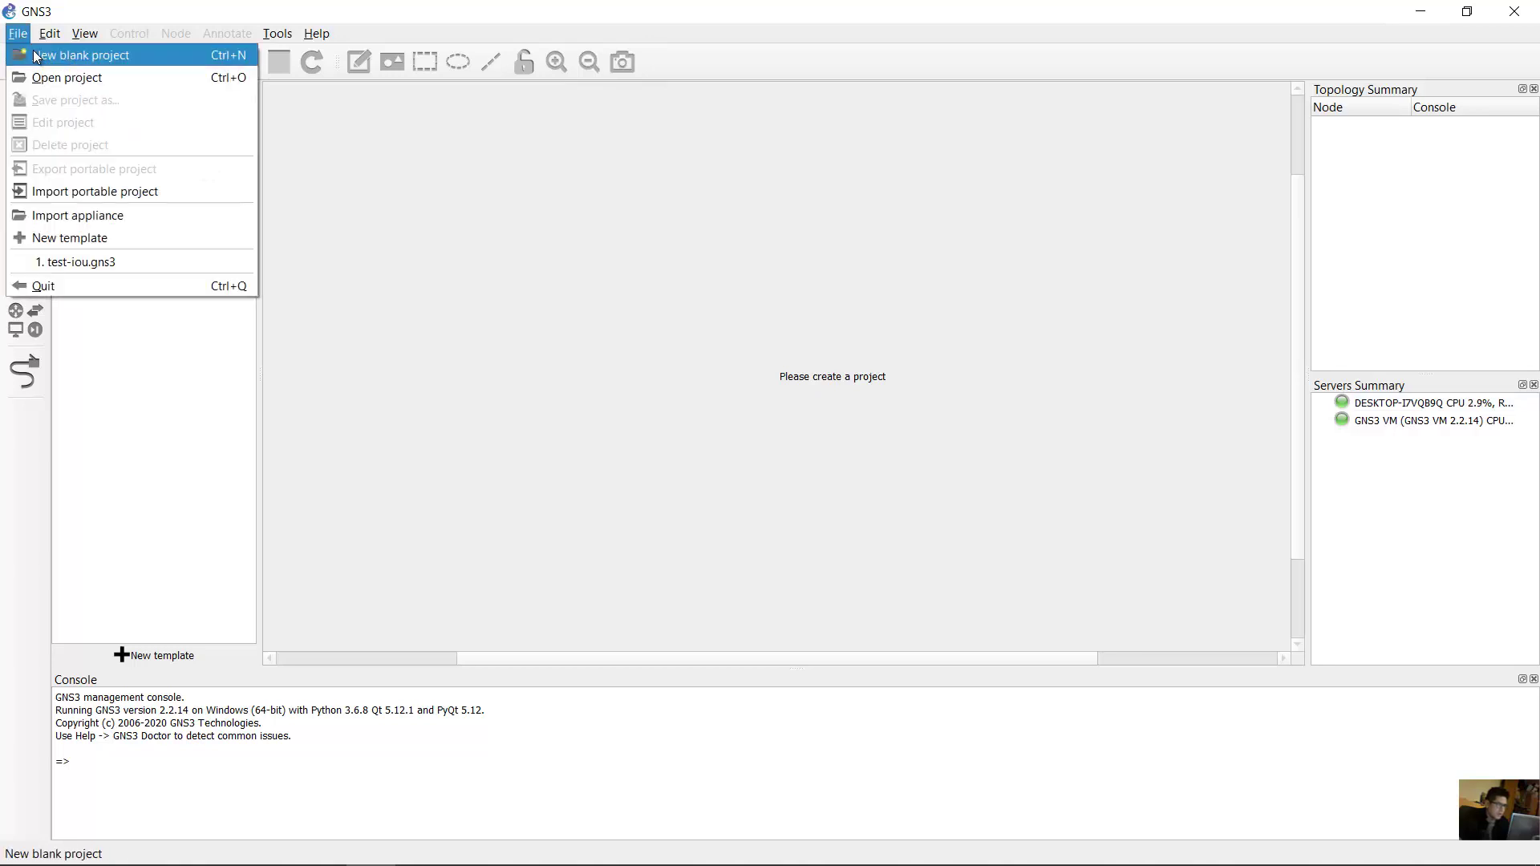
click(34, 53)
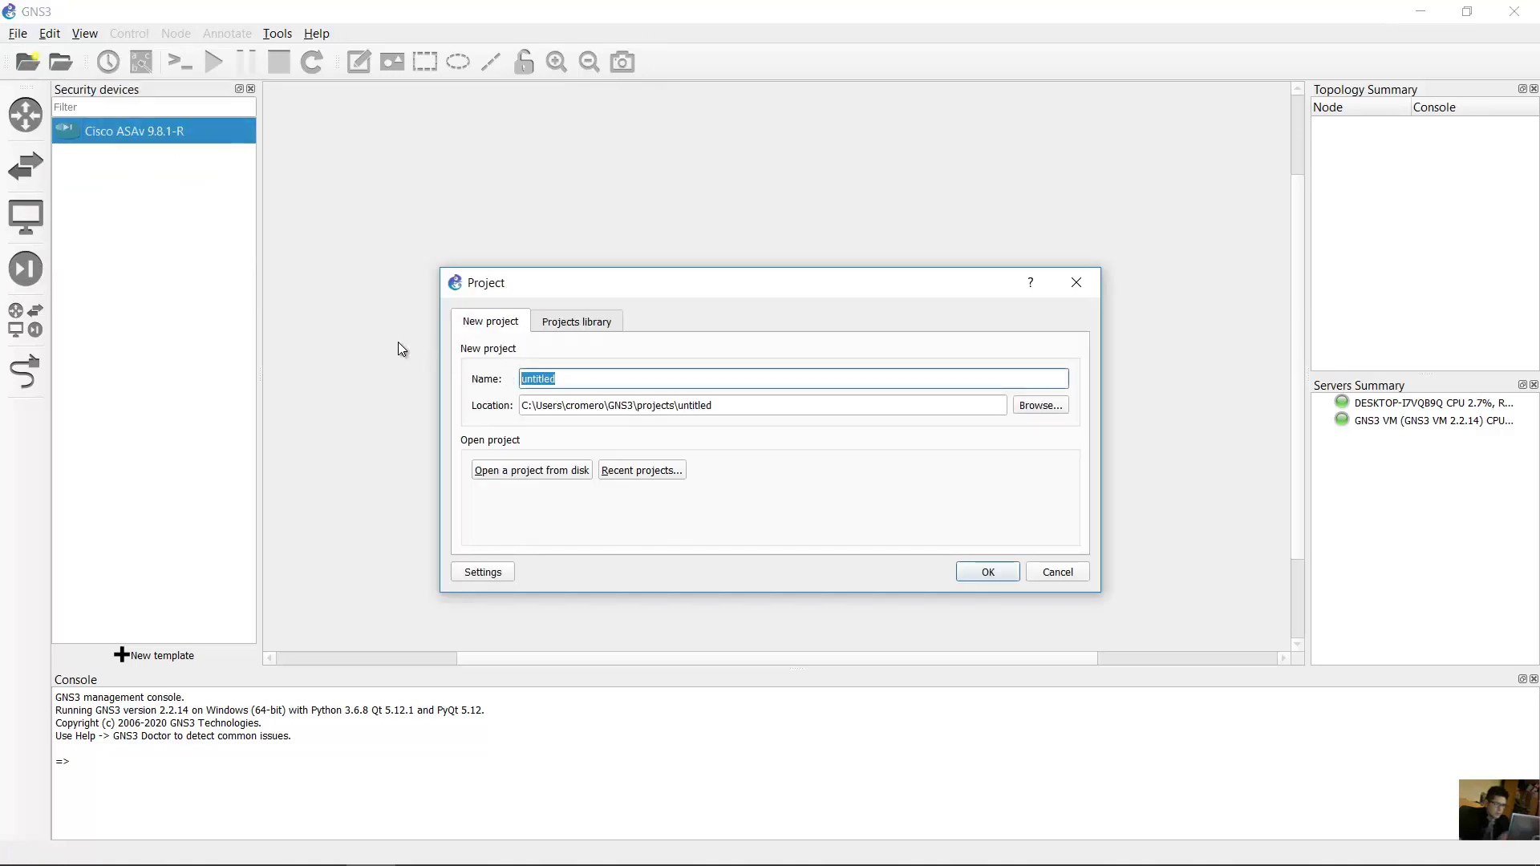
text(test-)
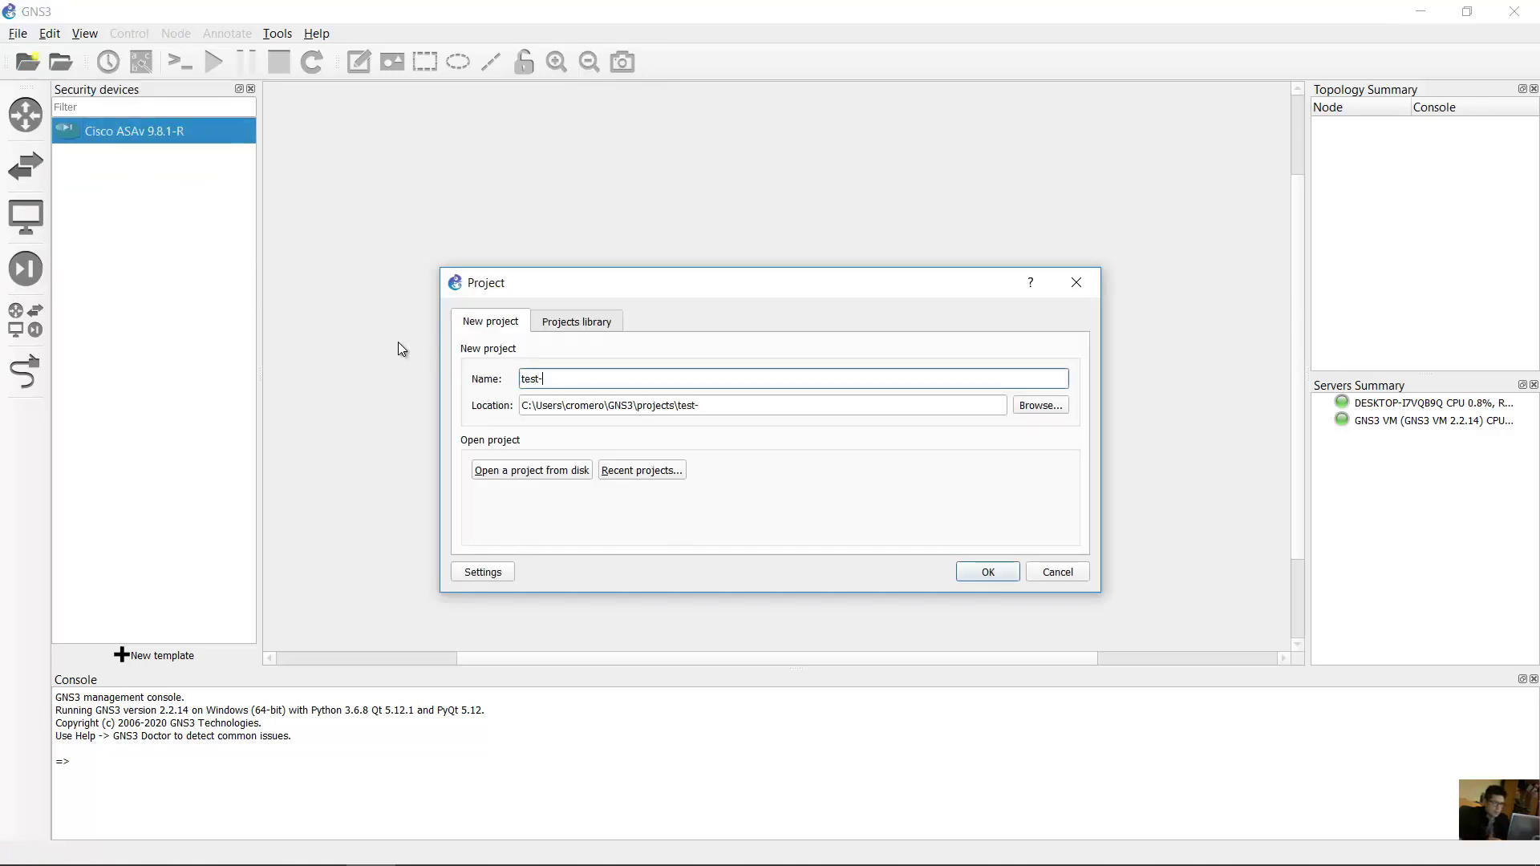
text(asav981)
click(968, 571)
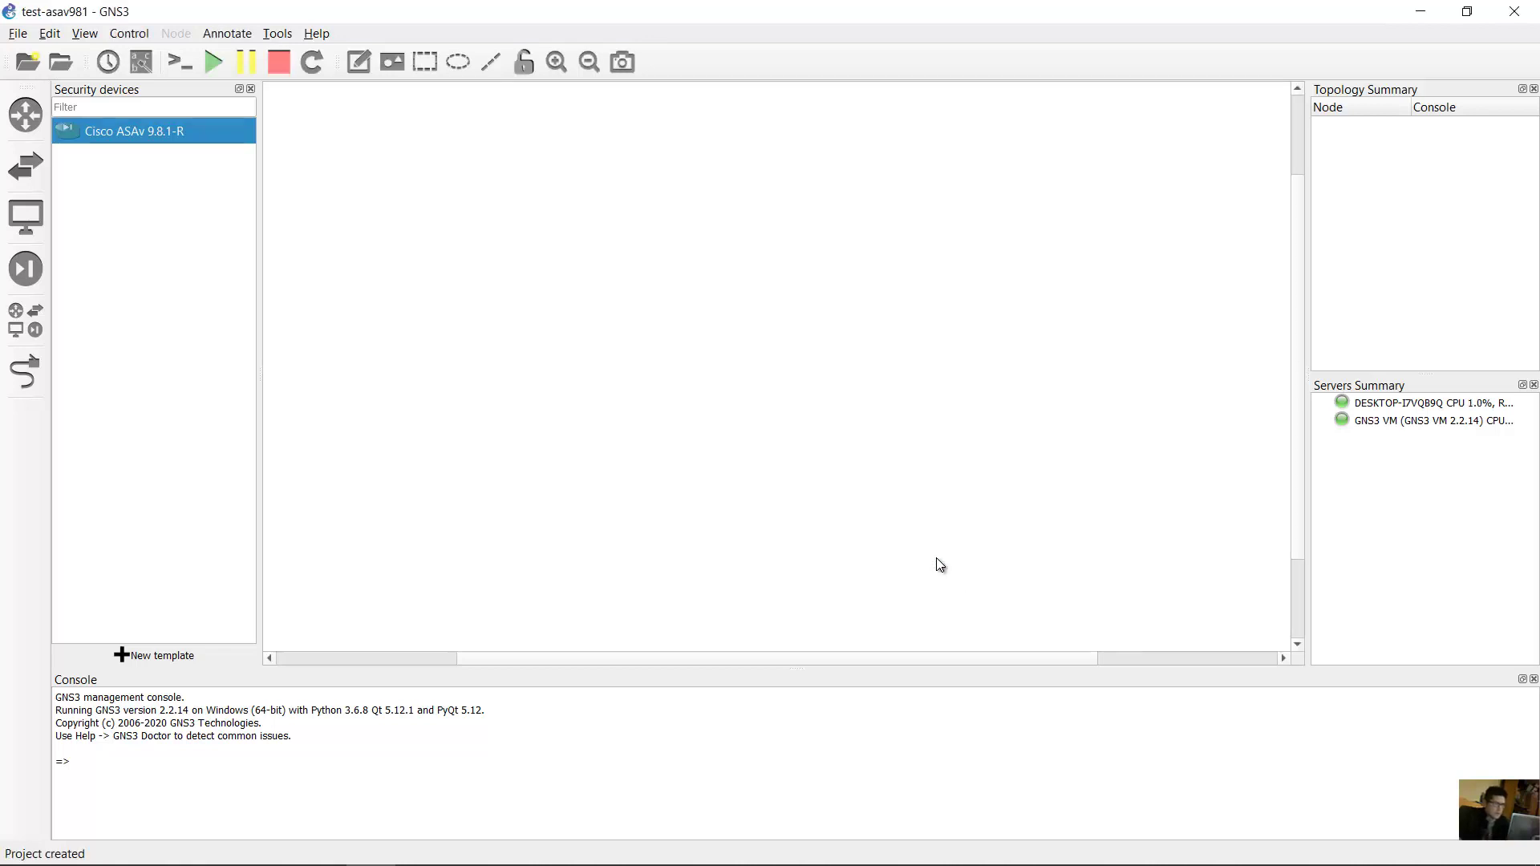
Place a Cisco ASAv 9.8.1-R node on the canvas and start it.
drag(152, 143, 553, 263)
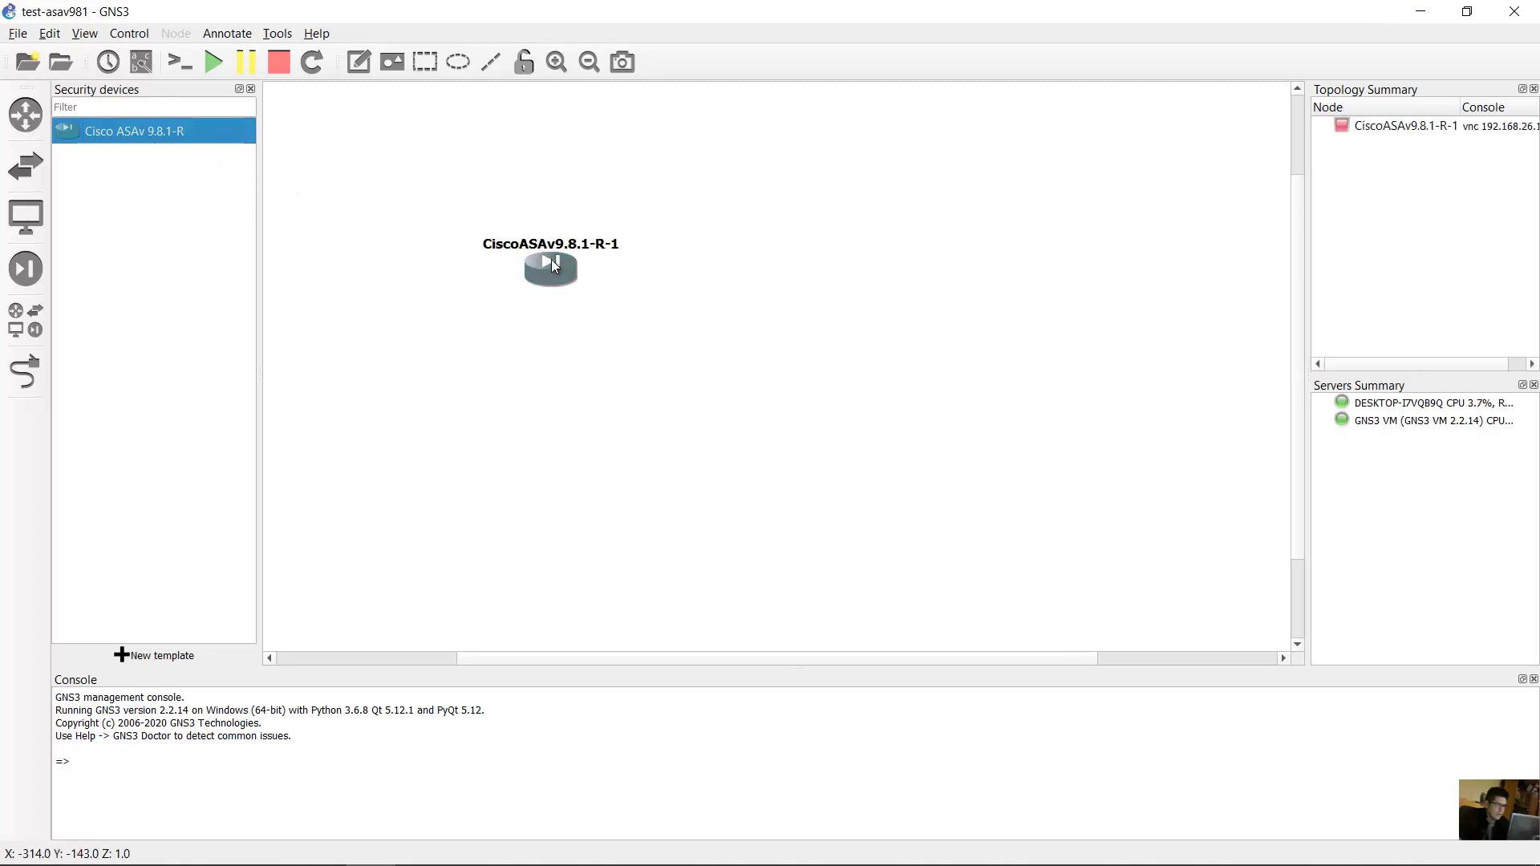
right_click(551, 259)
click(619, 314)
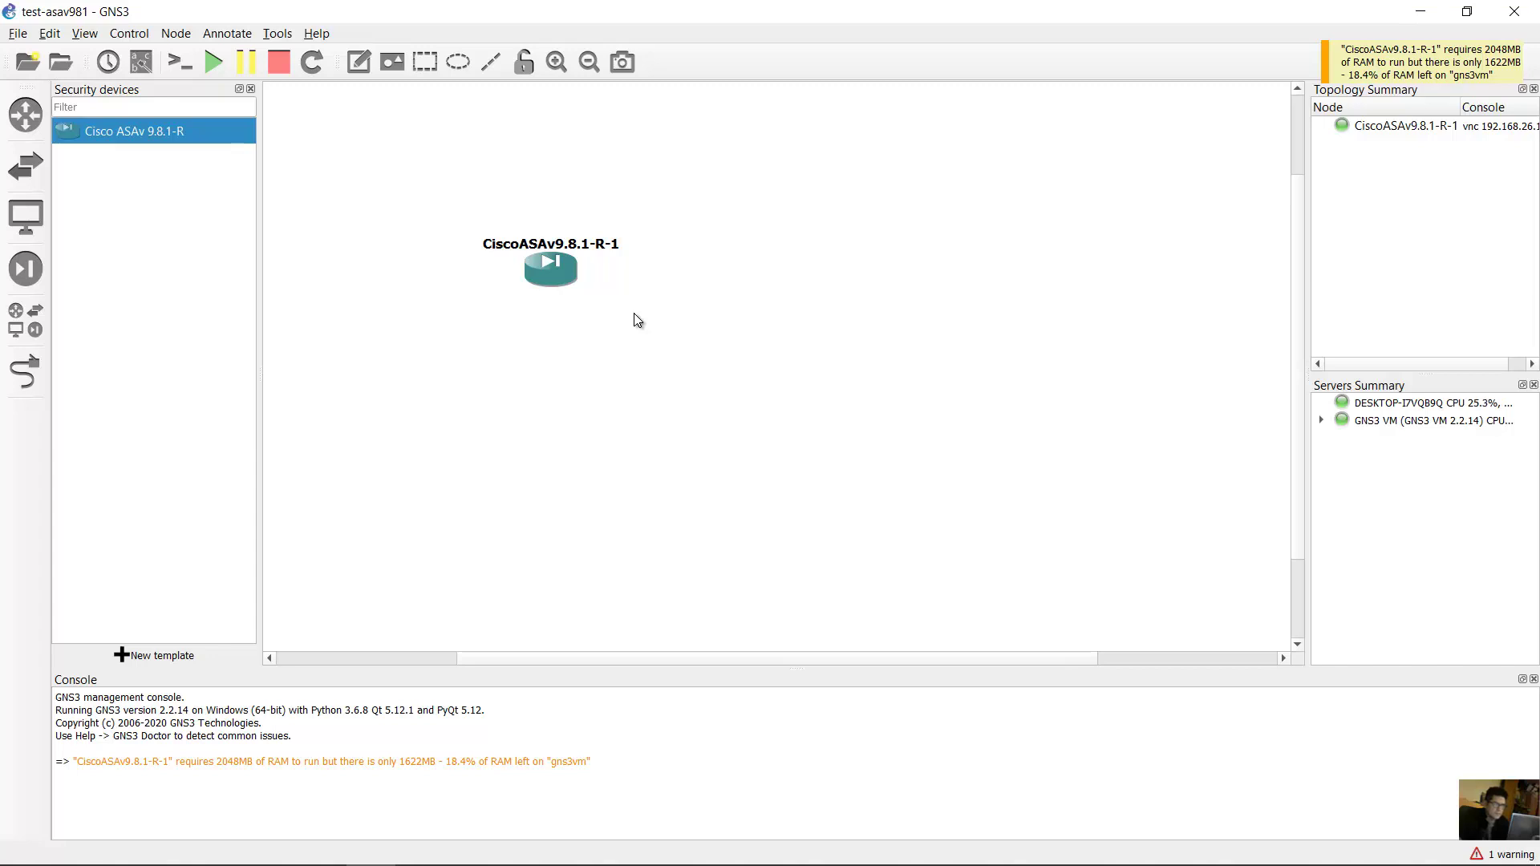
Open the ASAv node's VNC console beside the node and boot the default GRUB entry.
right_click(558, 282)
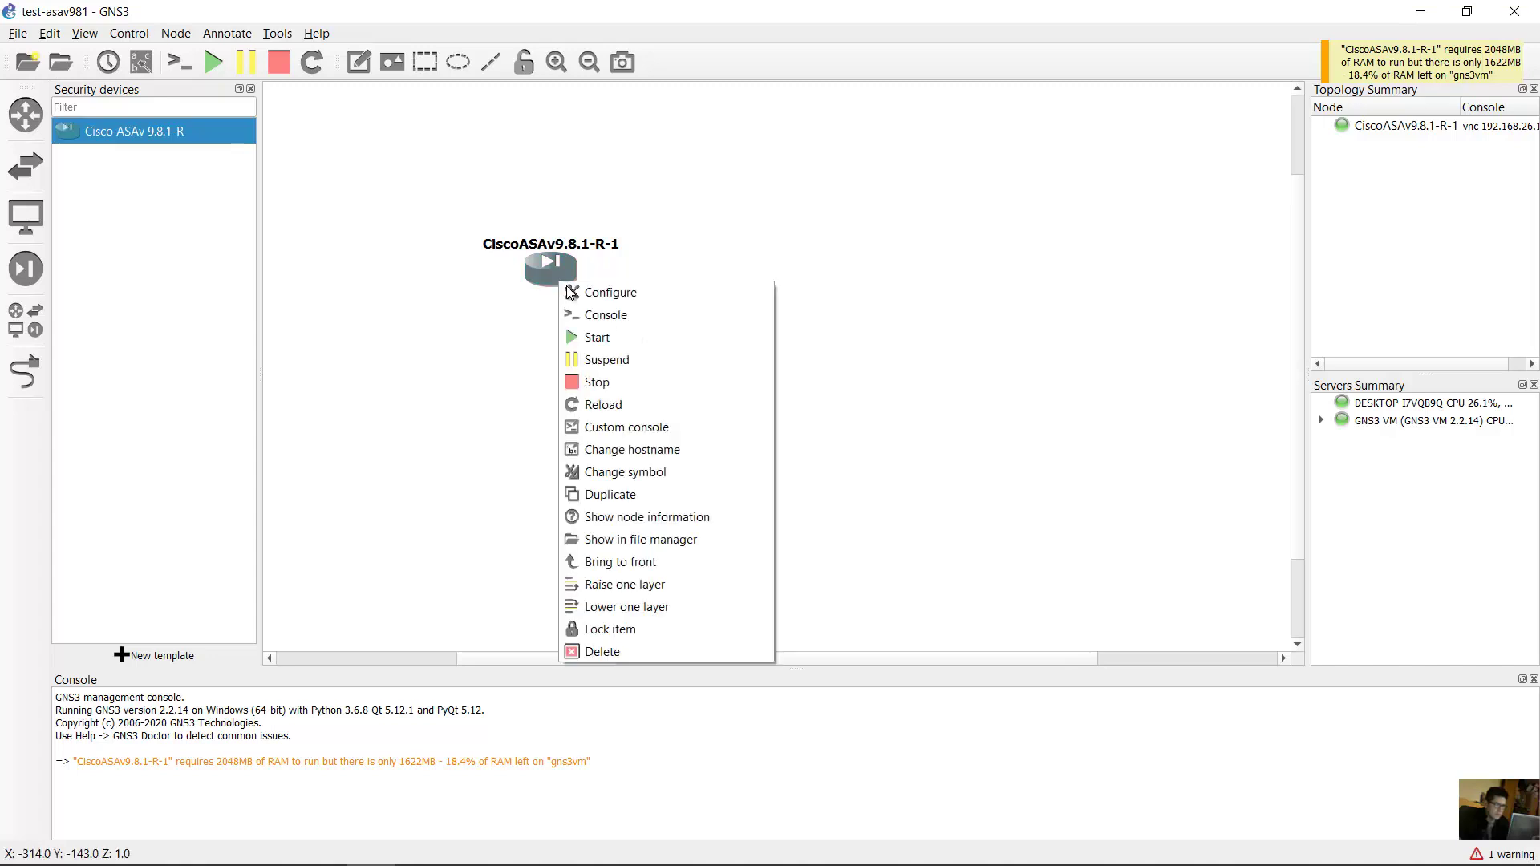
click(628, 319)
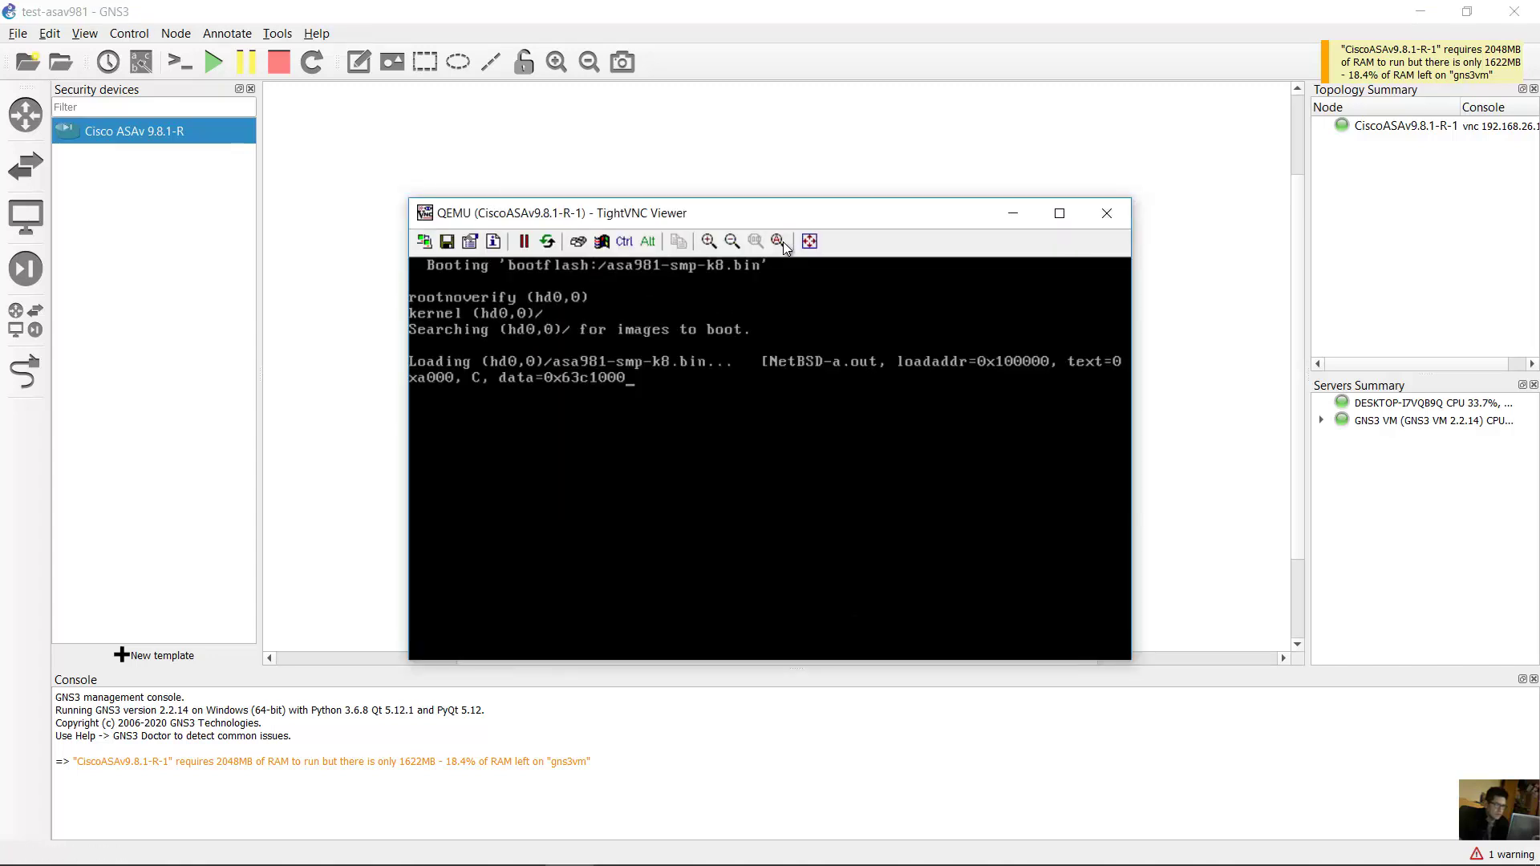
drag(794, 220, 1063, 161)
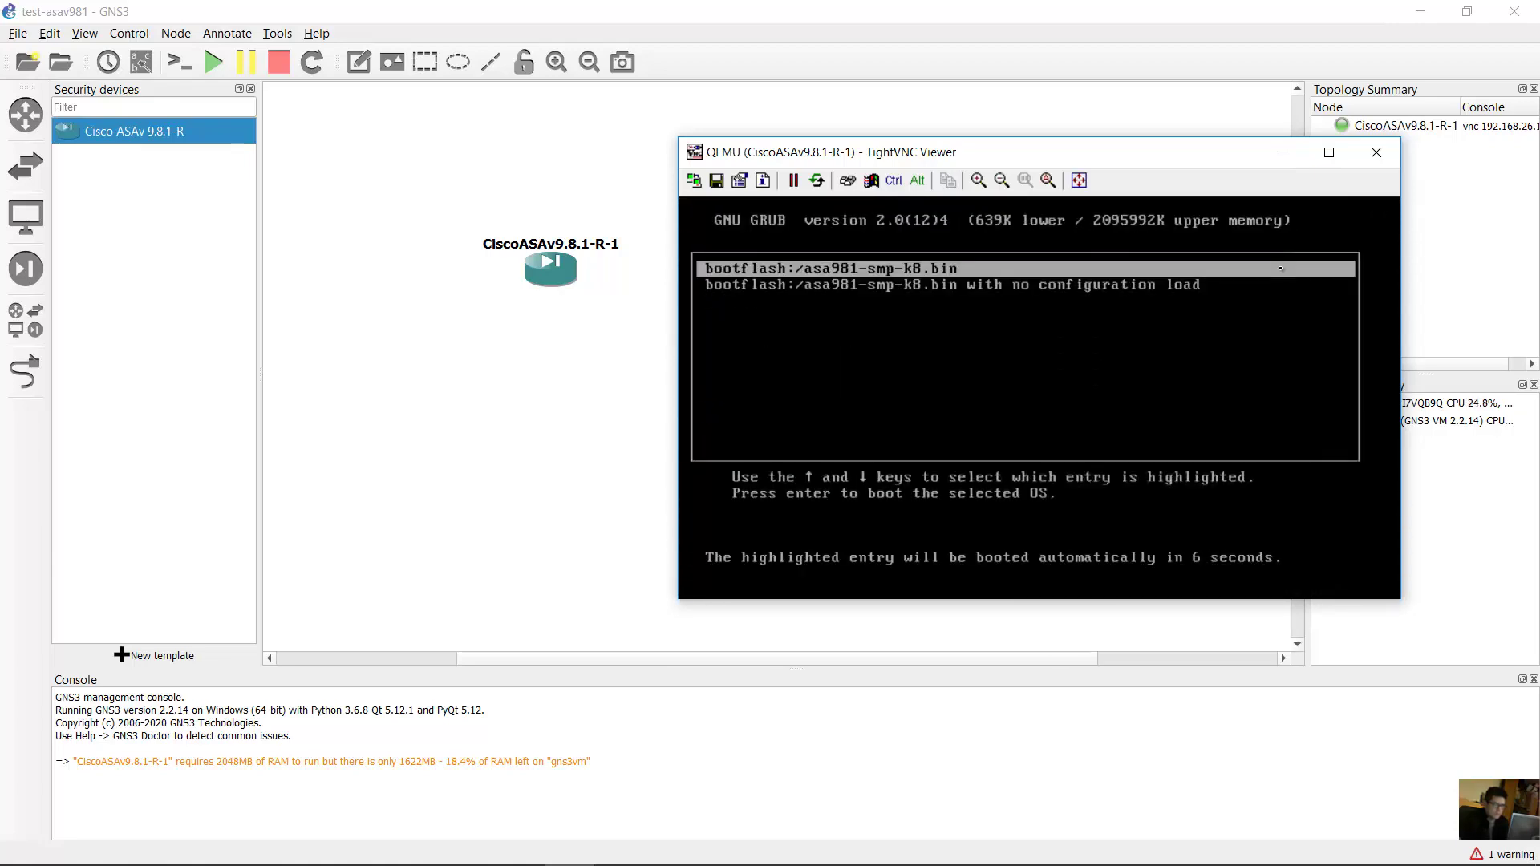
key(Return)
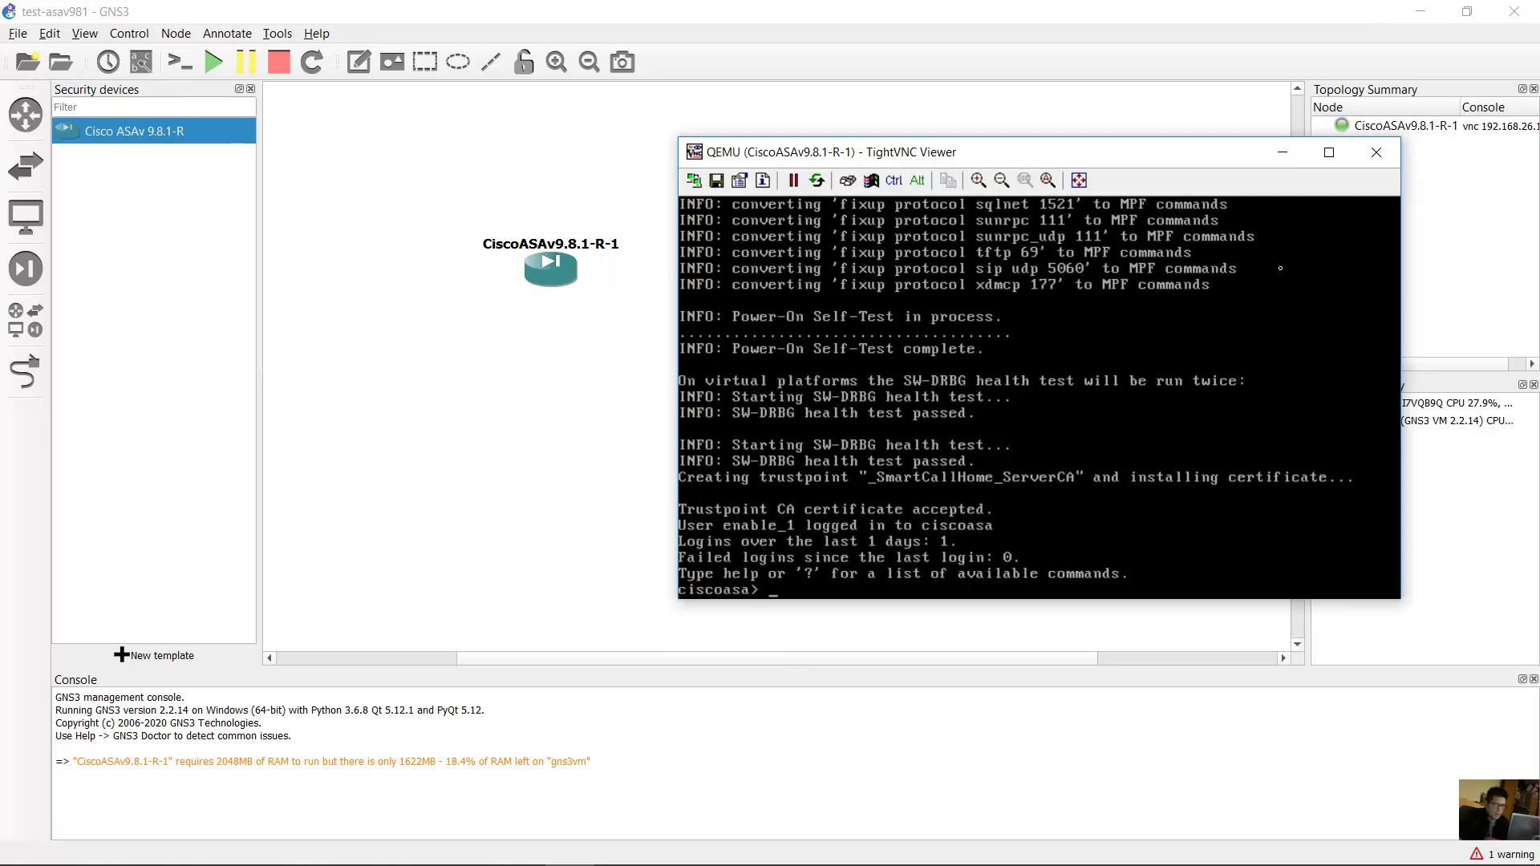
Enter enable mode with a blank password, then configuration mode, declining anonymous error reporting.
key(Return)
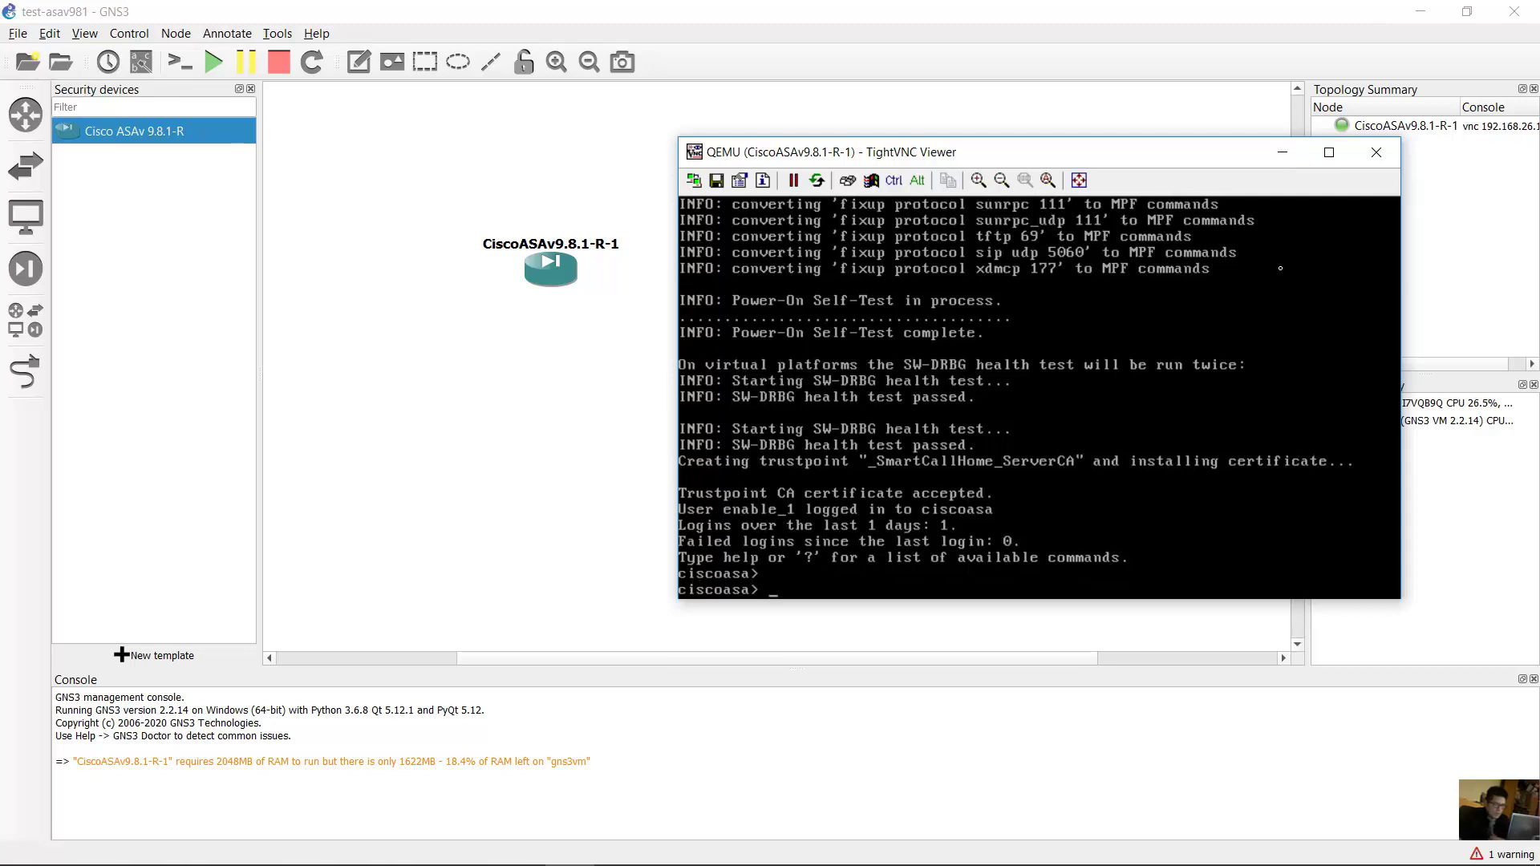
text(en)
key(Return)
key(Return)
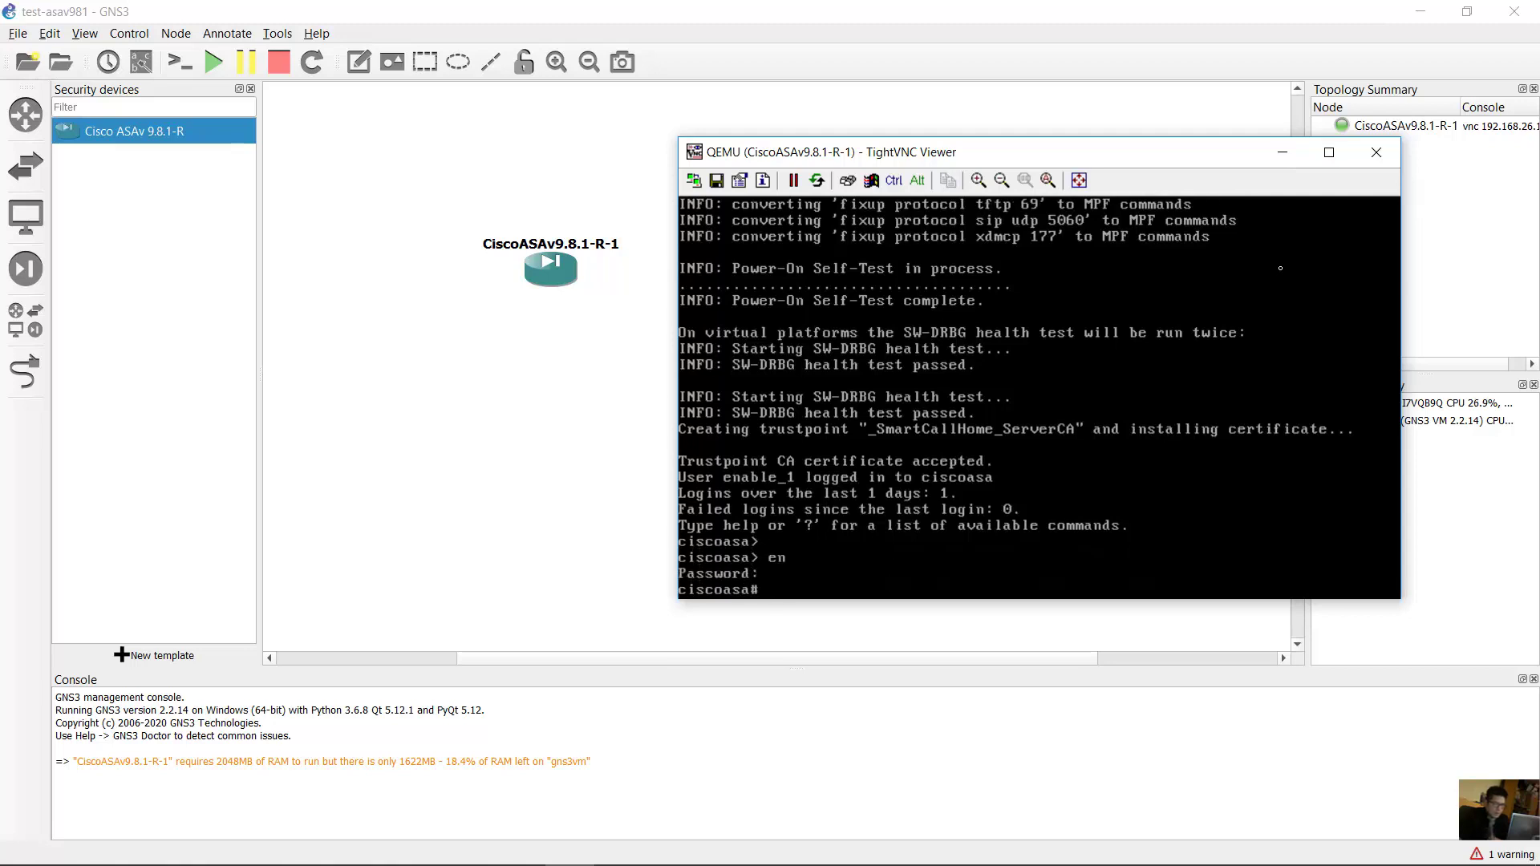
text(conf term)
key(Return)
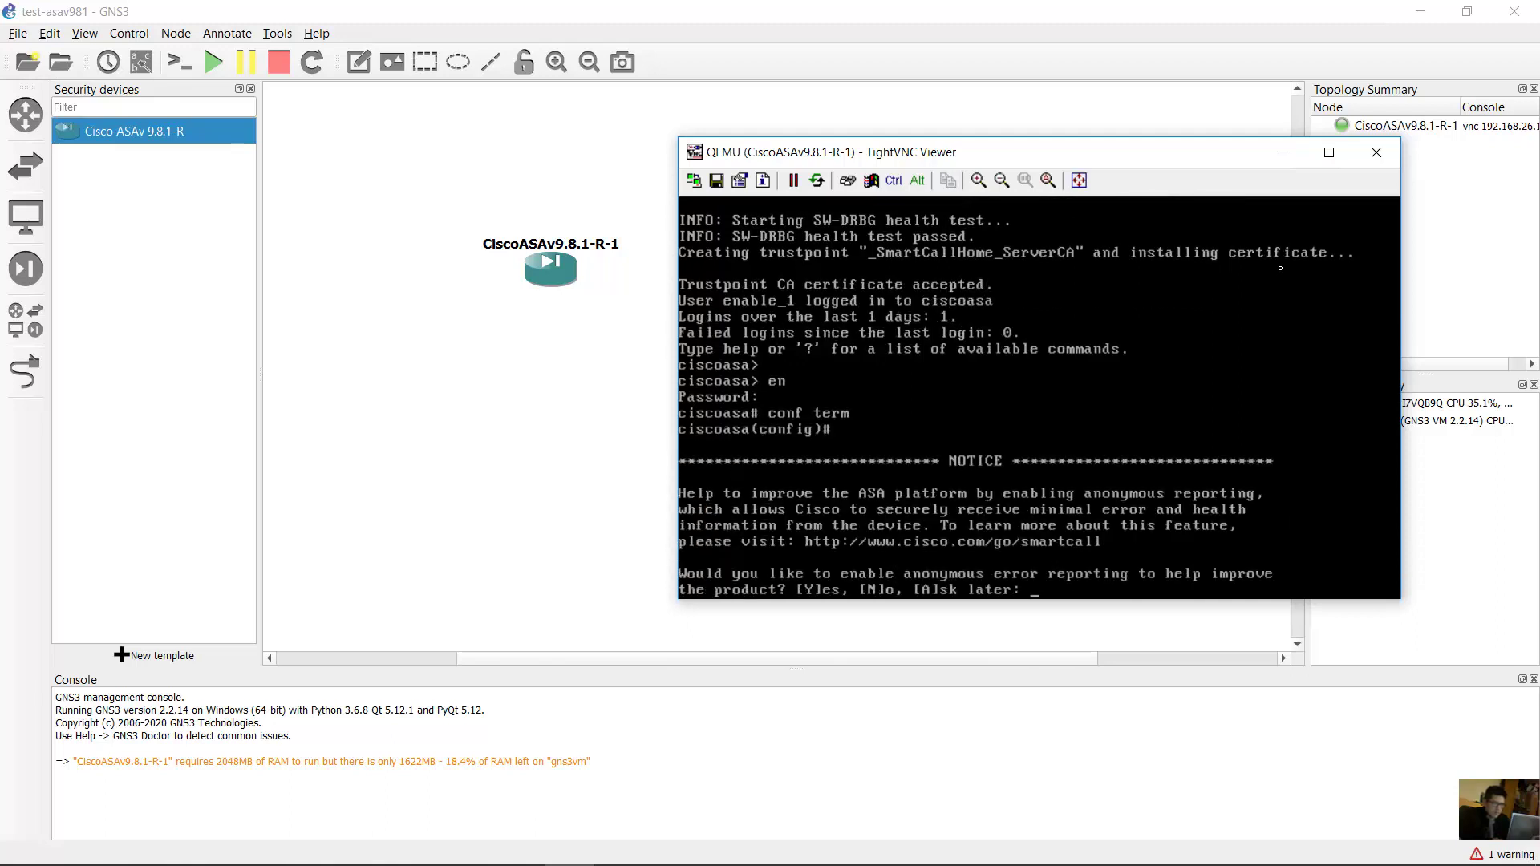
key(Return)
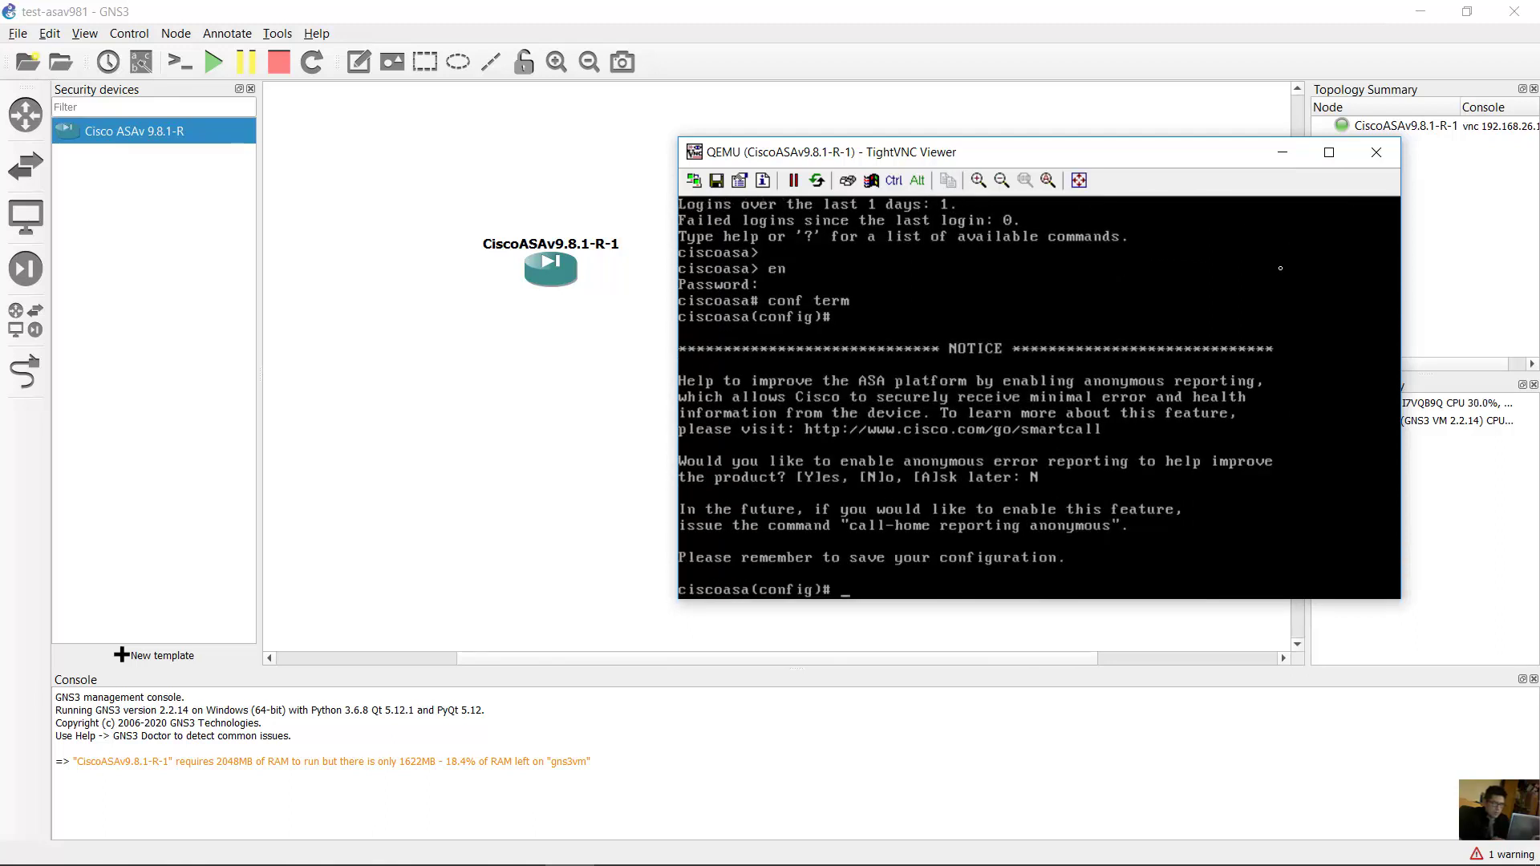
Display the running configuration and page through it to the end.
text(un)
key(Return)
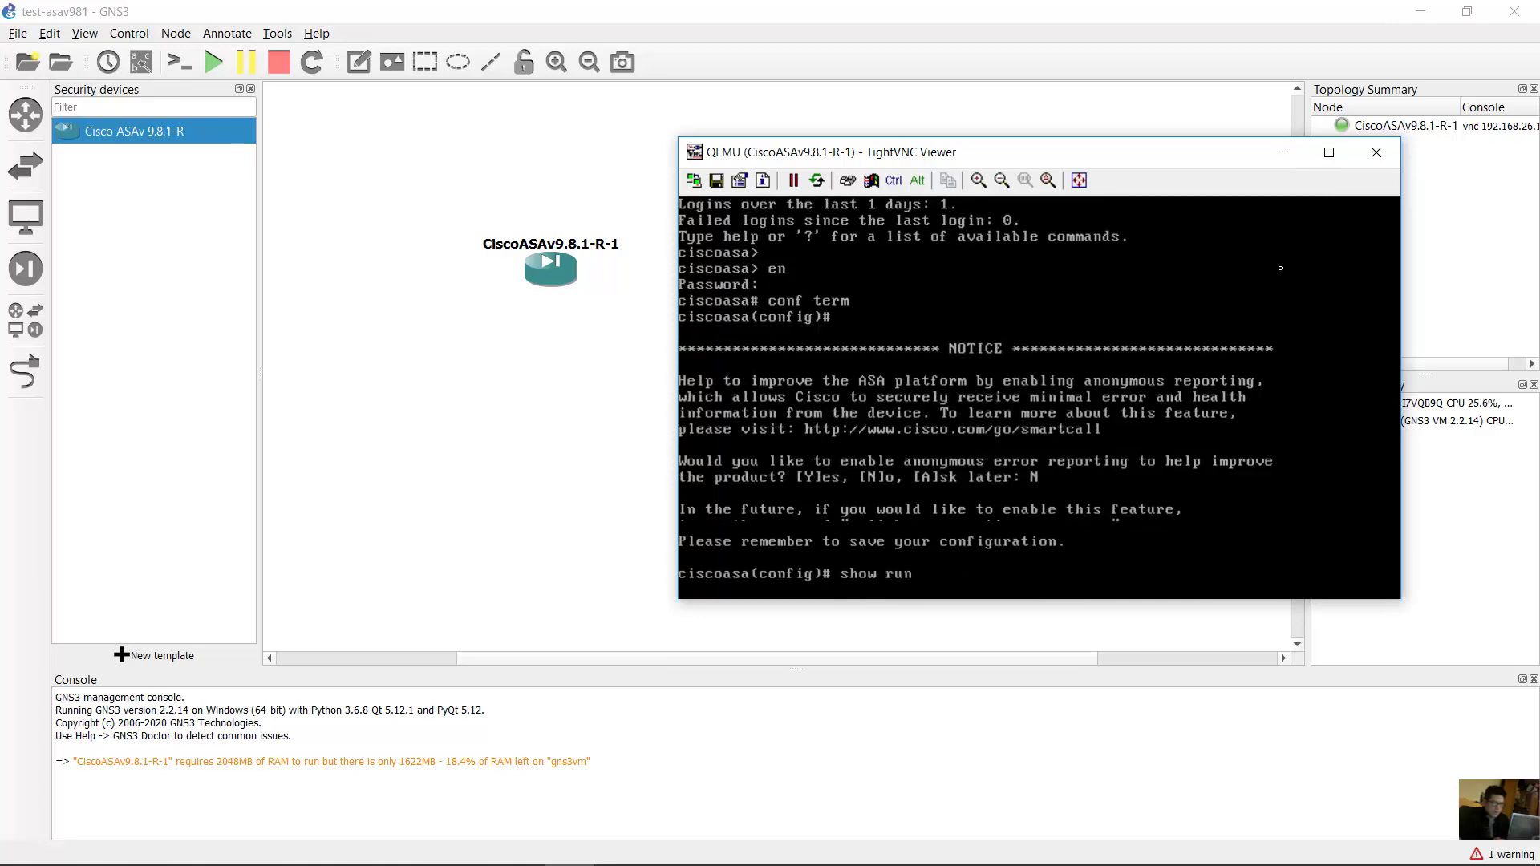
key(space)
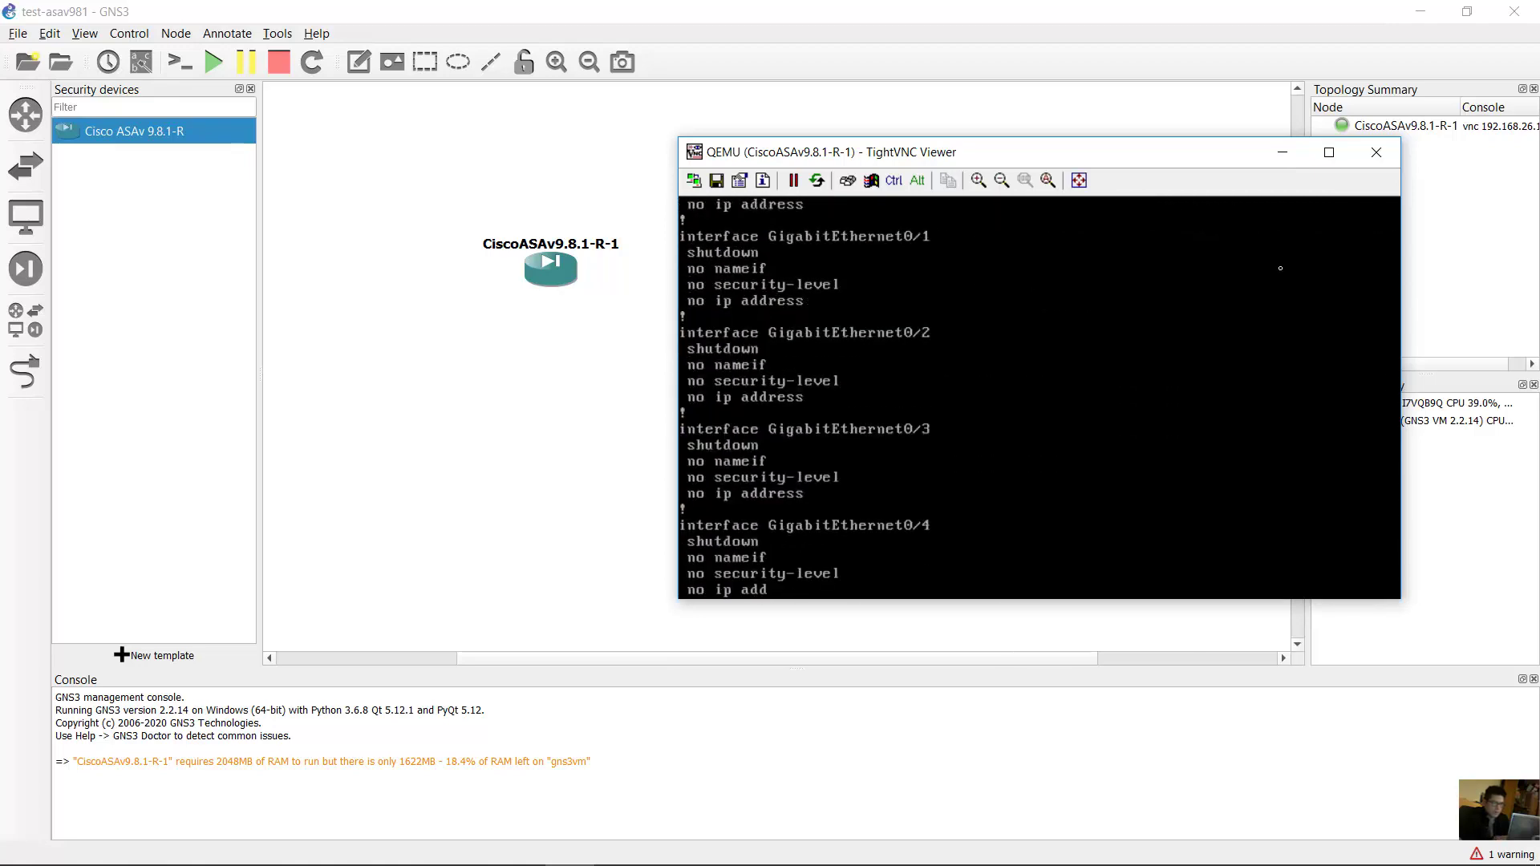
key(space)
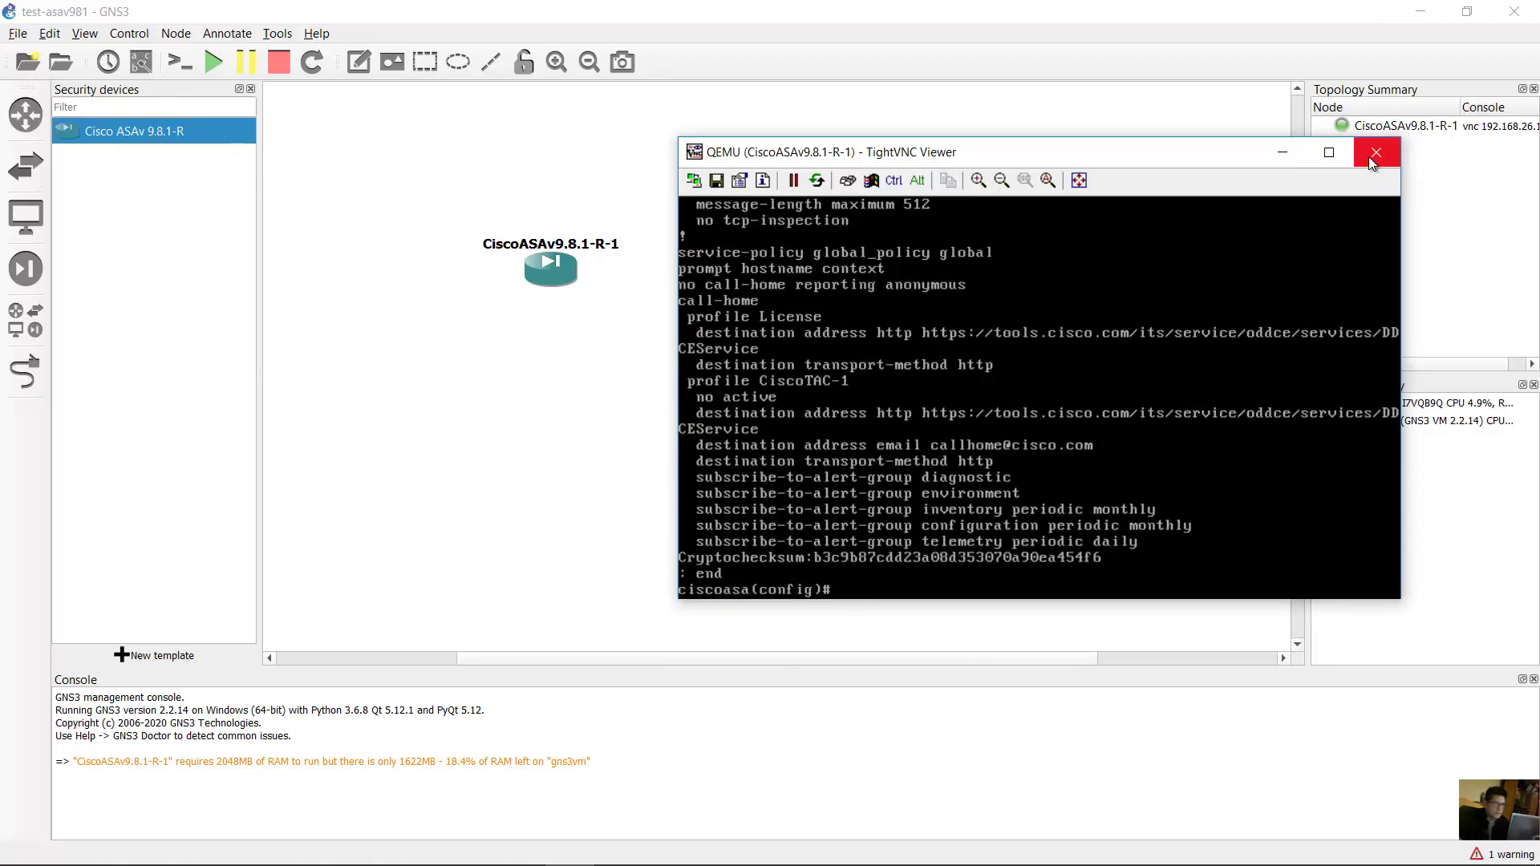
Close the VNC console and stop the running ASAv node.
click(1372, 159)
right_click(561, 272)
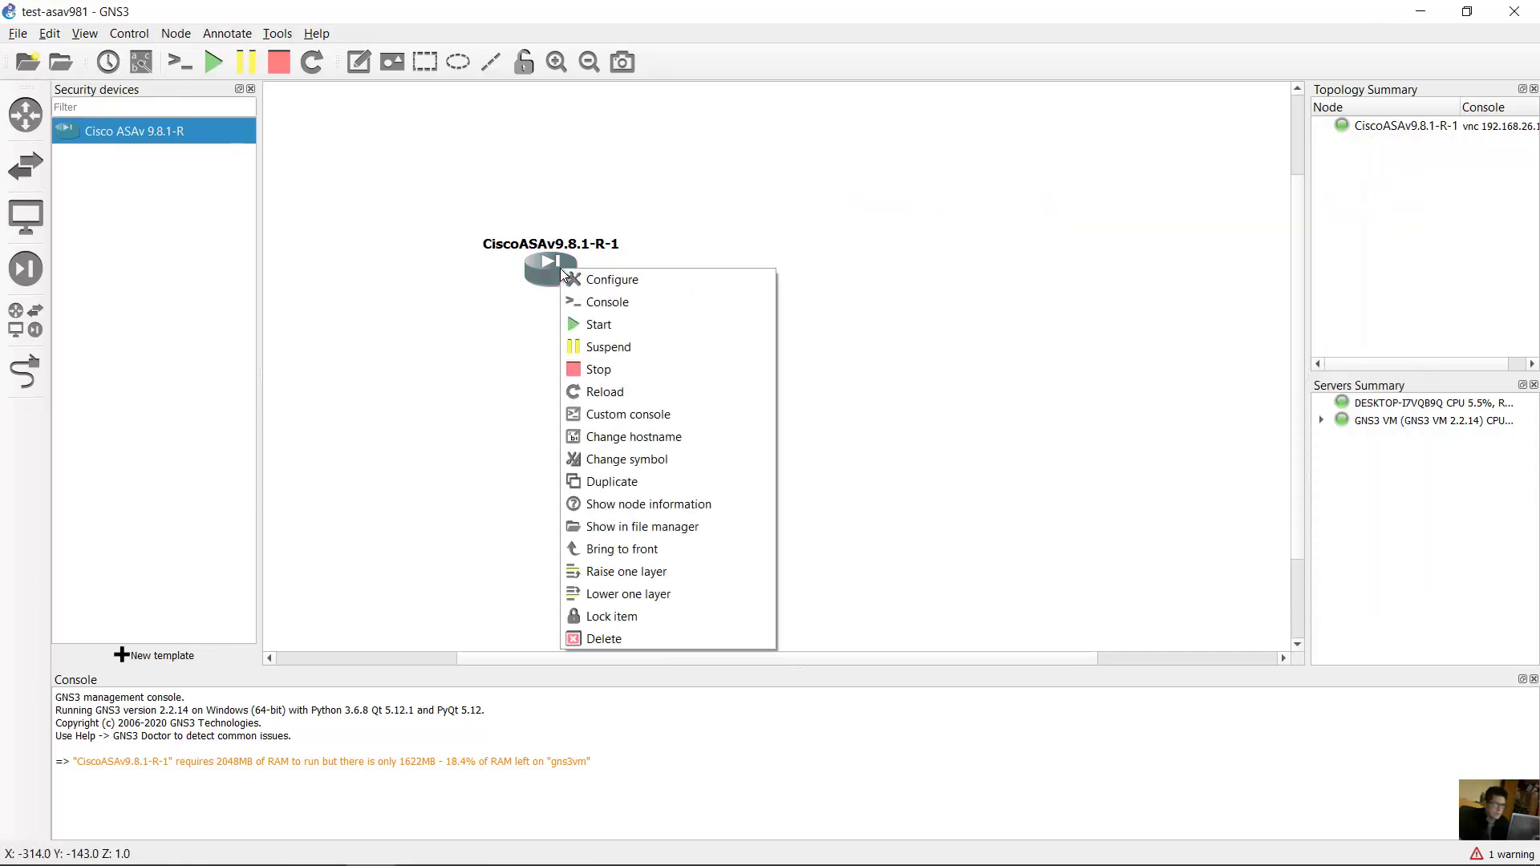
click(612, 385)
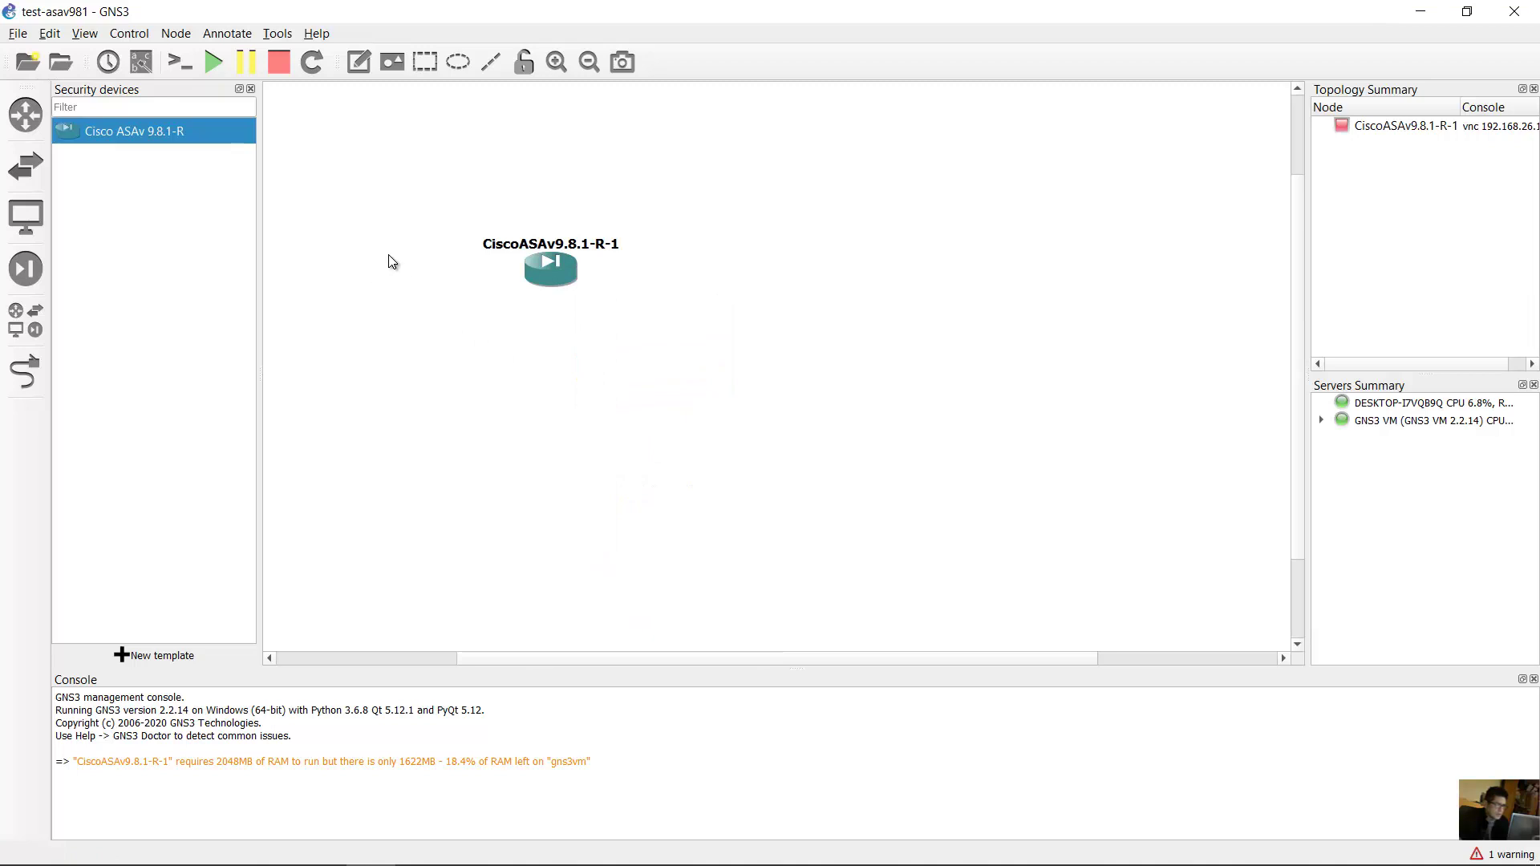
Start a new template installing the Cisco ASAv firewall appliance from the server onto the GNS3 VM.
click(160, 656)
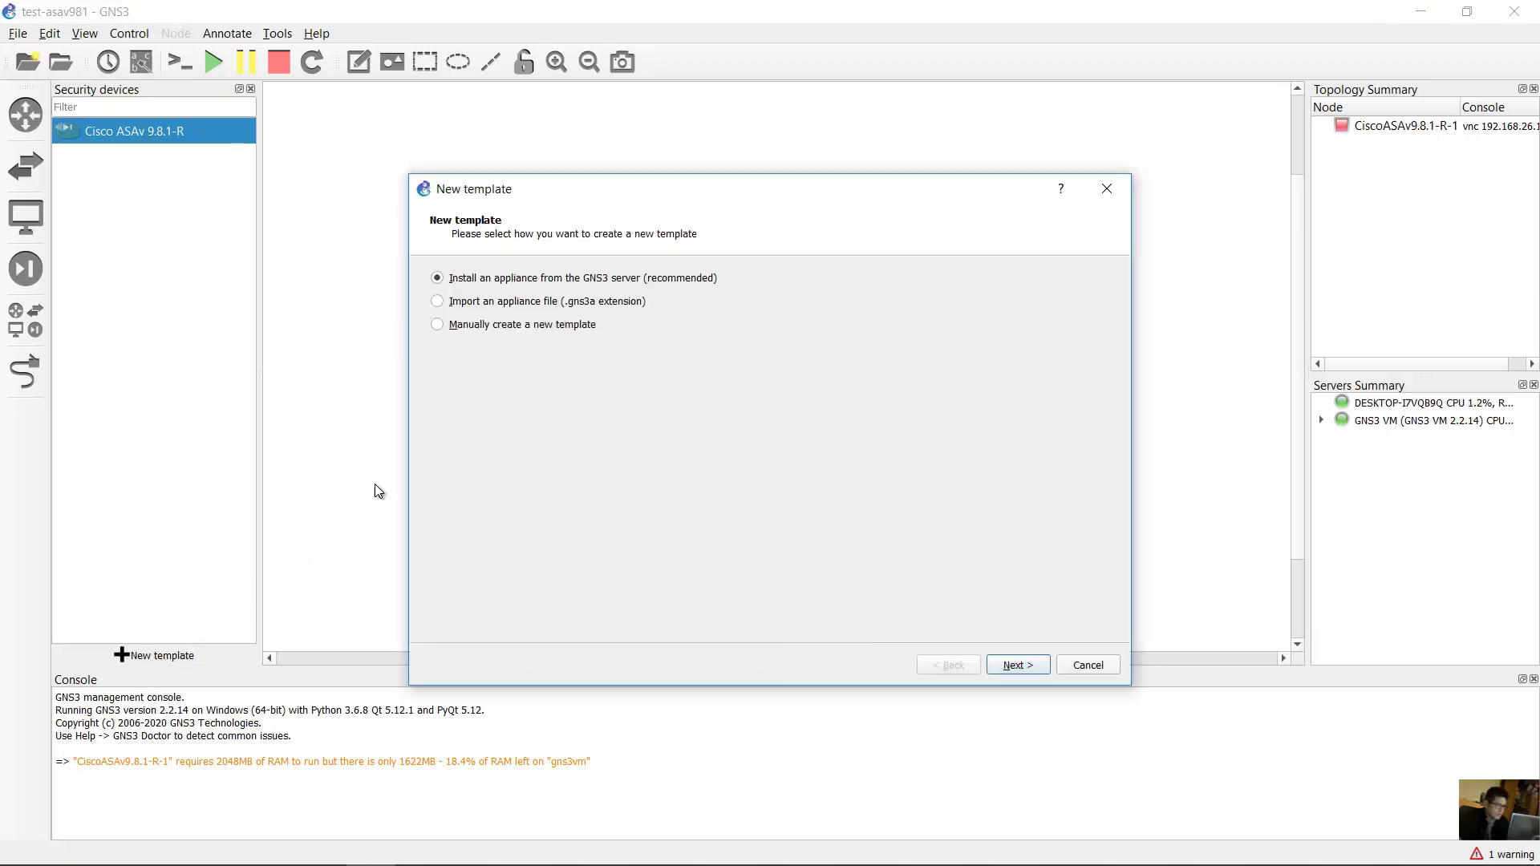
click(1037, 664)
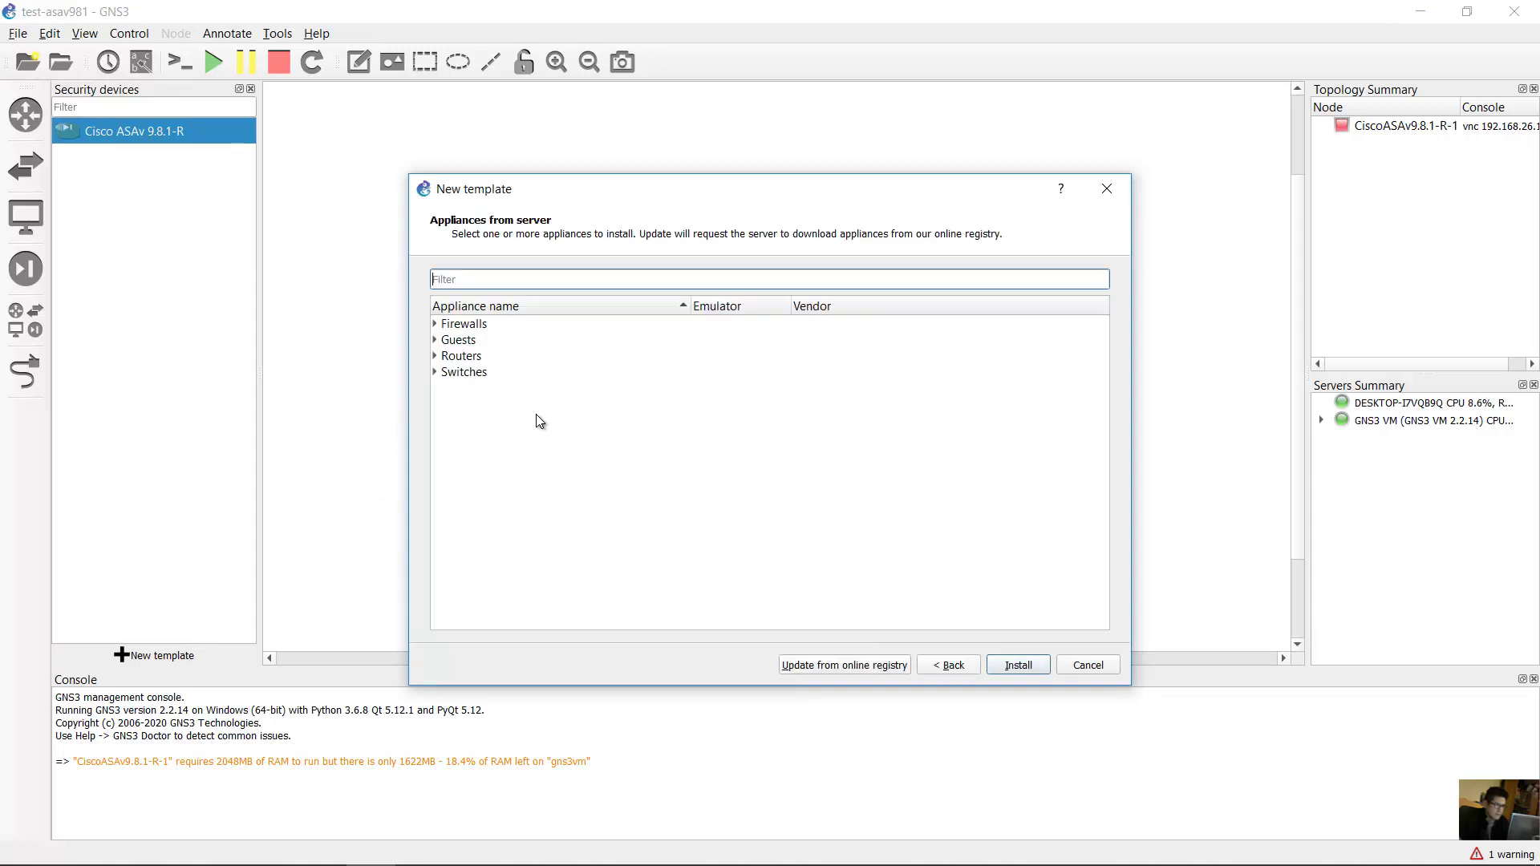
click(434, 323)
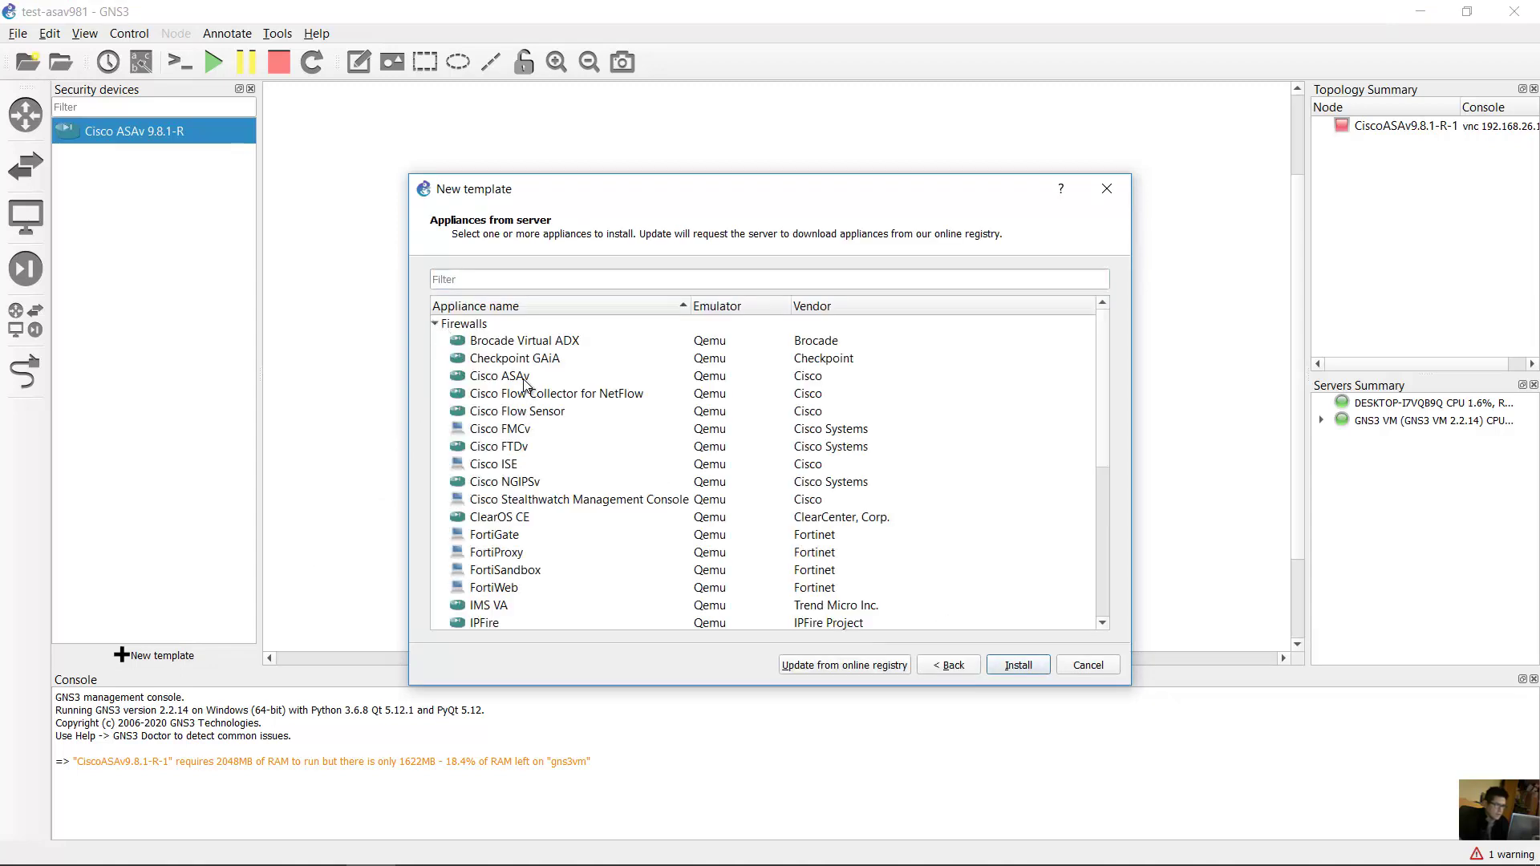
scroll(569, 529, down, 4)
scroll(569, 529, down, 2)
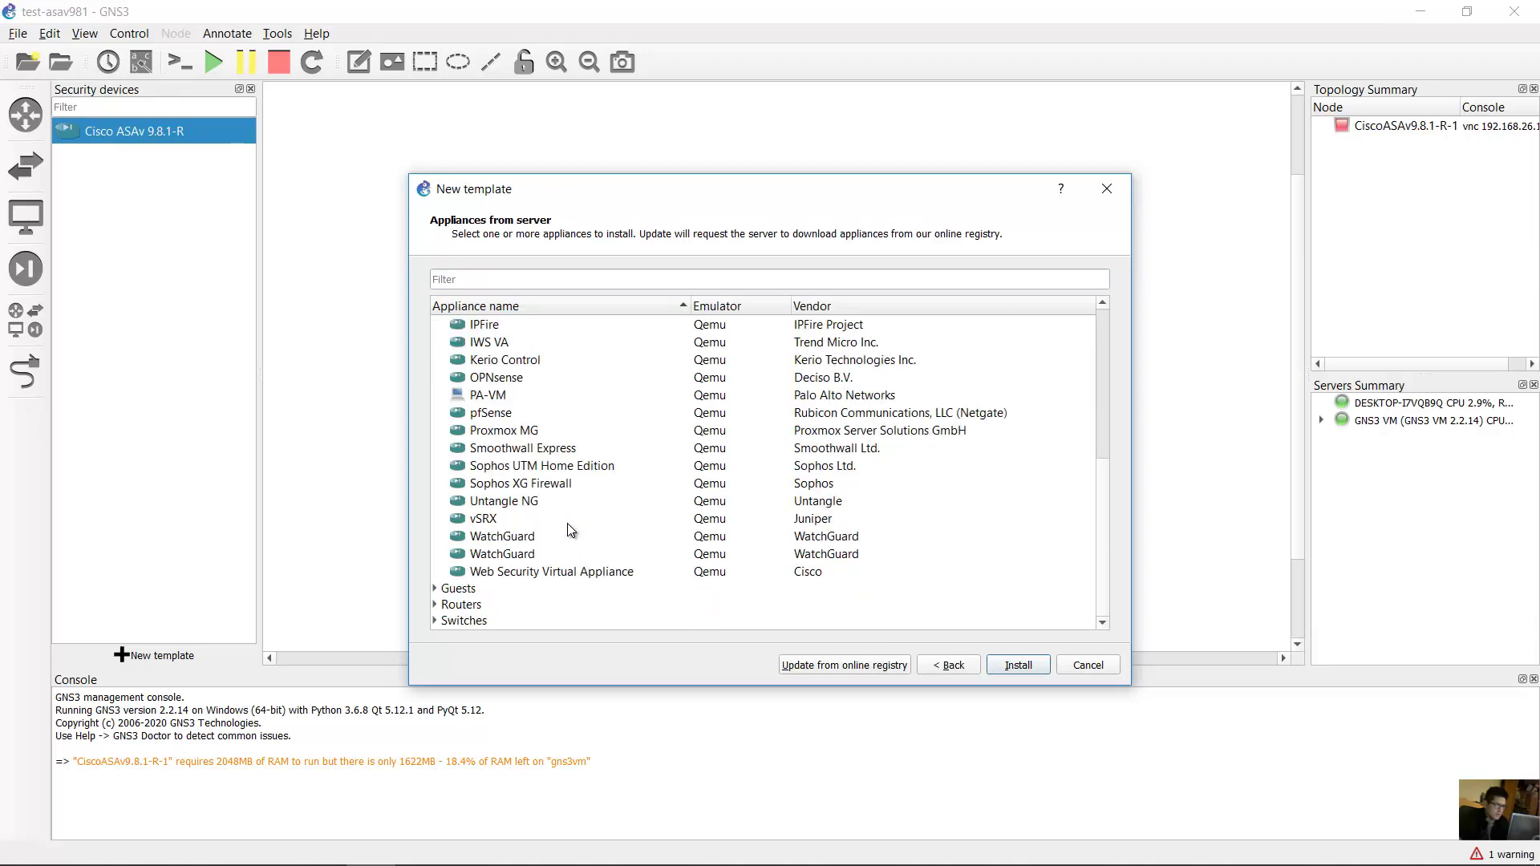
scroll(570, 529, up, 6)
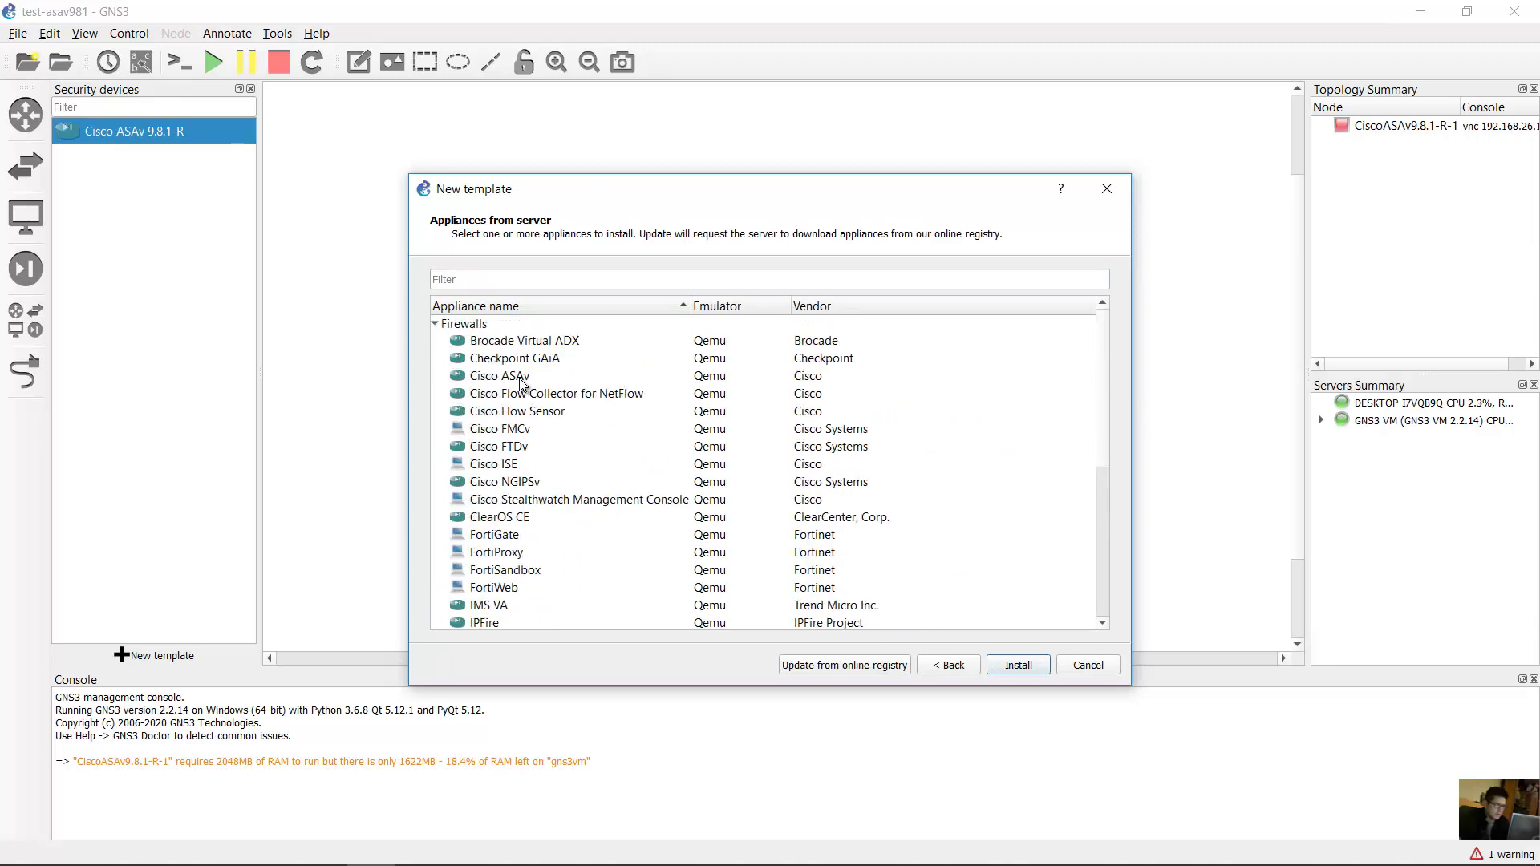
click(514, 376)
click(1017, 664)
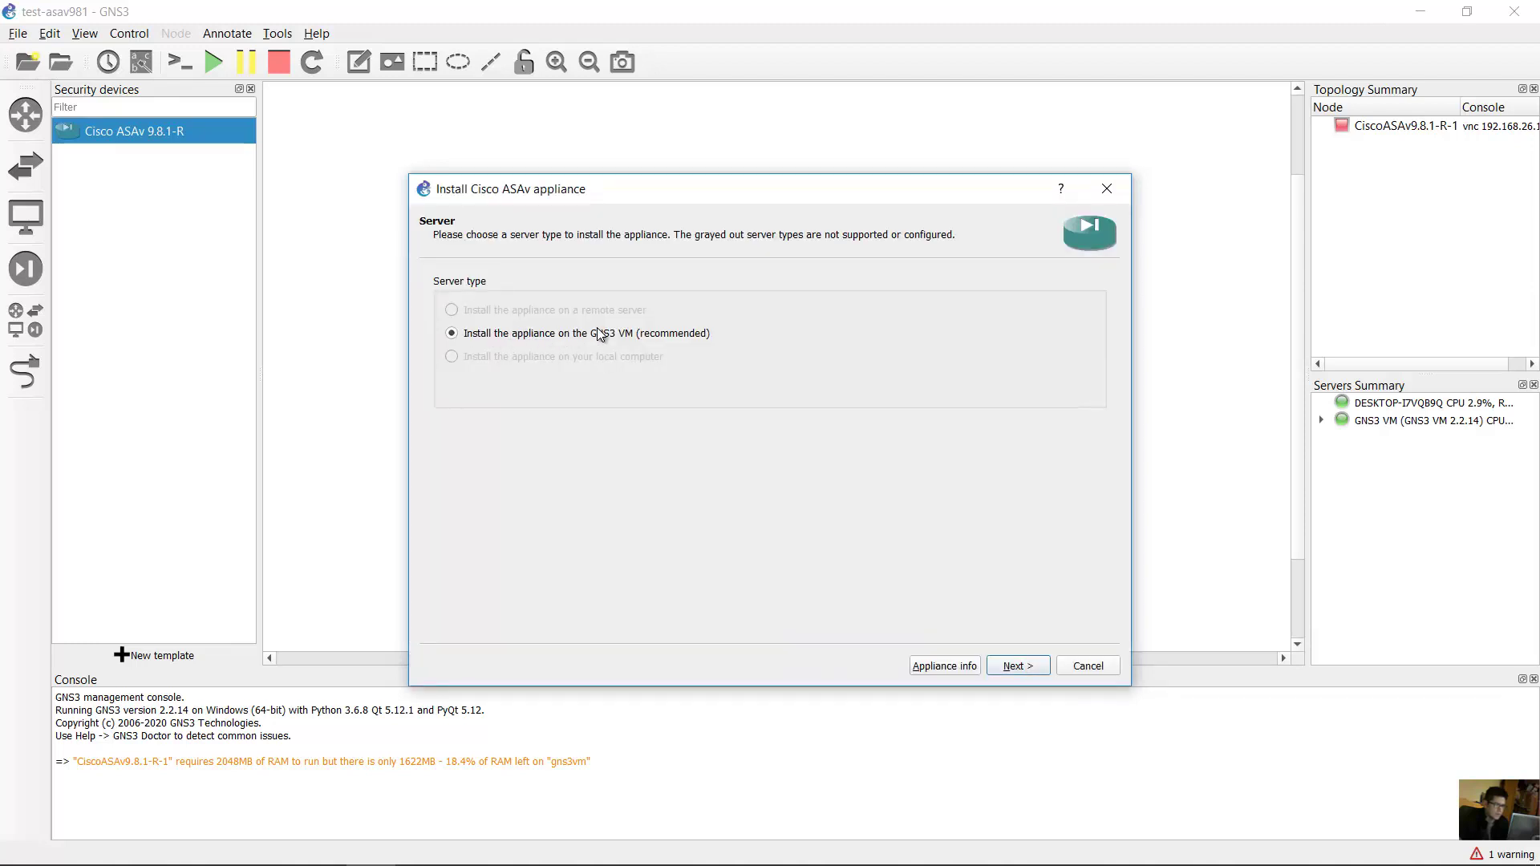
click(1017, 665)
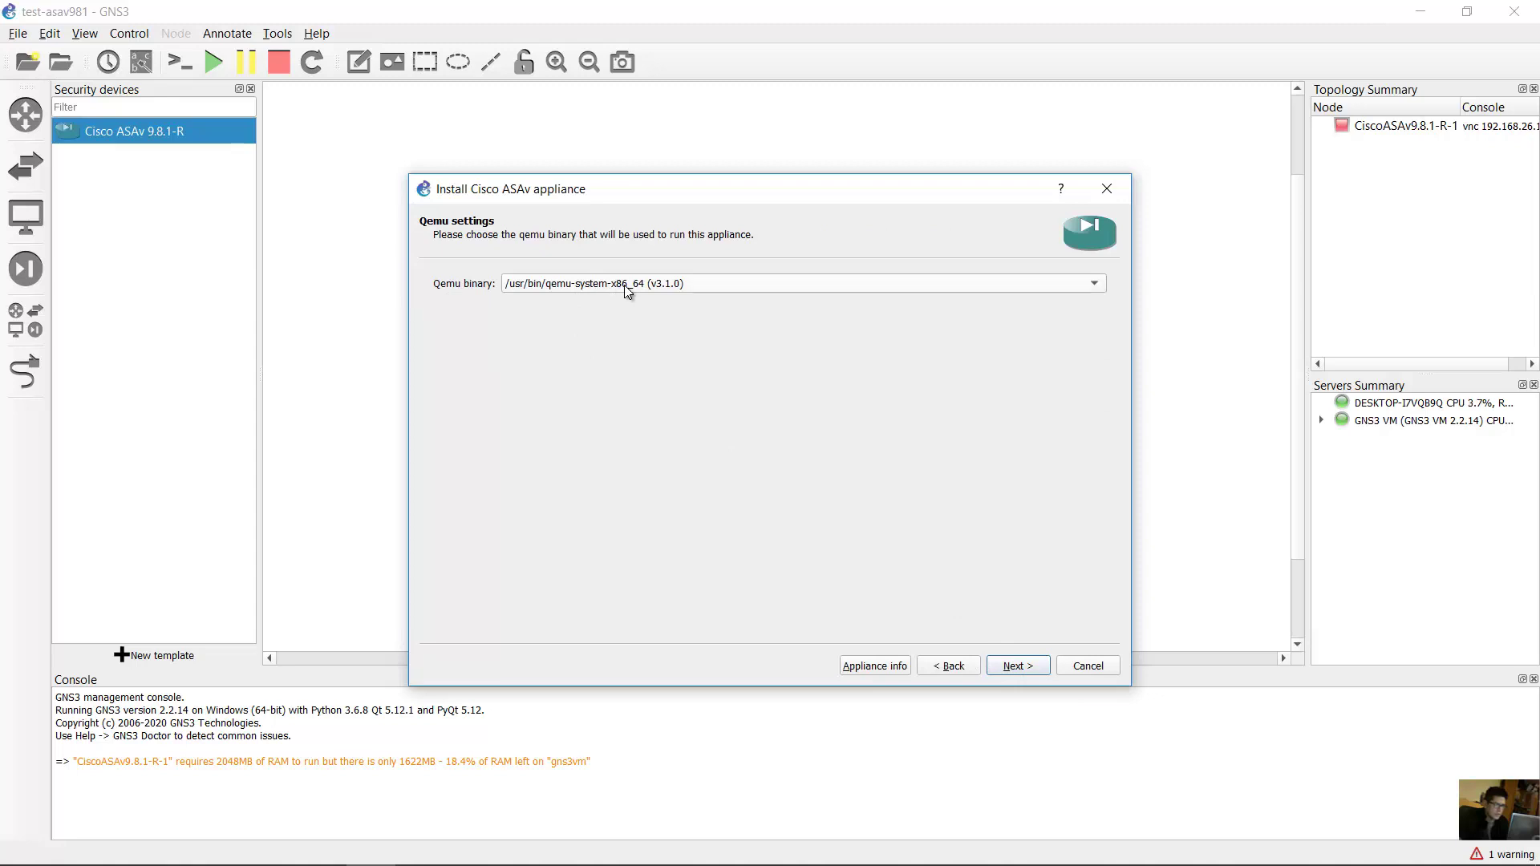
Select the ASAv version 9.7.1-4 entry and check its asav971-4.qcow2 file.
click(1036, 666)
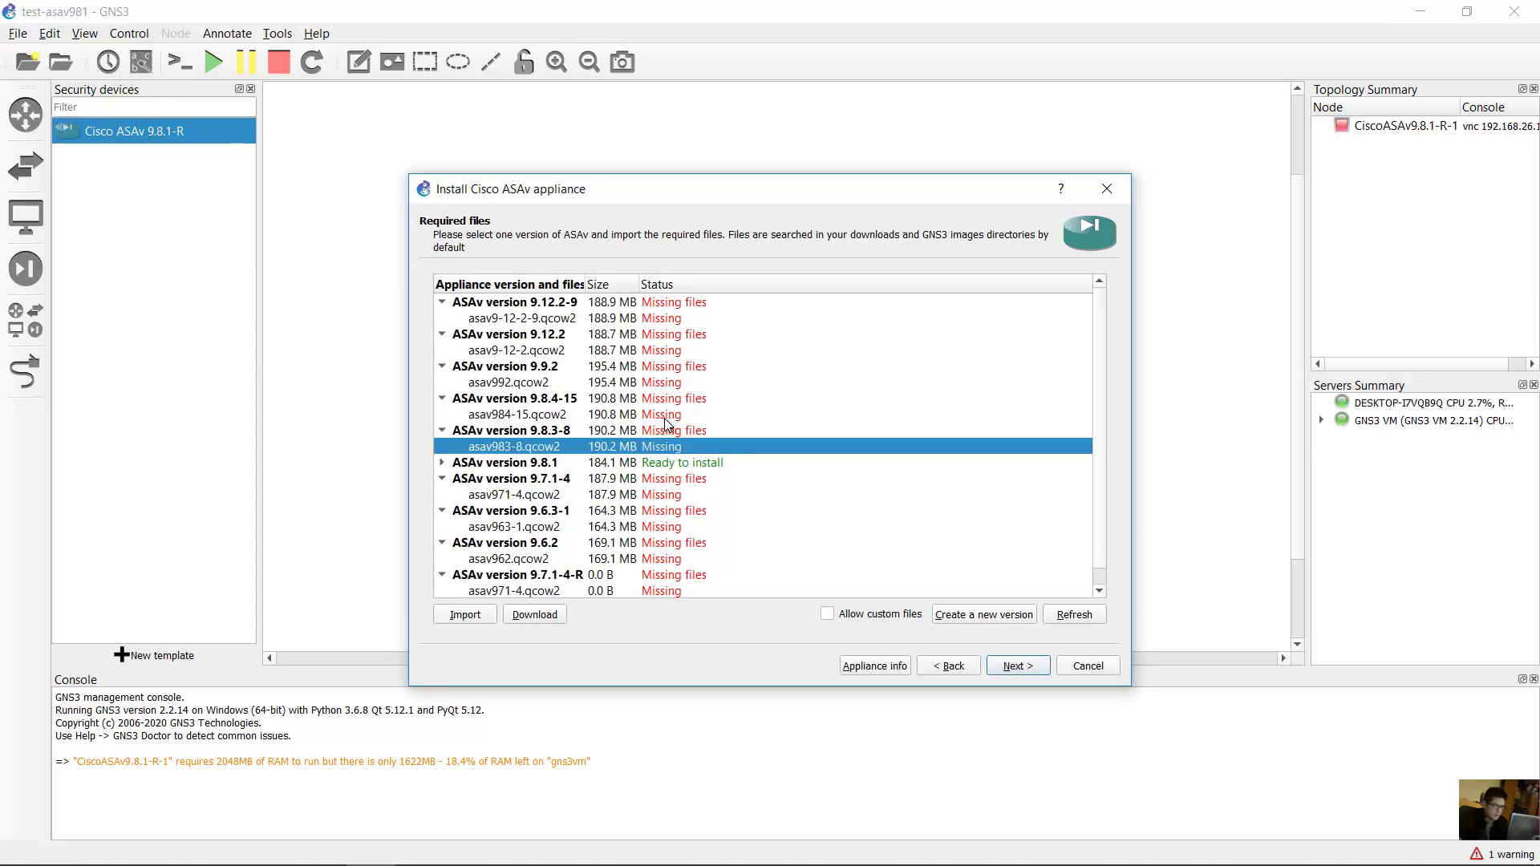
click(690, 382)
click(690, 318)
click(553, 480)
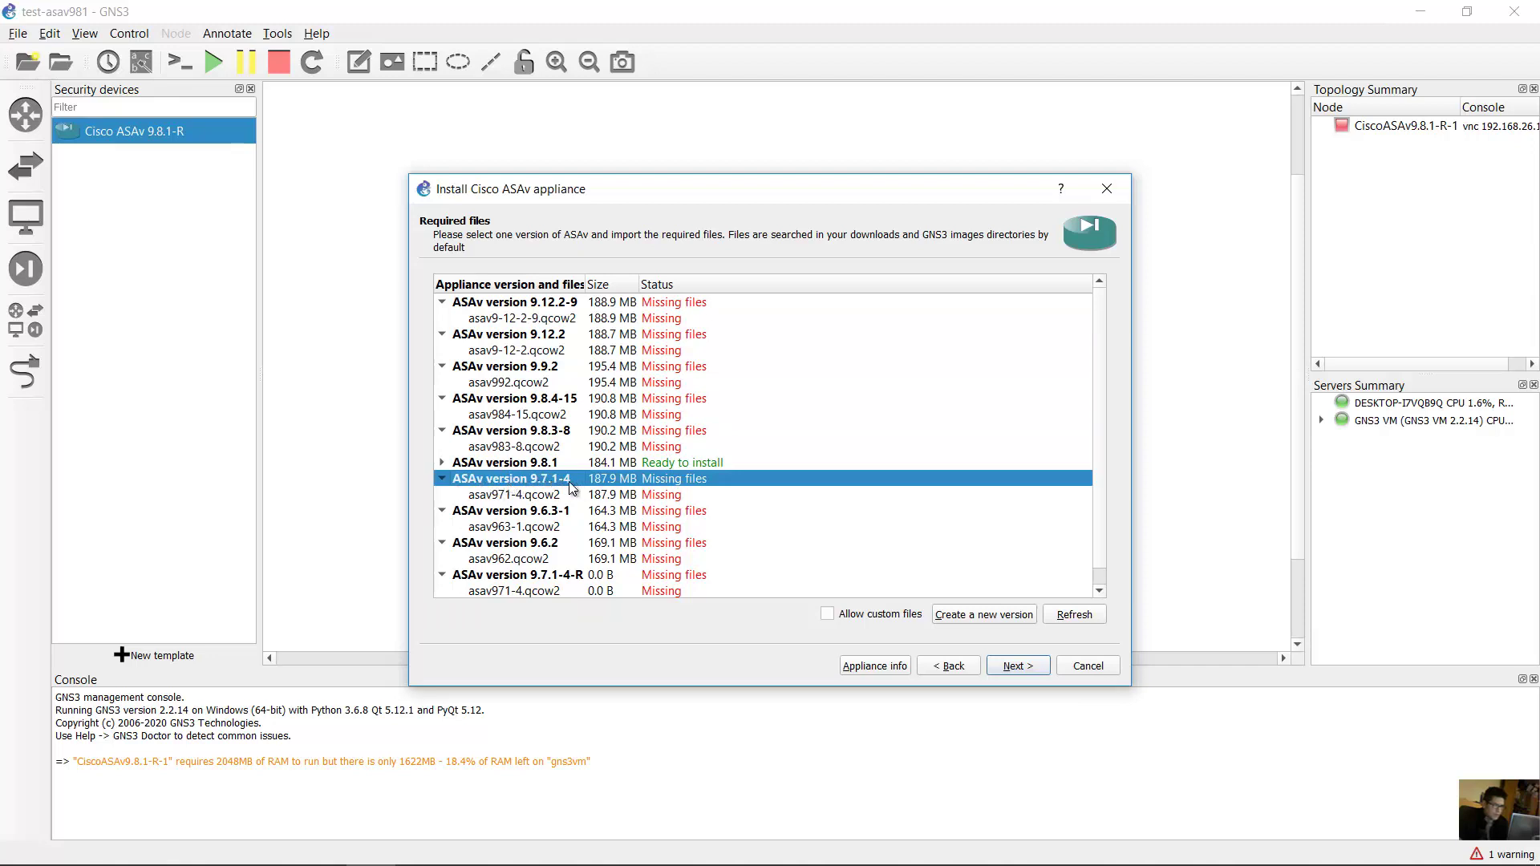
click(541, 495)
click(541, 483)
Create a new version based on 9.7.1-4, named 9.7.1-R.
click(988, 616)
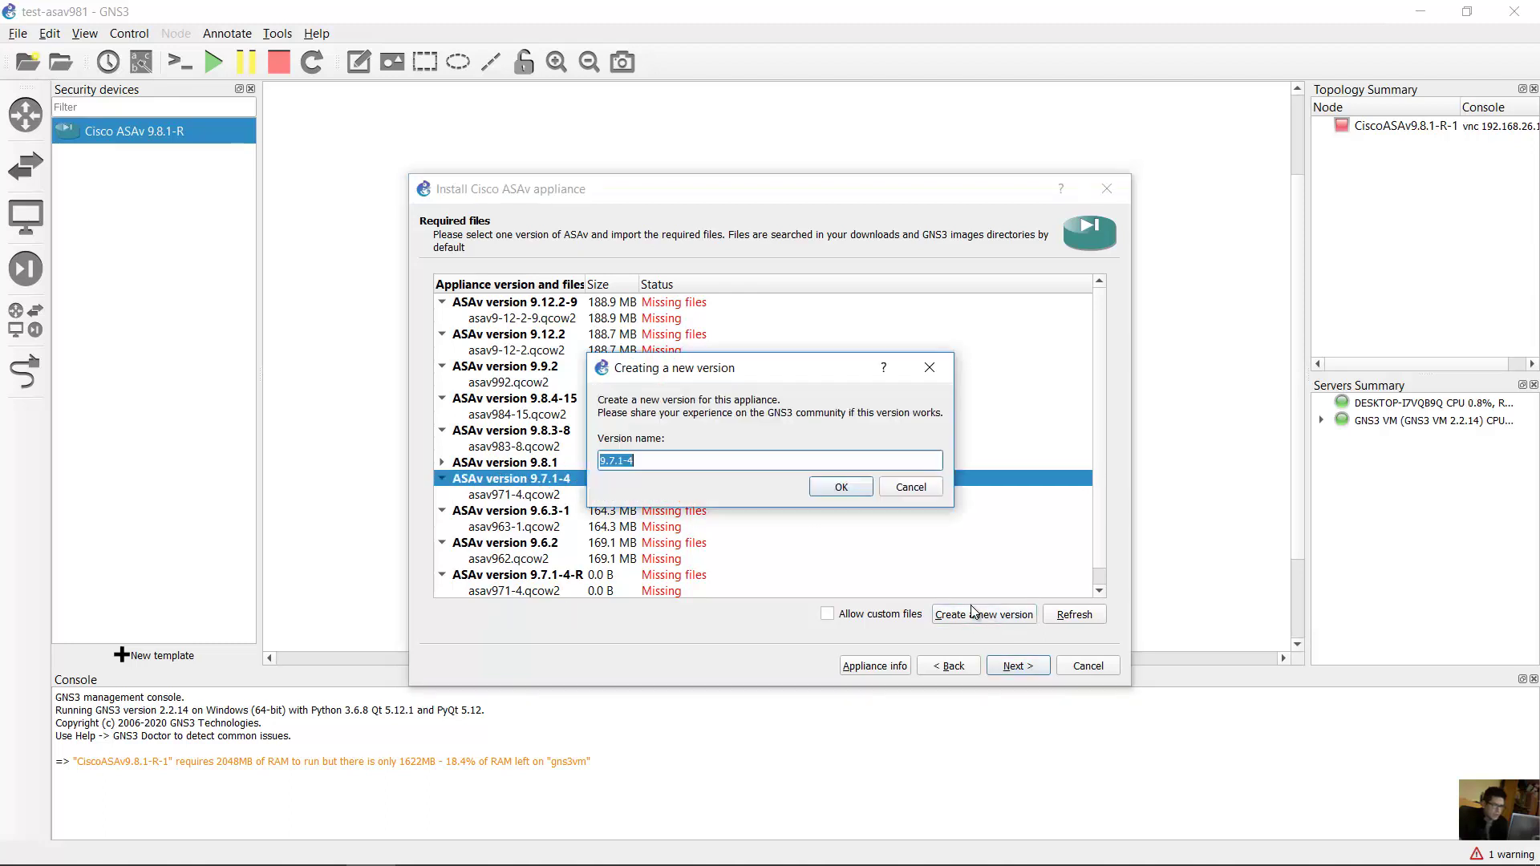
click(681, 464)
text(-R)
triple_click(628, 461)
click(652, 457)
drag(603, 473, 644, 465)
click(664, 465)
click(834, 487)
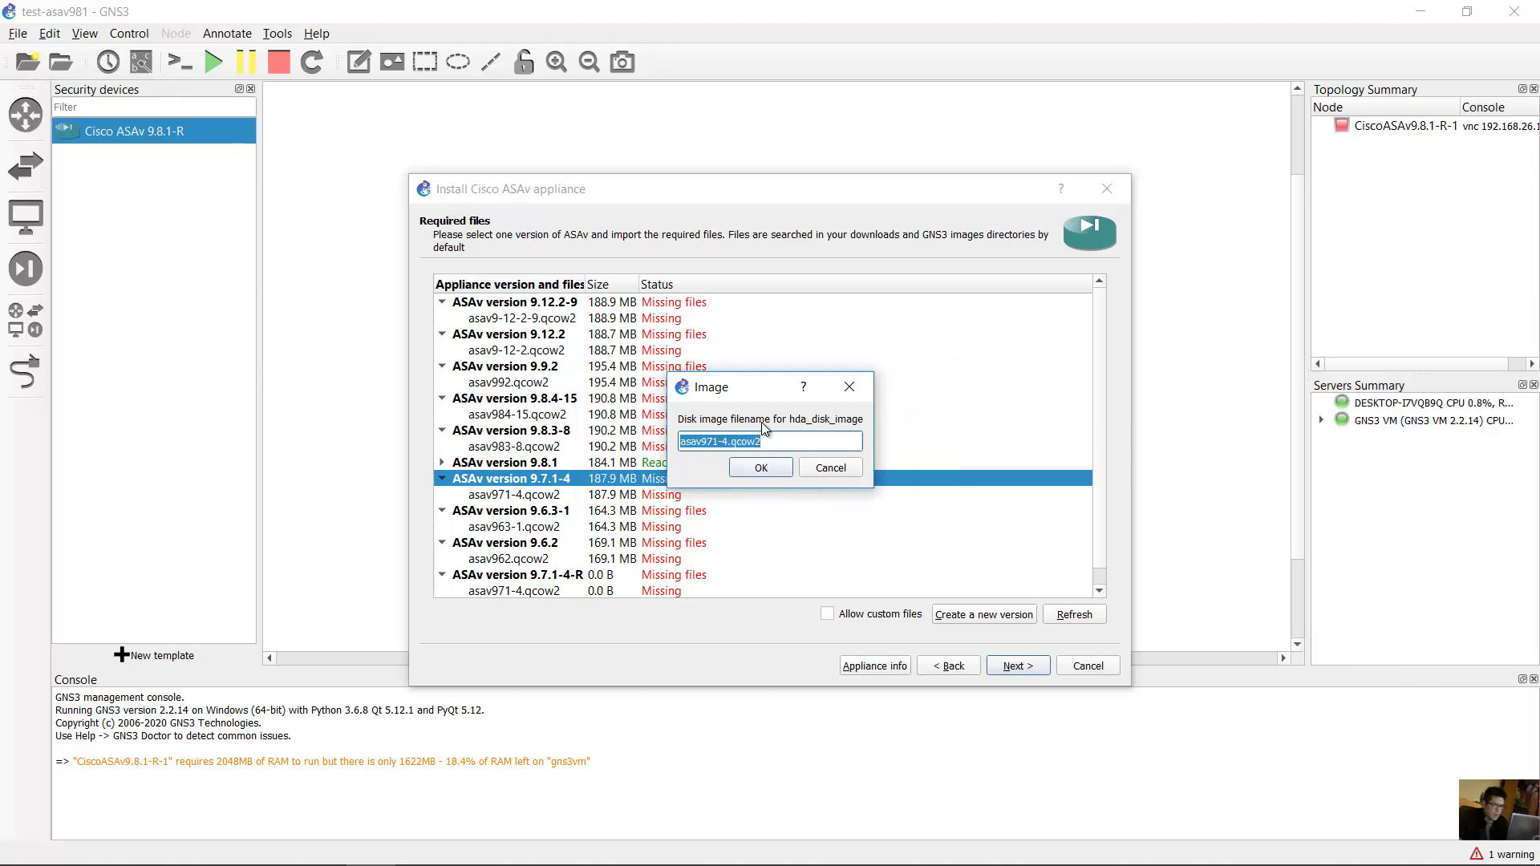
Set the 9.7.1-R disk image to asav971.qcow2 and expand the version to select it.
click(760, 443)
key(BackSpace)
key(BackSpace)
click(760, 468)
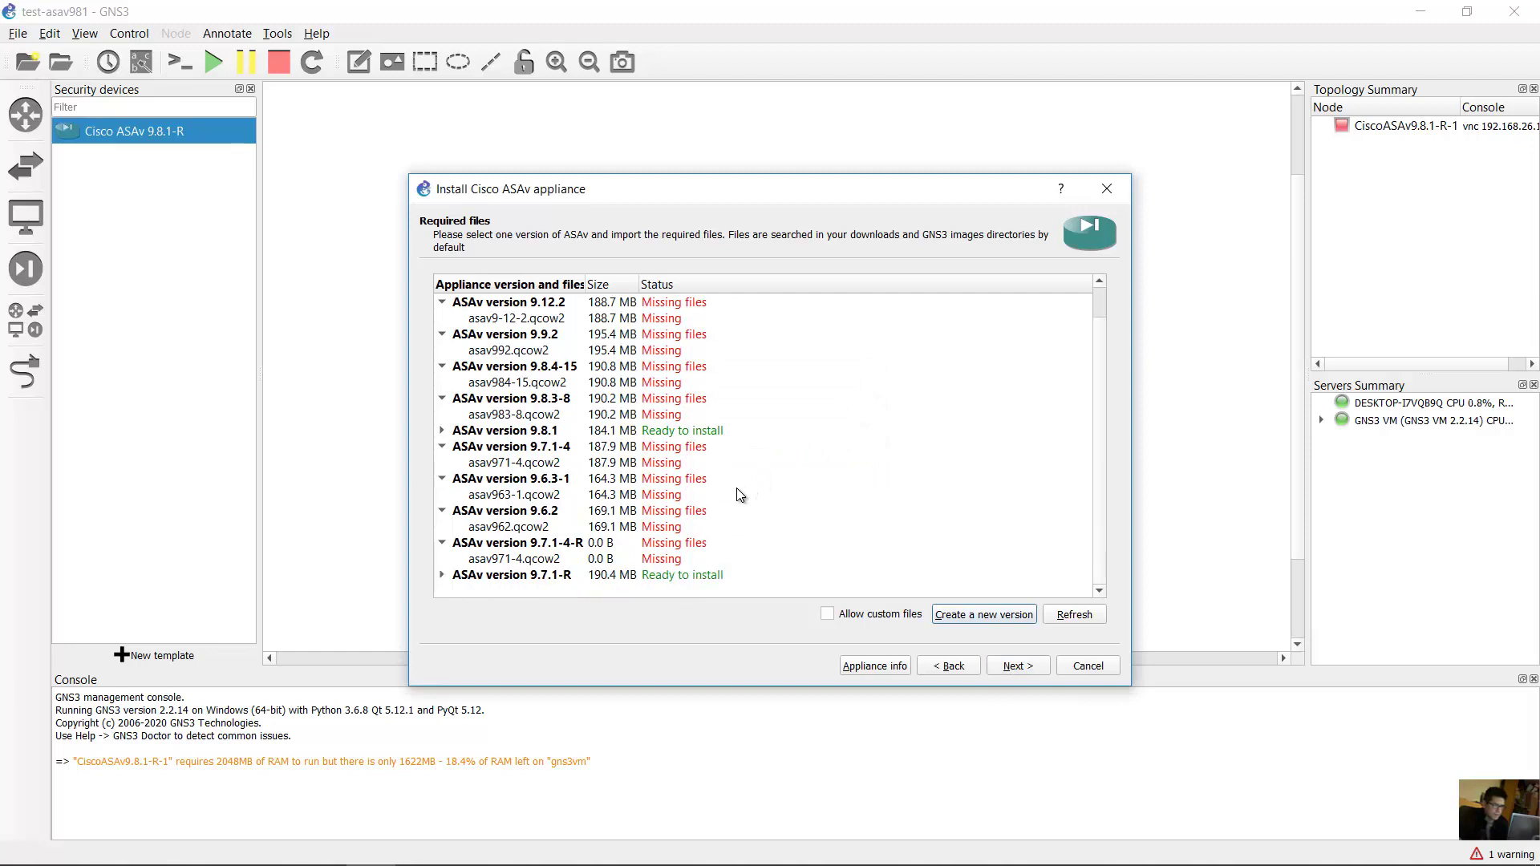
click(548, 574)
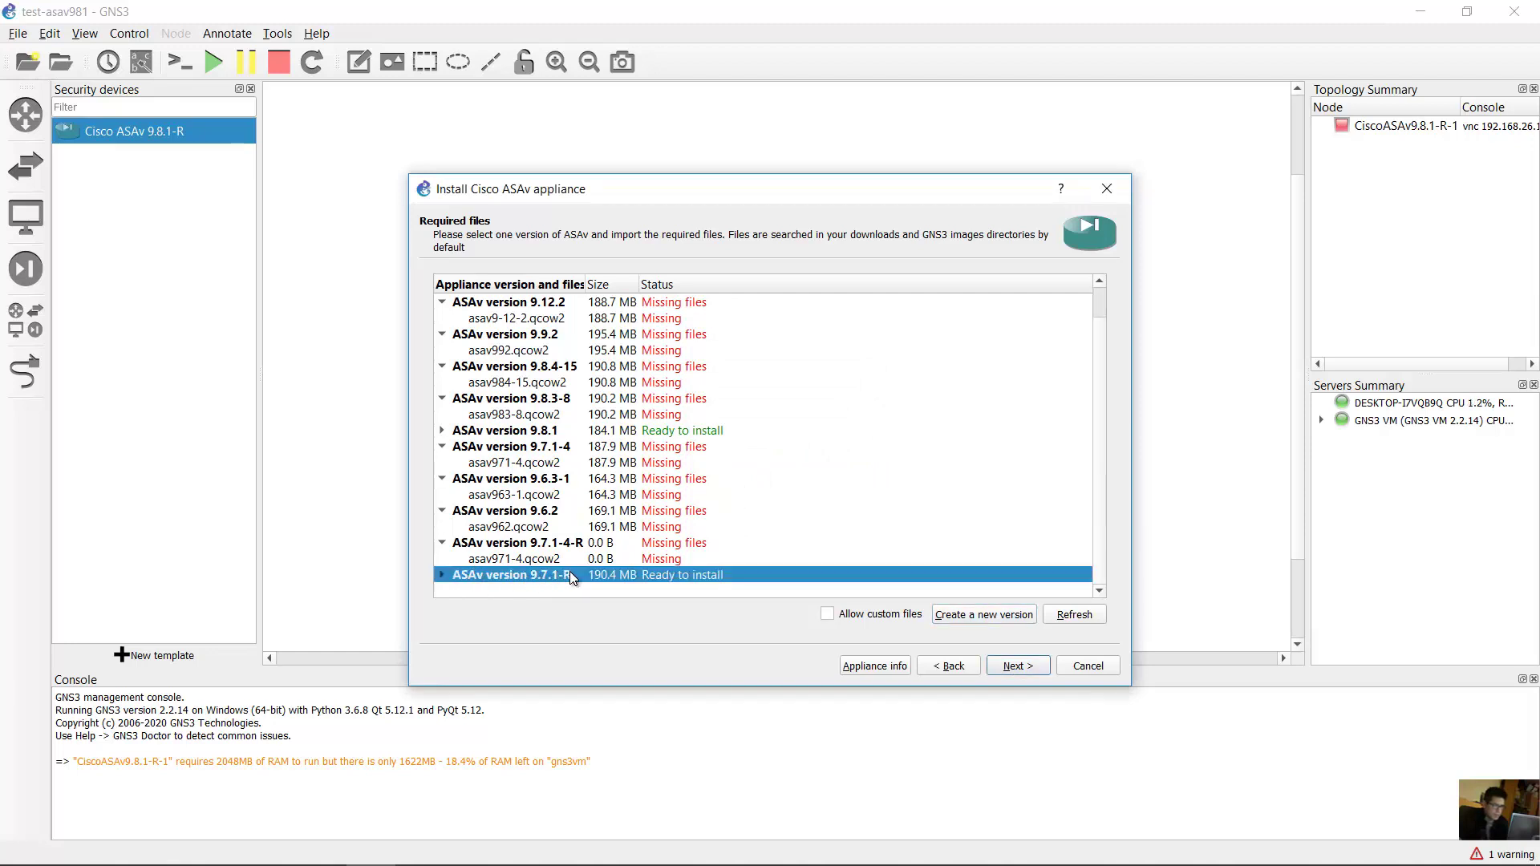
click(443, 574)
scroll(562, 574, down, 1)
click(565, 574)
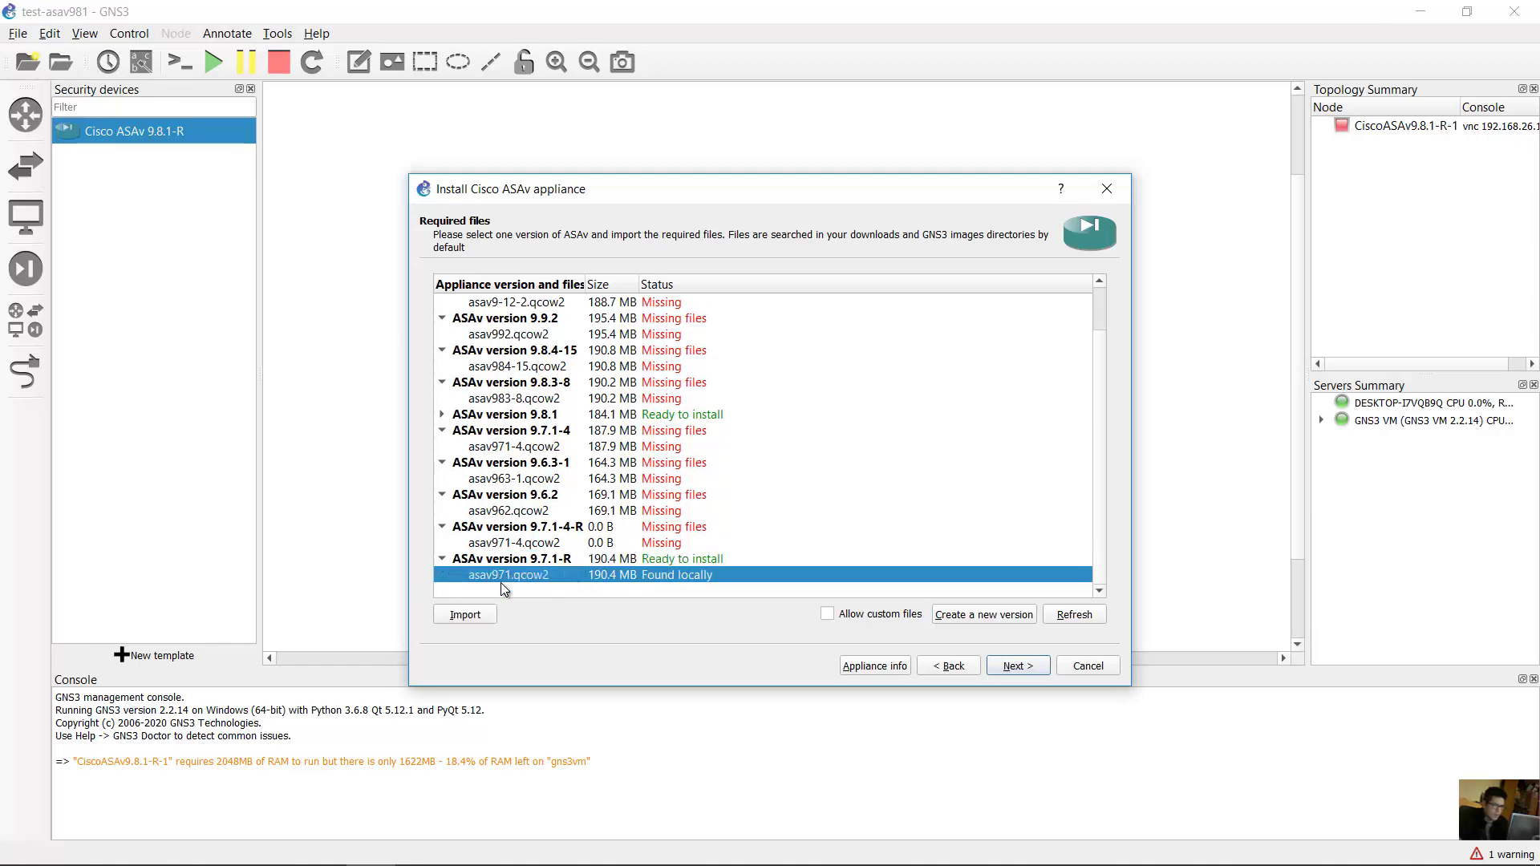
Import asav971.qcow2 from tmp > asav971.qcow2 (1) > asav971 folder.
click(468, 615)
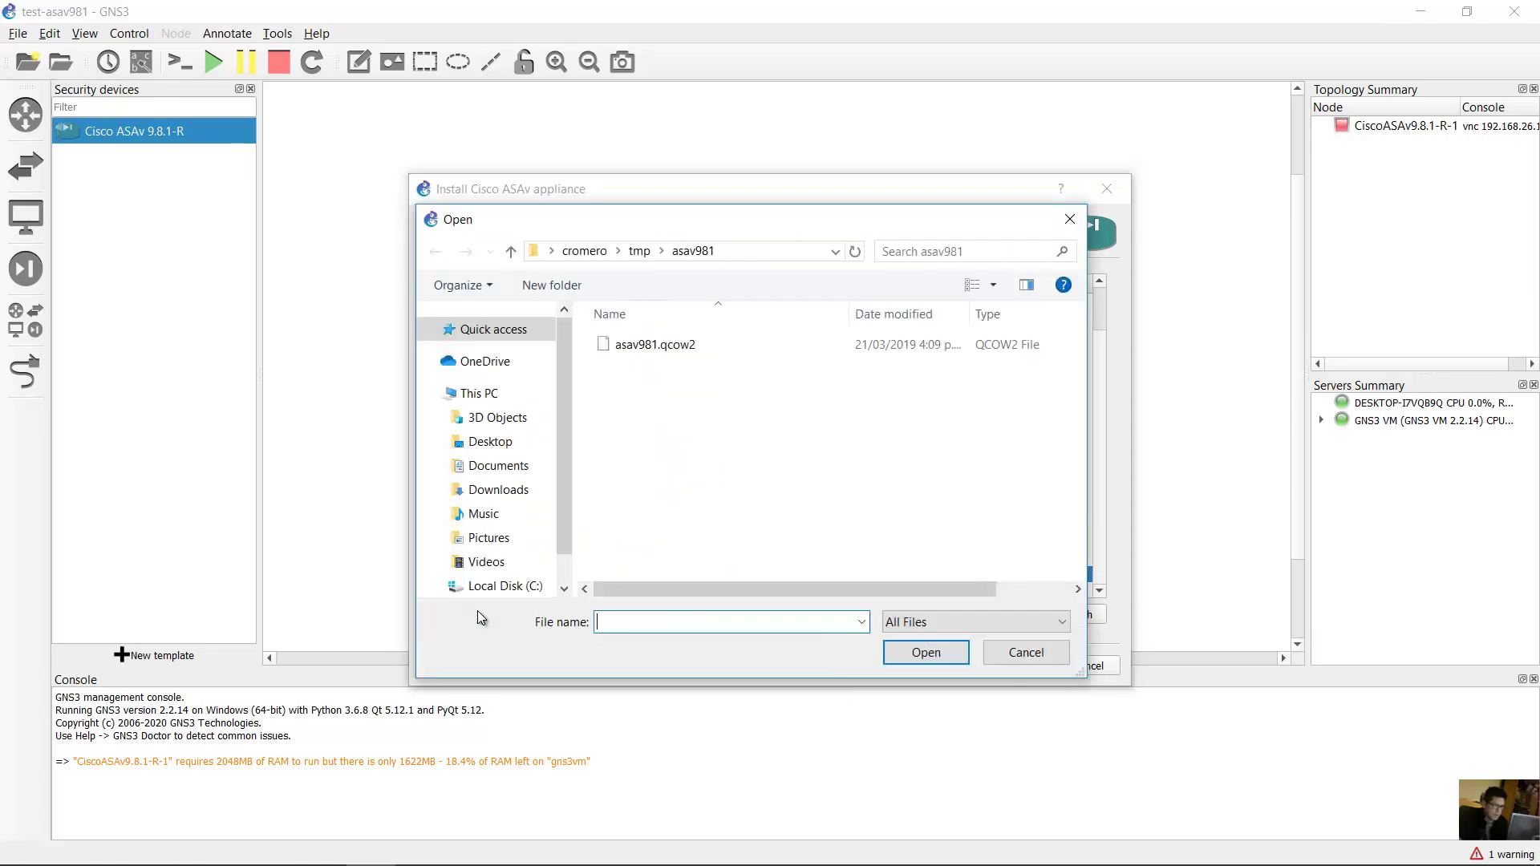
click(639, 251)
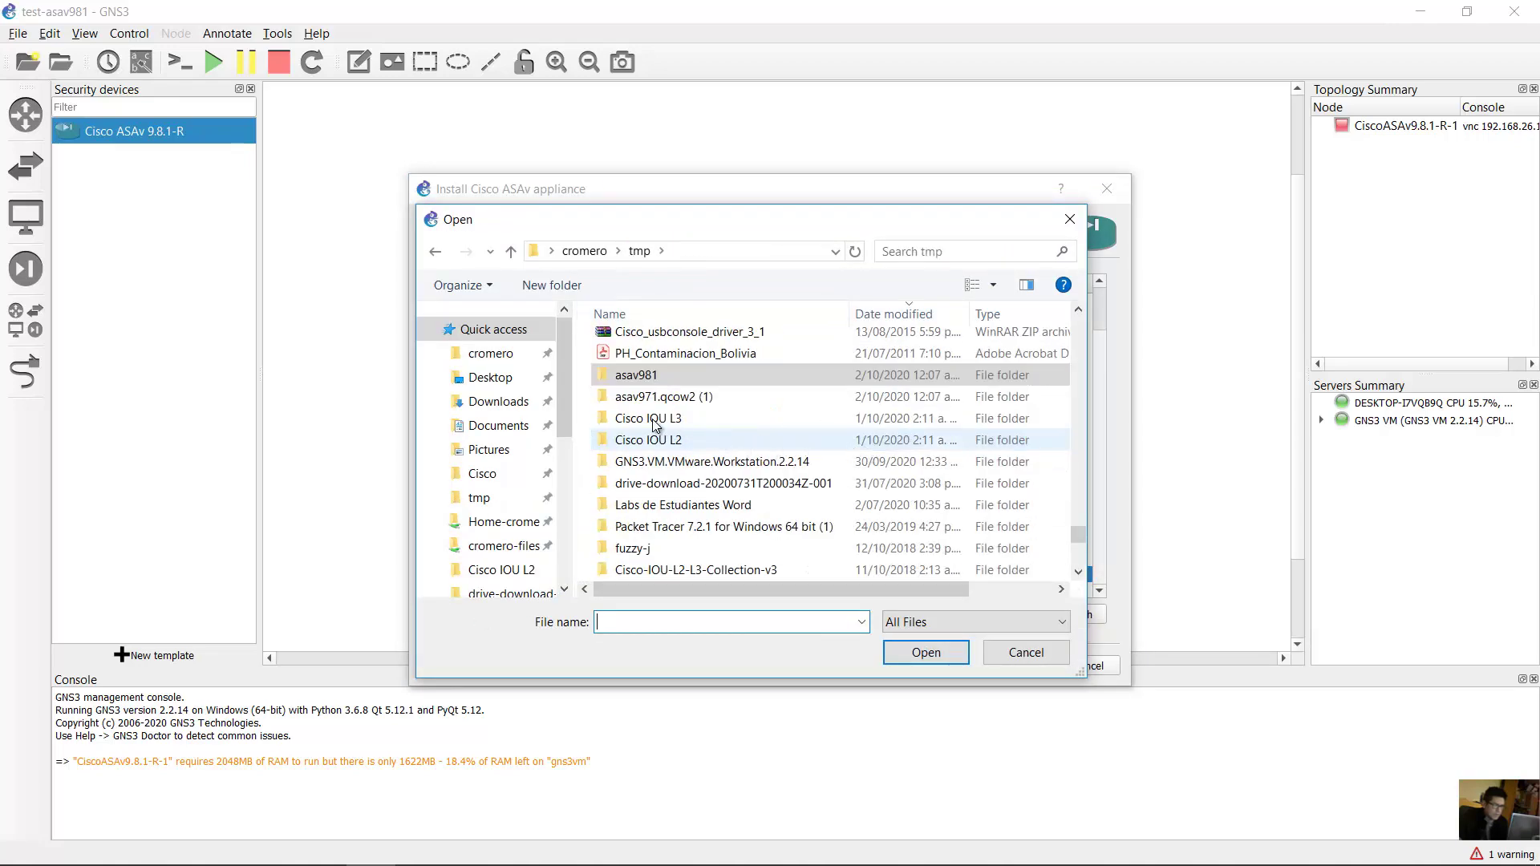
click(641, 398)
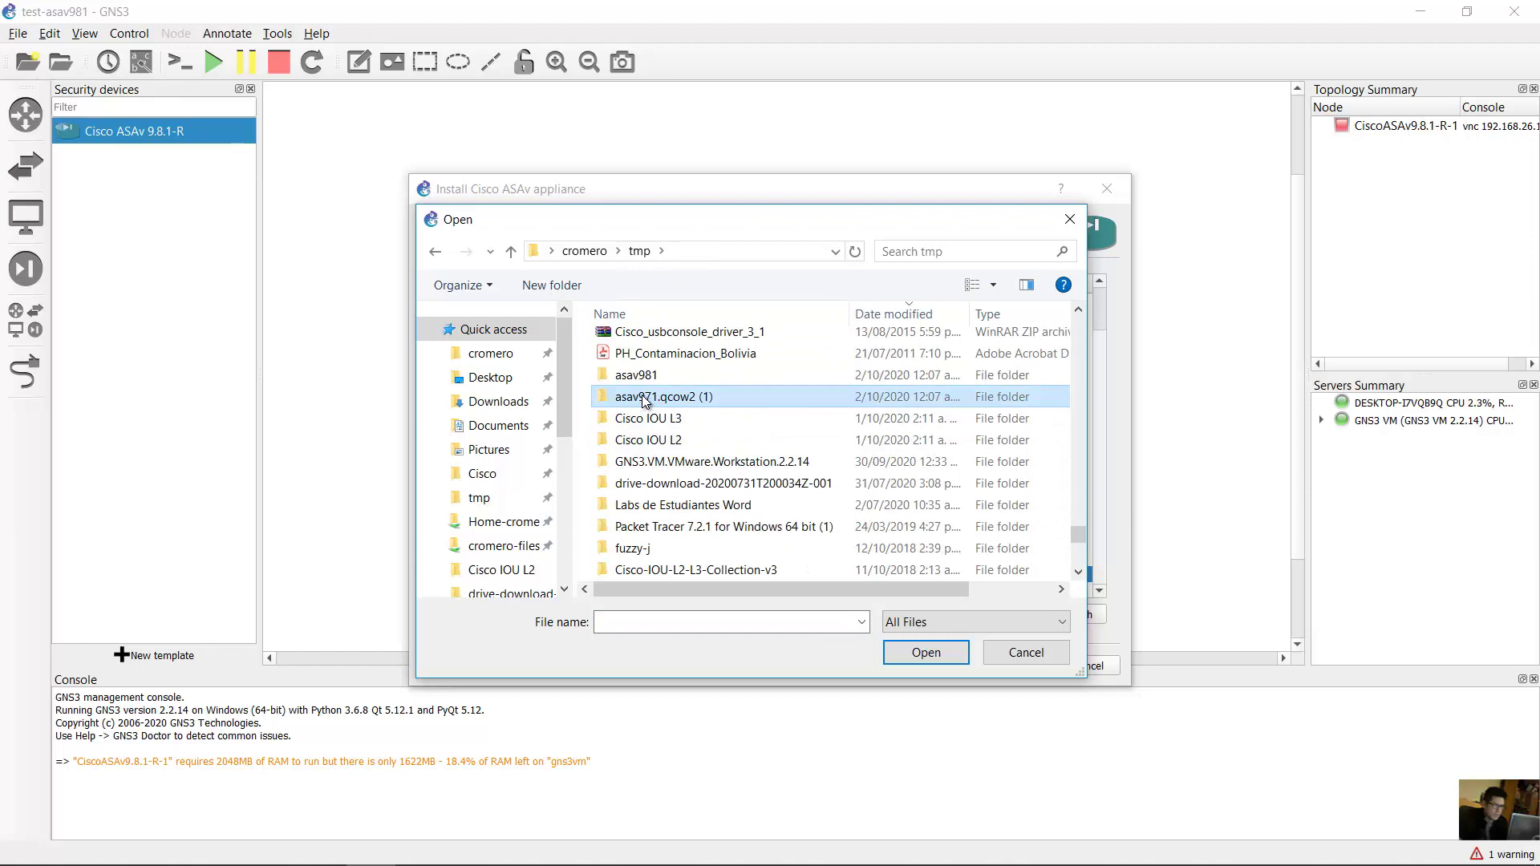
double_click(642, 397)
double_click(630, 347)
double_click(630, 347)
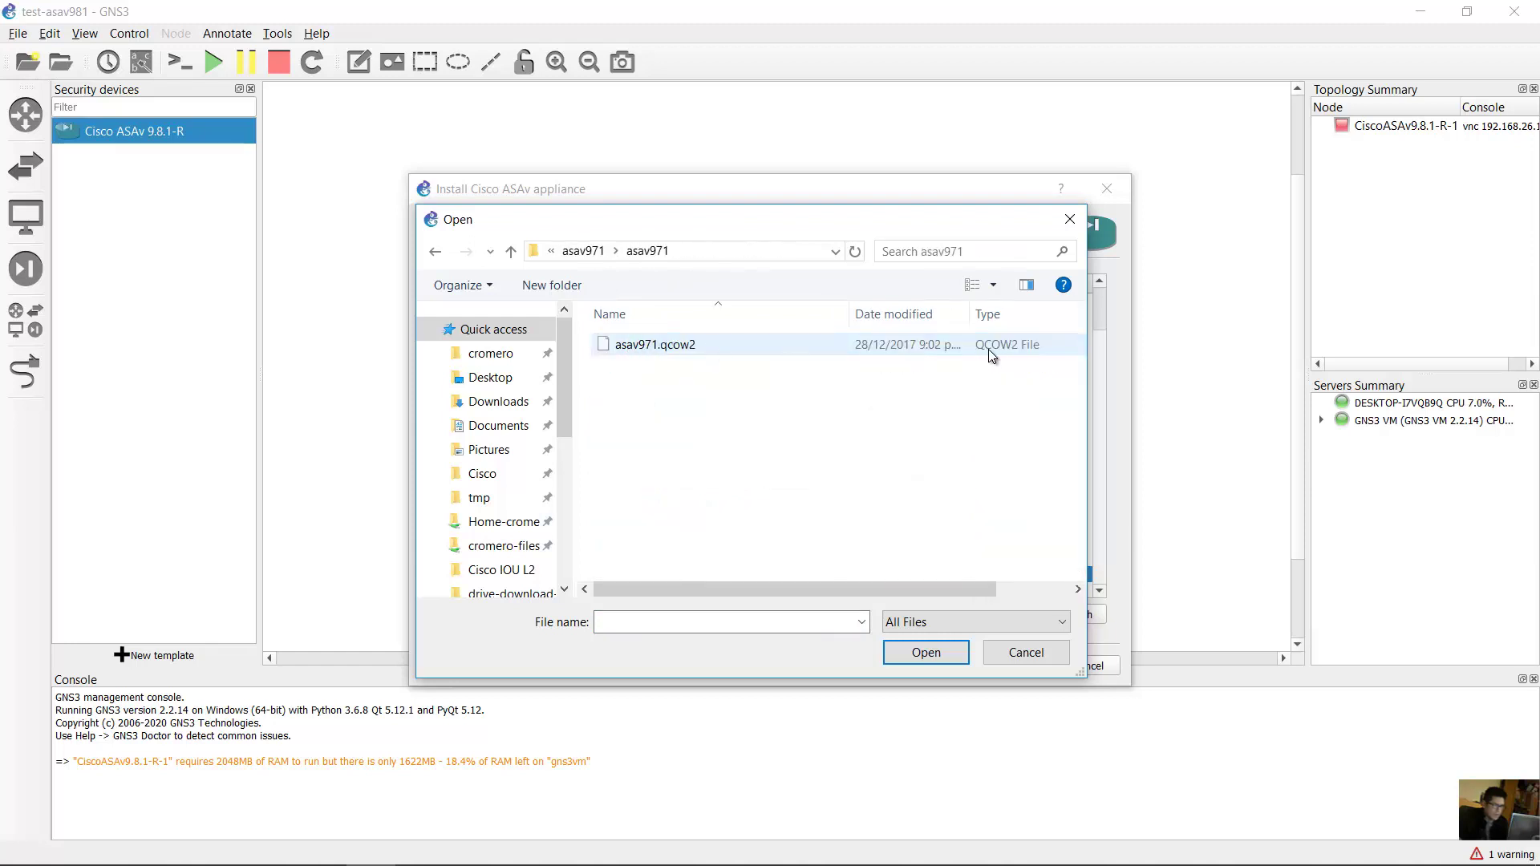
click(654, 352)
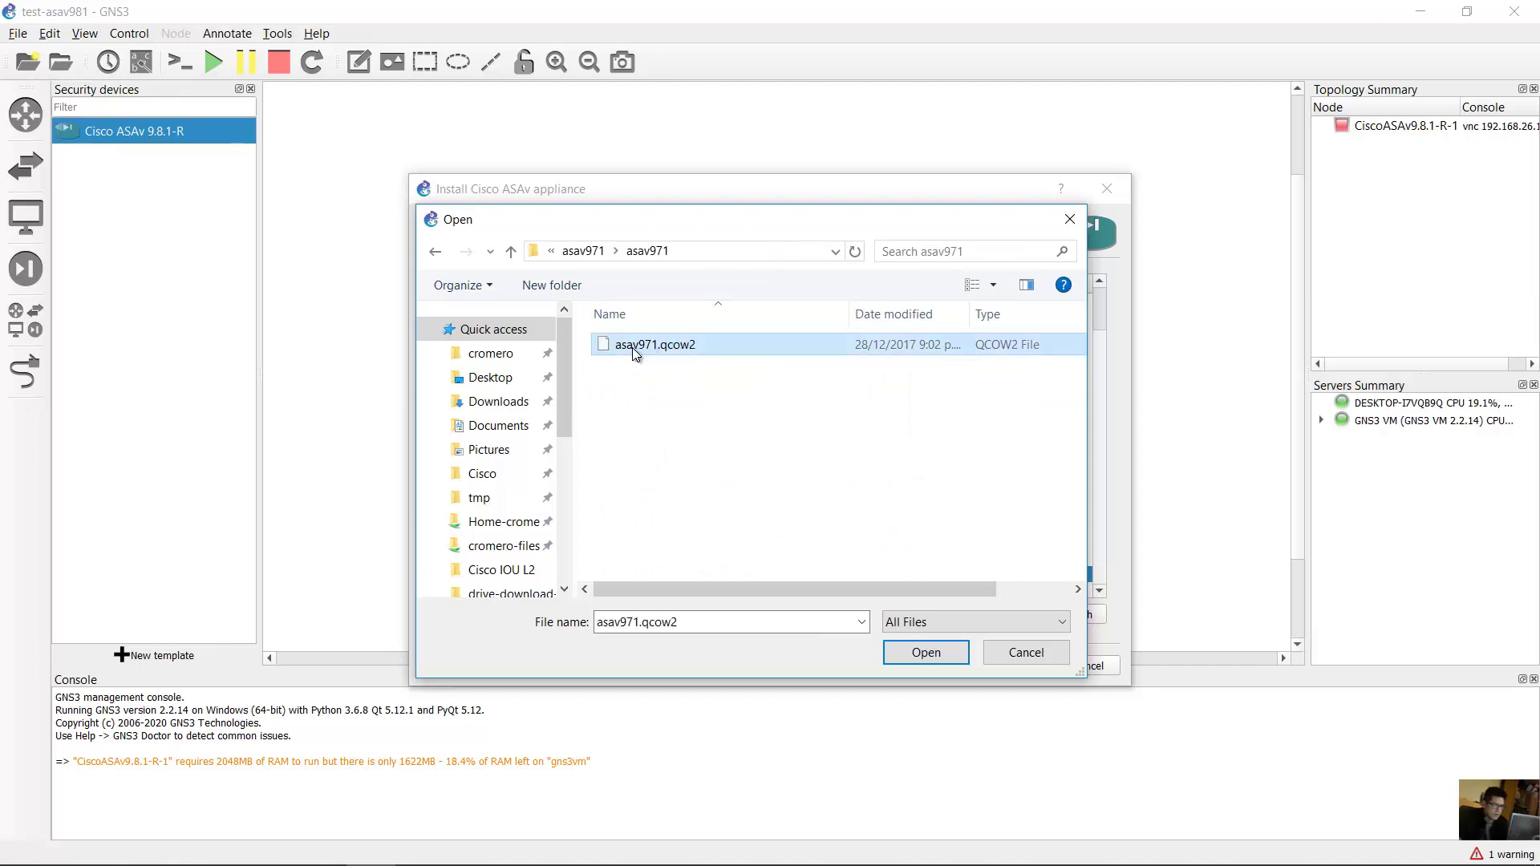
click(645, 351)
click(934, 653)
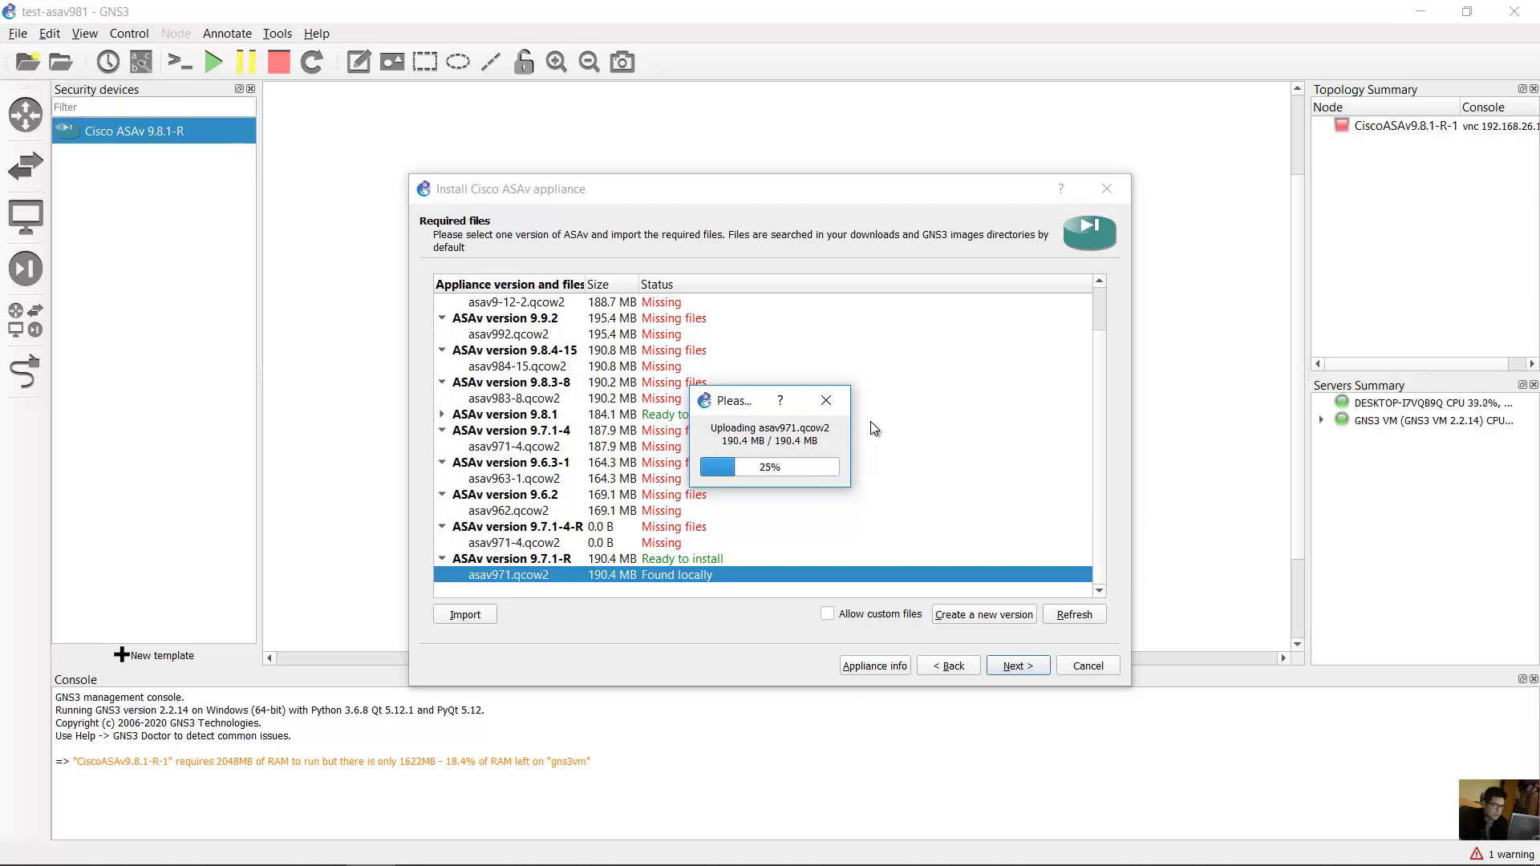
Select version 9.7.1-R and confirm installing Cisco ASAv 9.7.1-R.
click(558, 577)
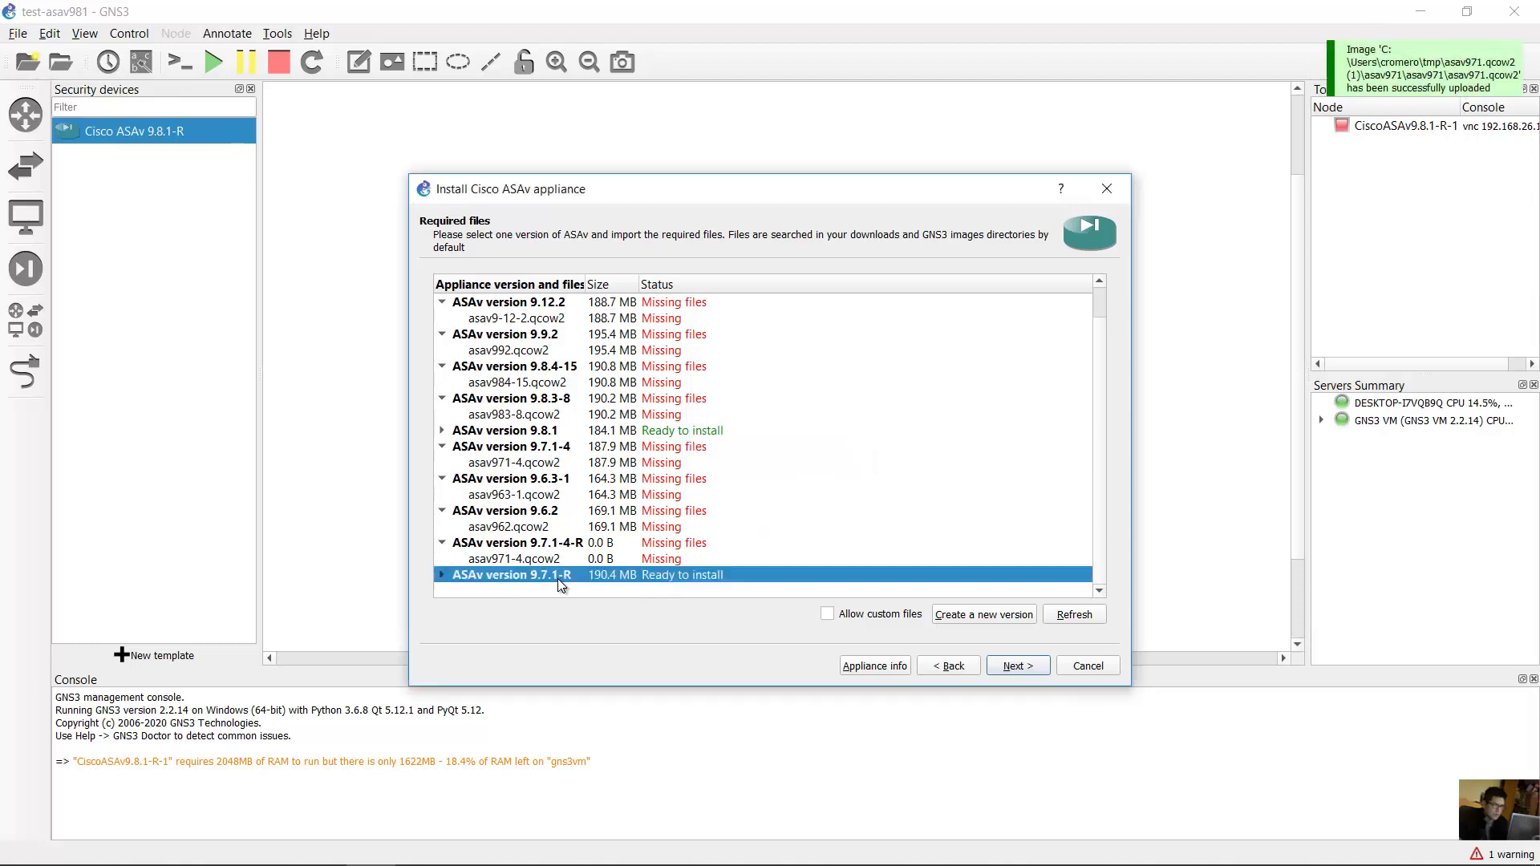
click(1016, 666)
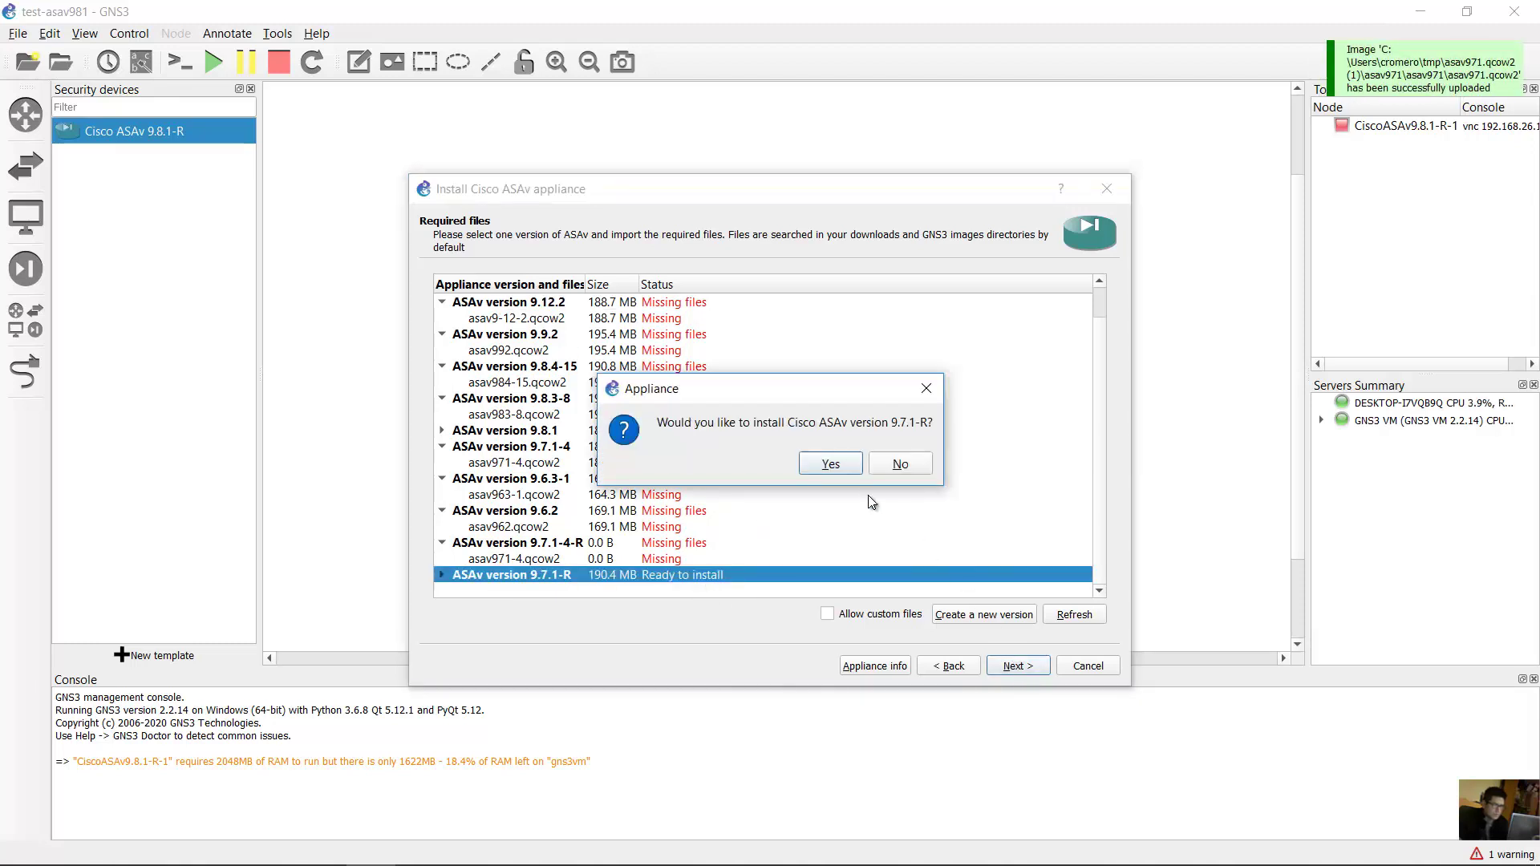
click(830, 466)
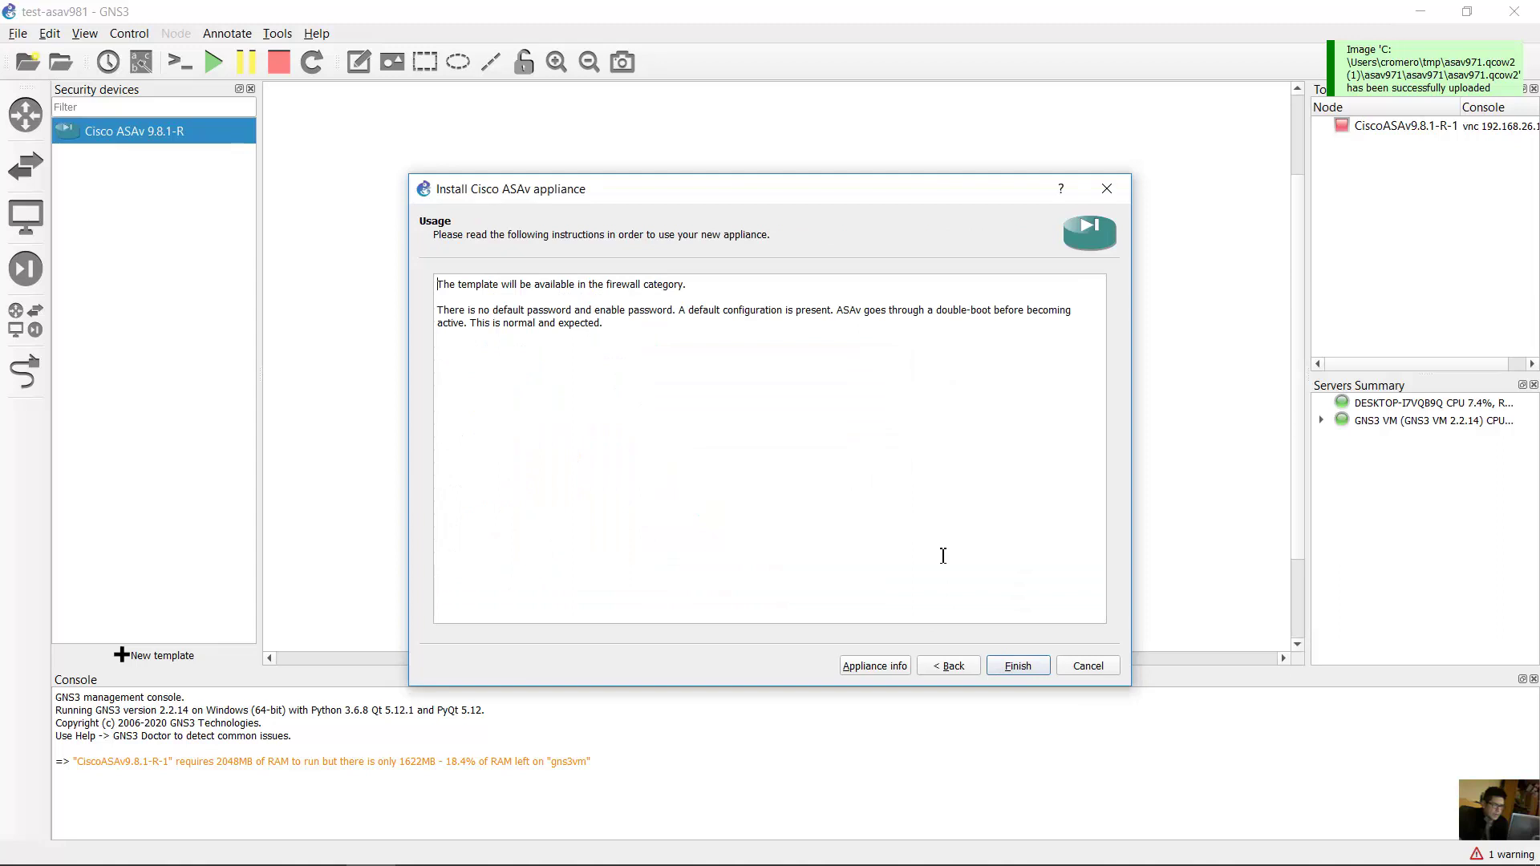
Finish the Cisco ASAv 9.7.1-R template, then place a CiscoASAv9.7.1-R-1 node beside the 9.8.1-R firewall and start it.
click(1002, 668)
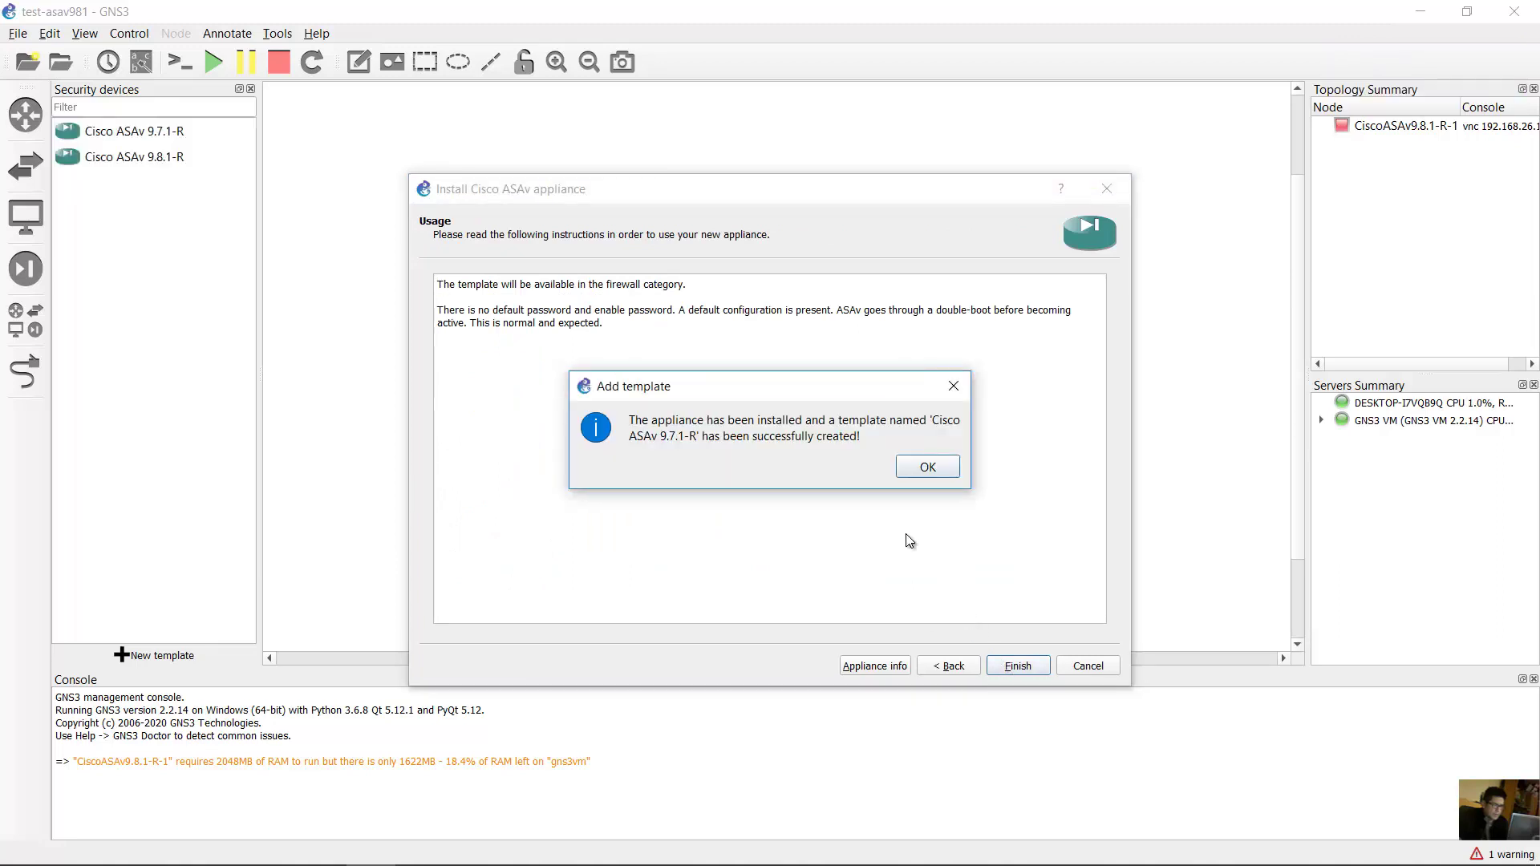
click(925, 469)
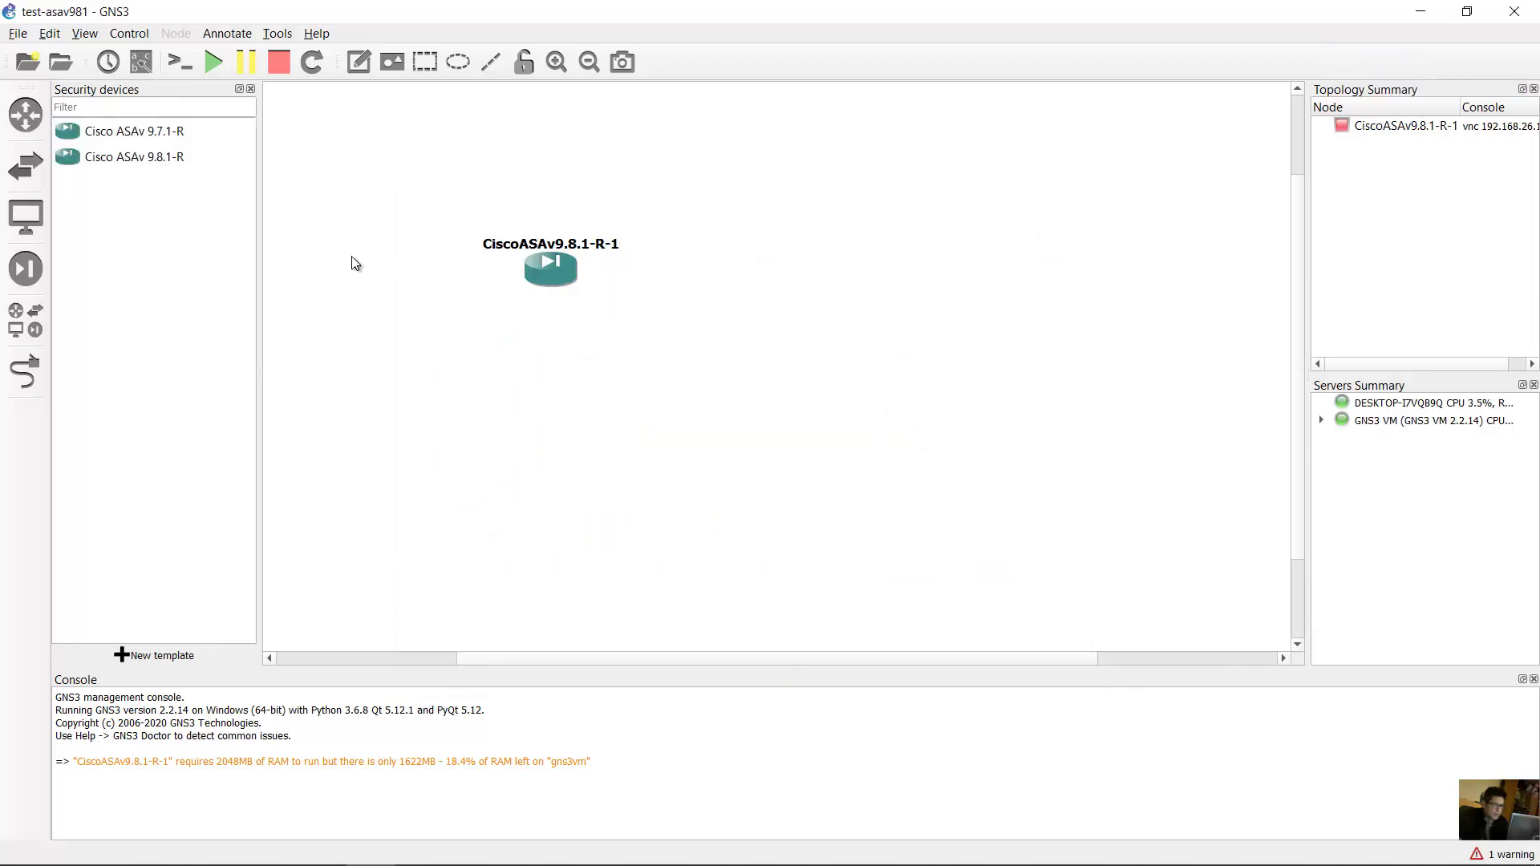
drag(133, 133, 847, 249)
right_click(847, 248)
click(891, 301)
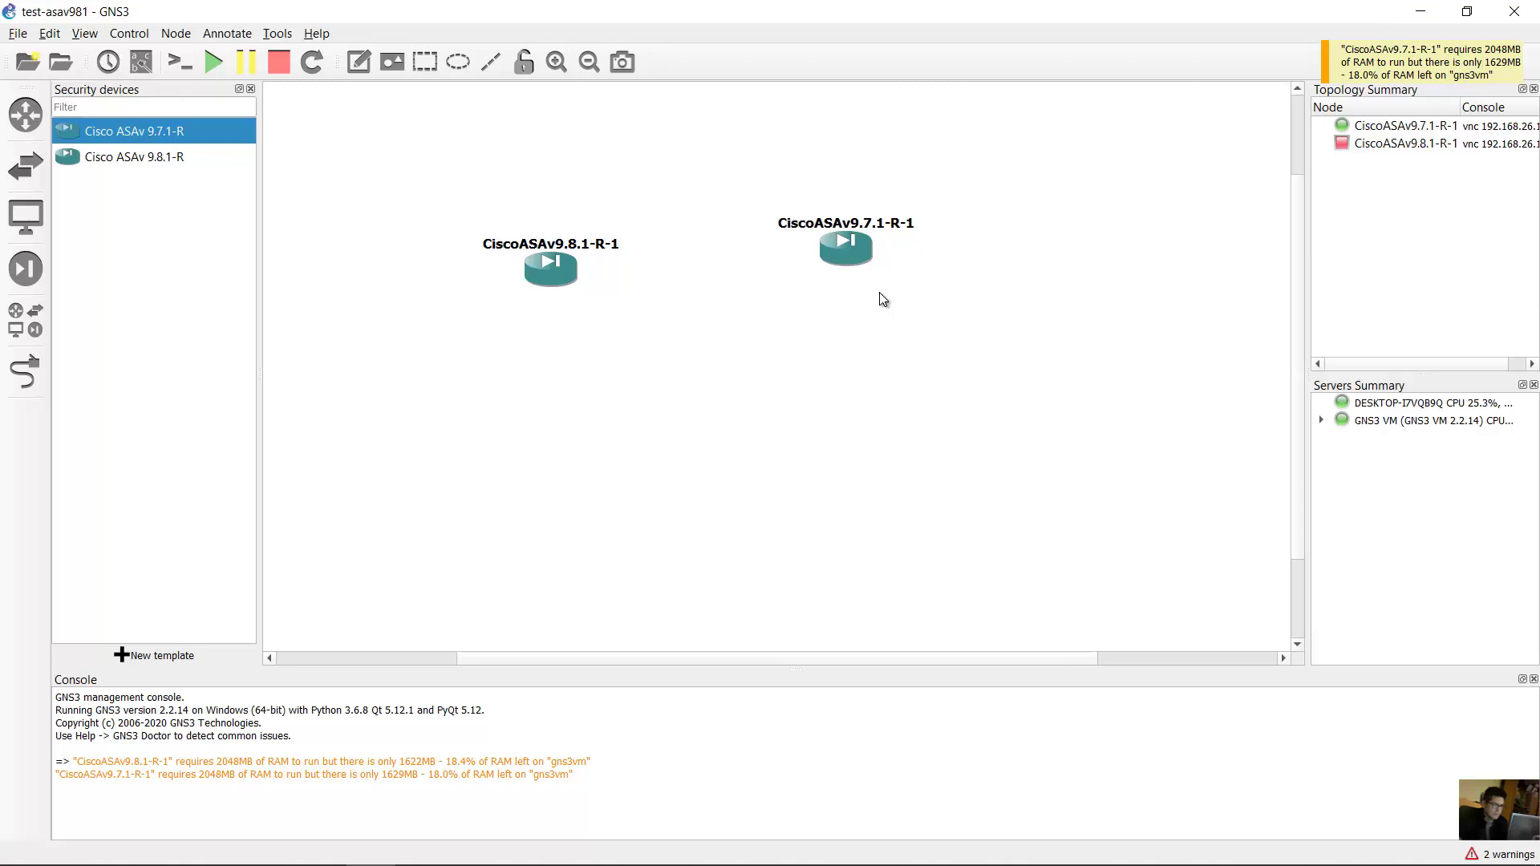
Open CiscoASAv9.7.1-R-1's VNC console clear of both nodes and boot the default ASA image.
right_click(855, 245)
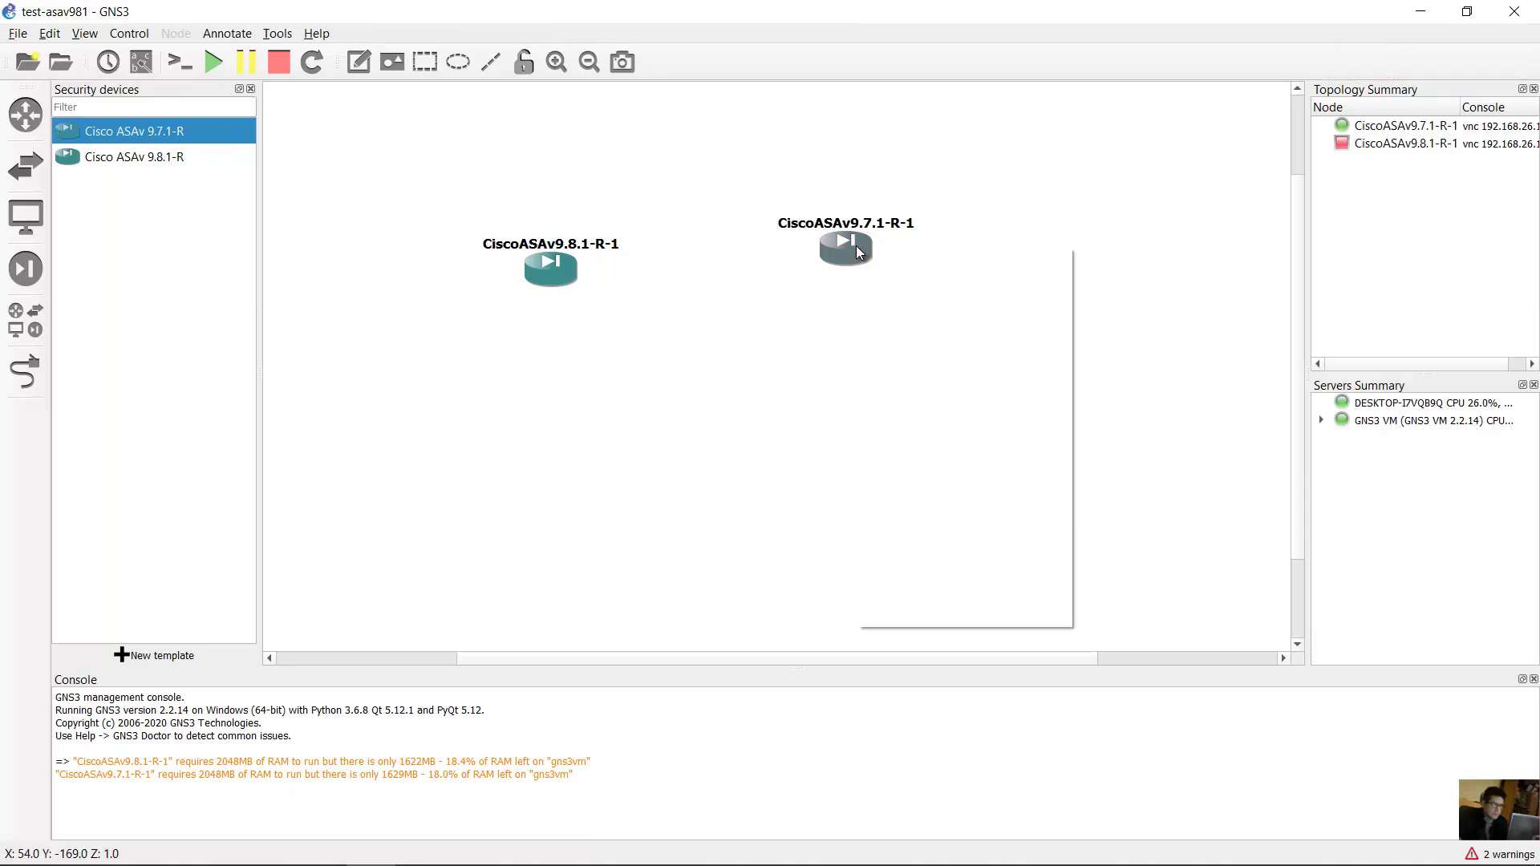
click(942, 276)
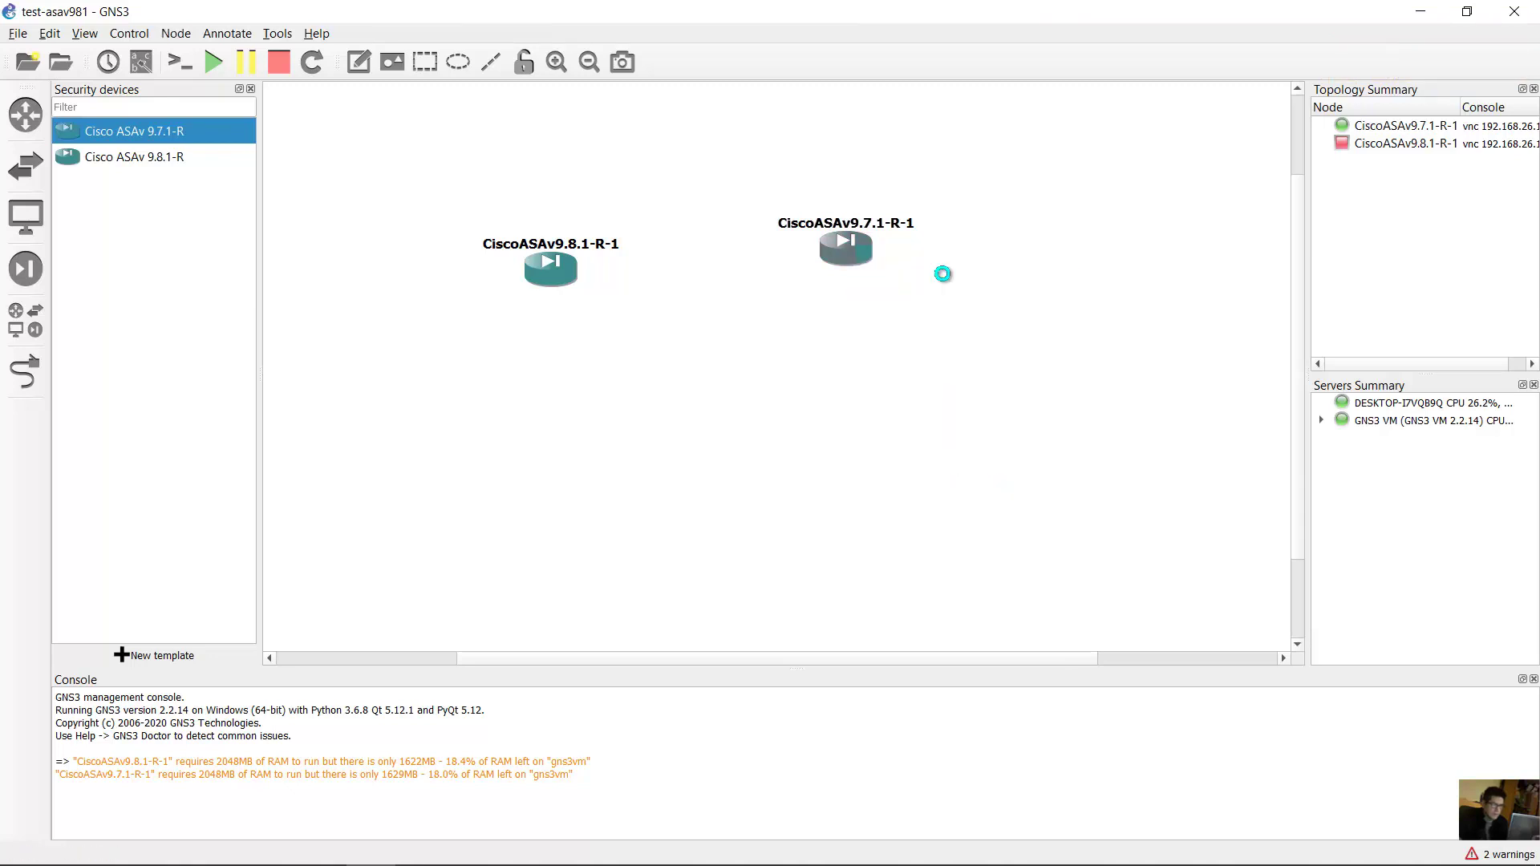
drag(873, 221, 969, 324)
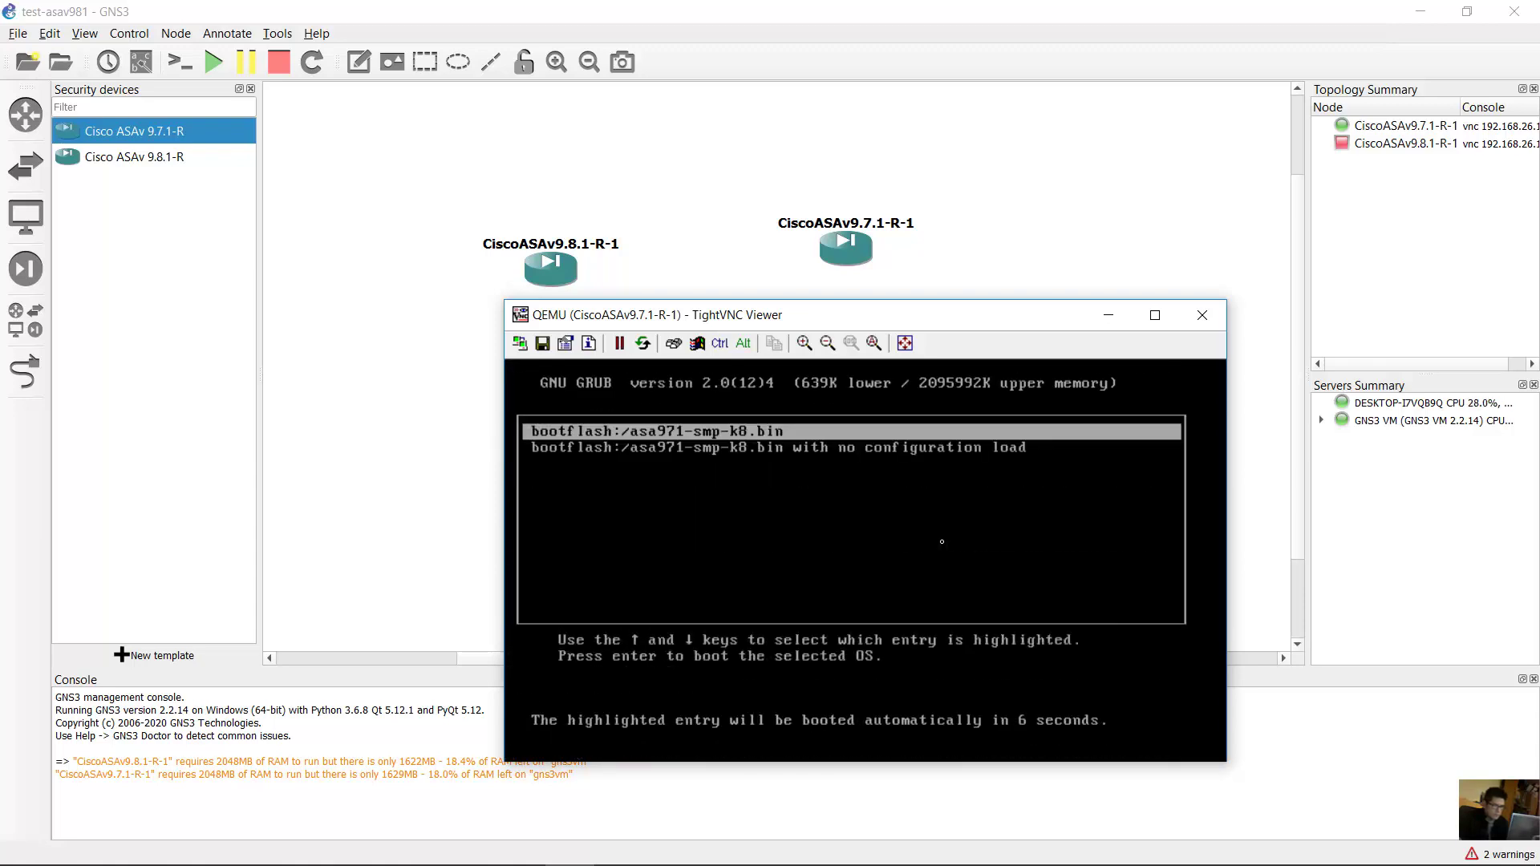
key(Return)
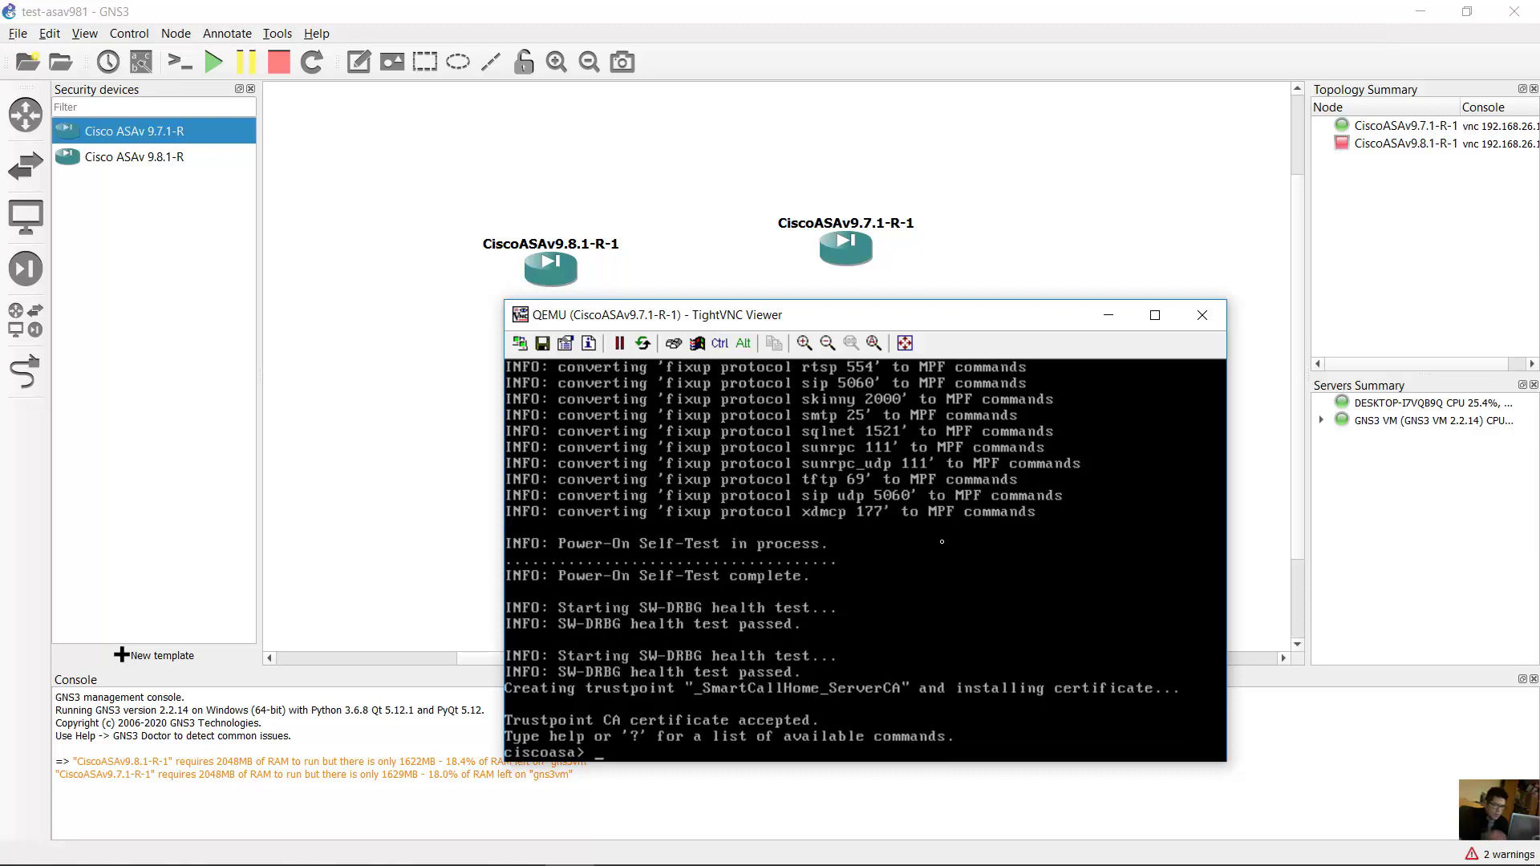
Enter enable mode with an empty password and page through the show run output.
key(Return)
text(en)
key(Return)
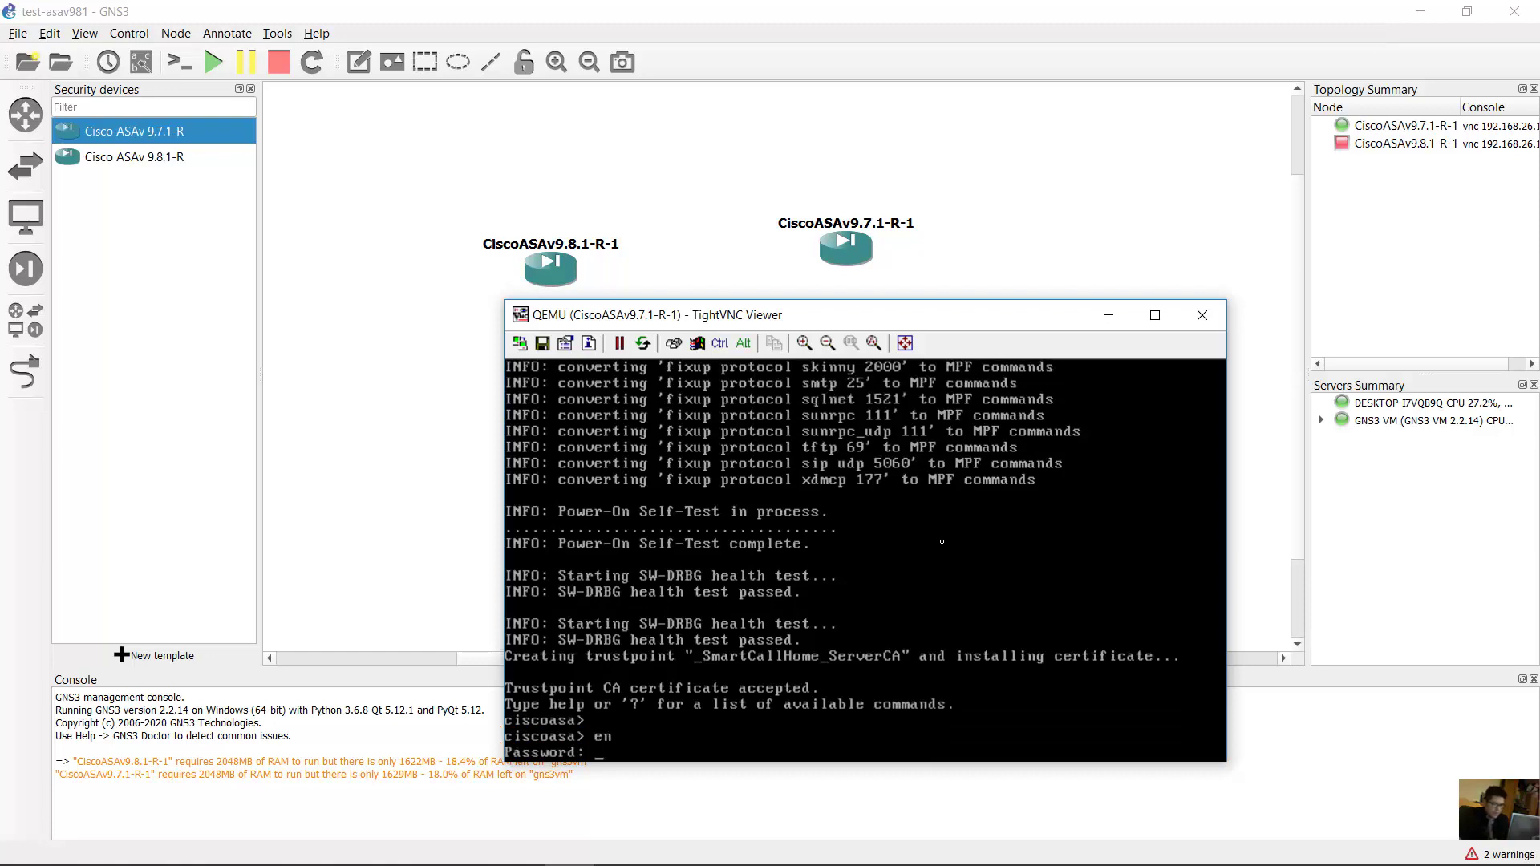
key(Return)
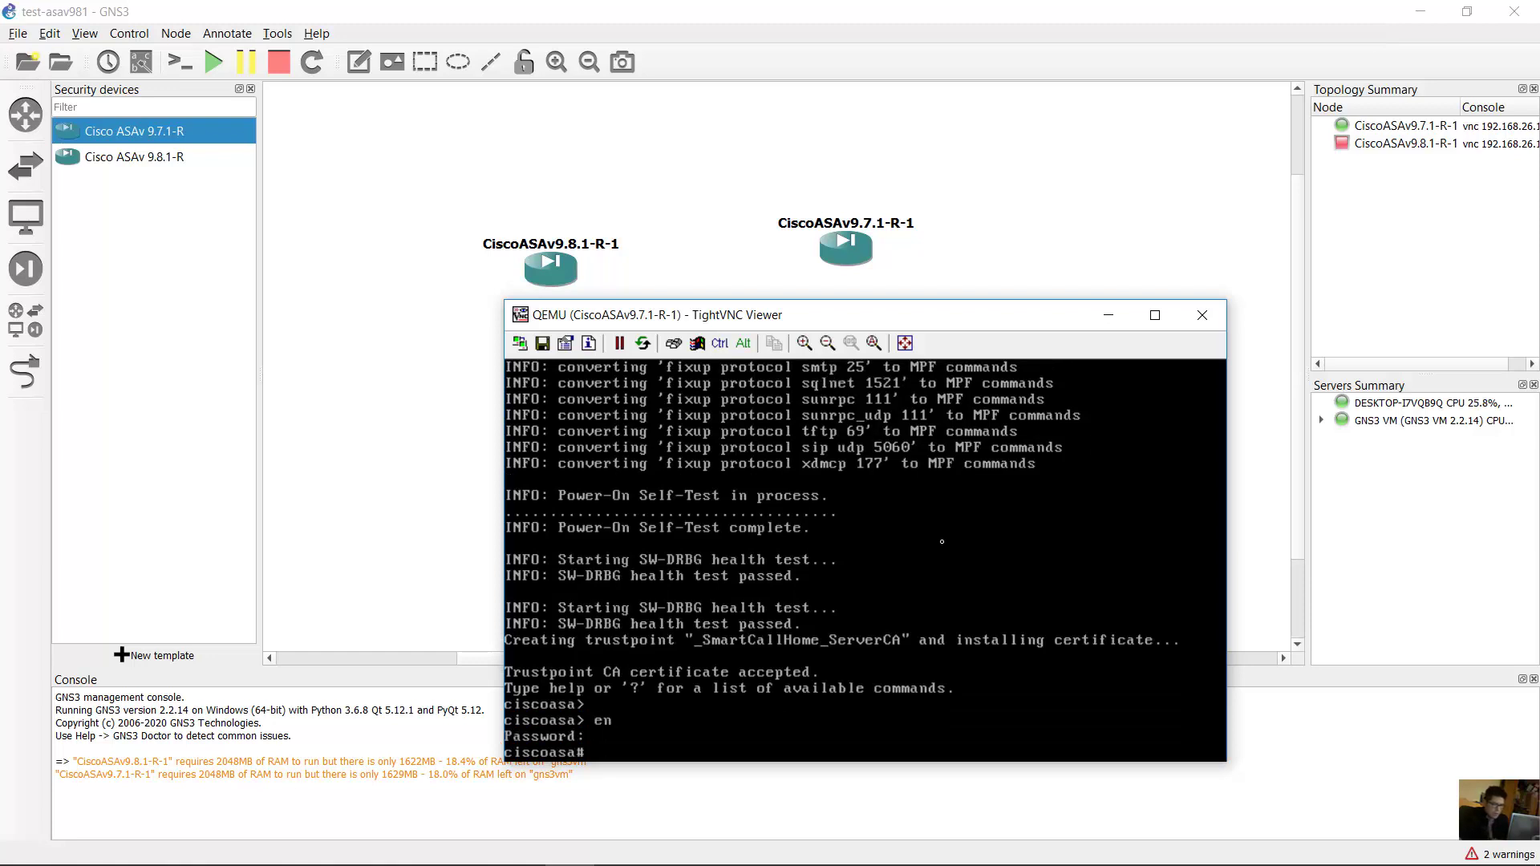
text(show run)
key(Return)
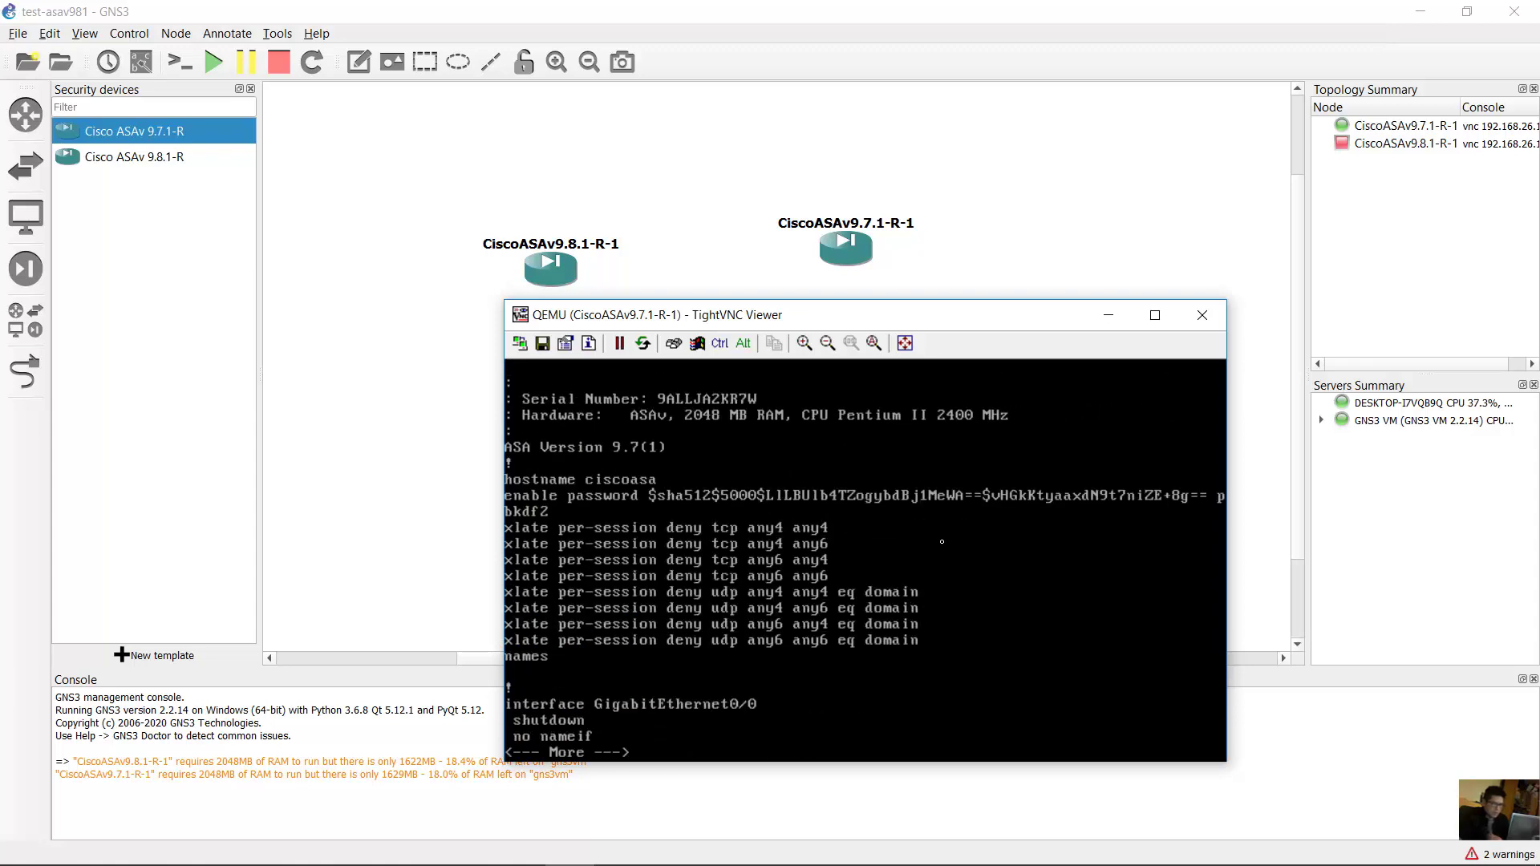
key(space)
key(space)
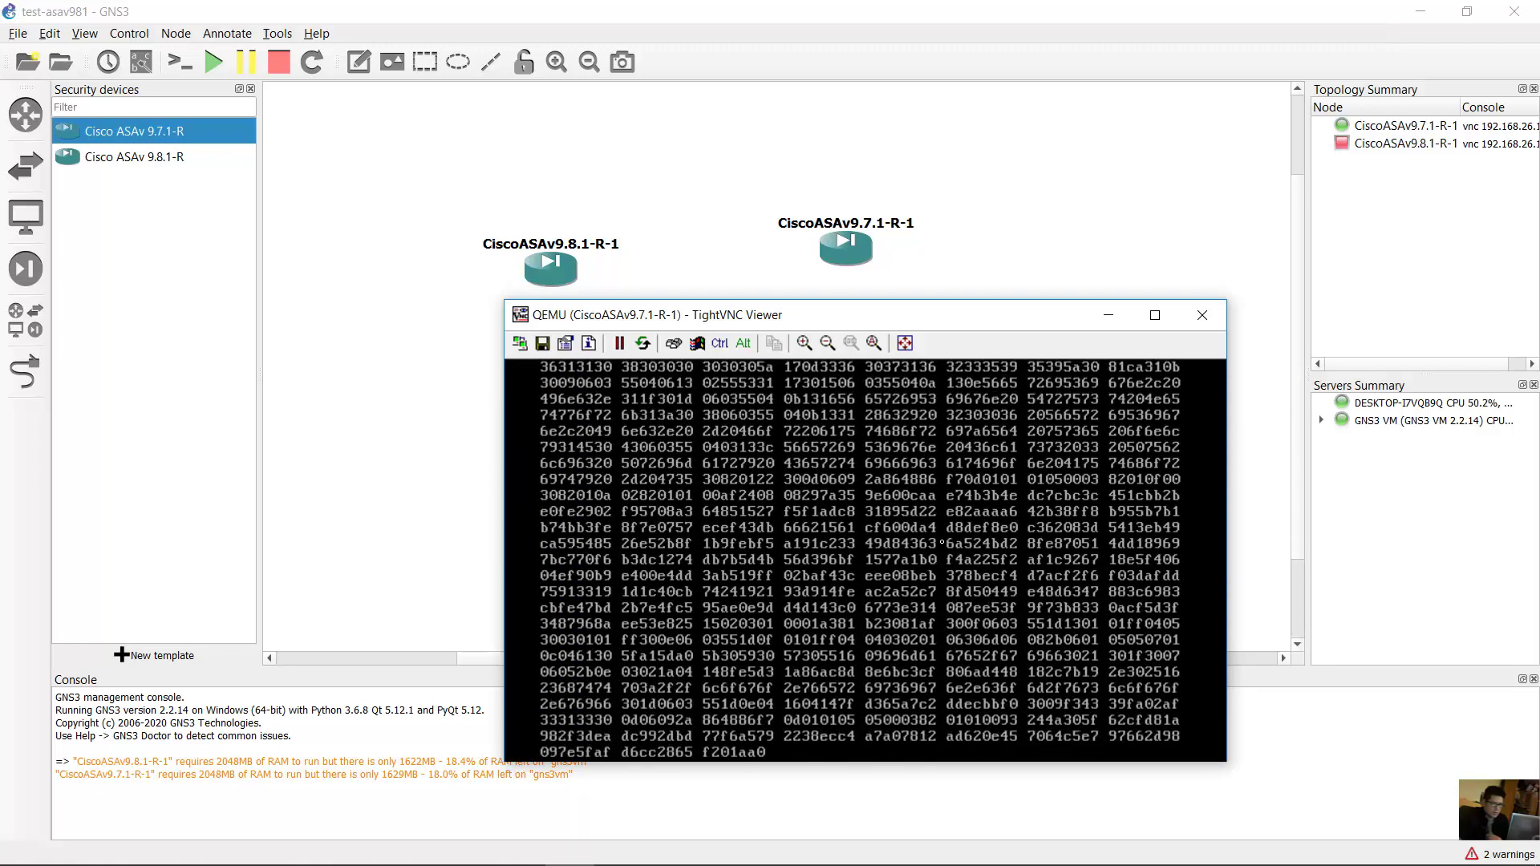
key(space)
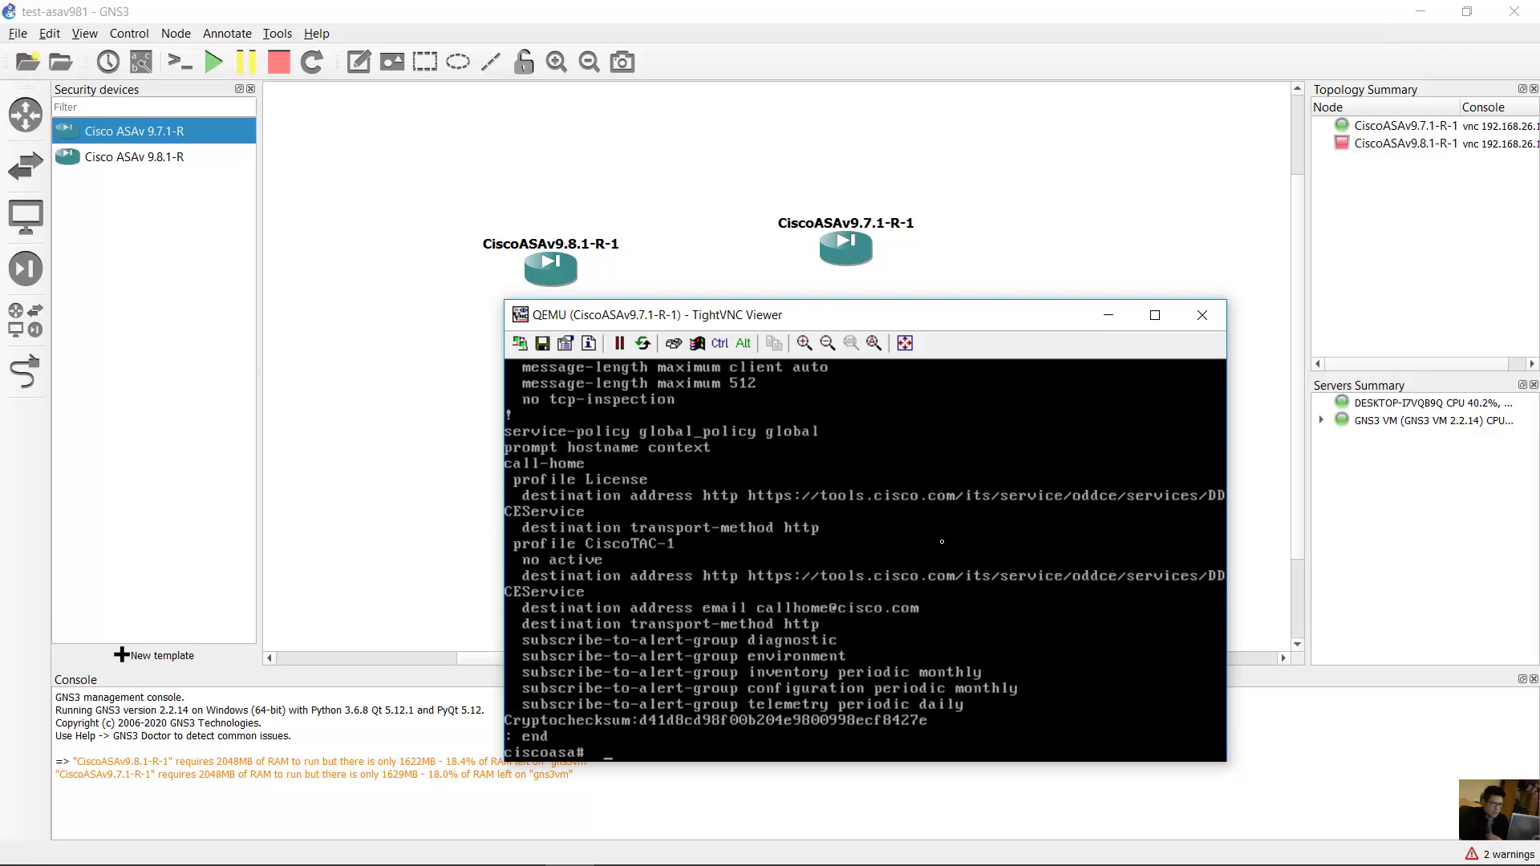
Run show version to confirm ASA Software Version 9.7(1) on an ASAv10.
text(show version)
key(Return)
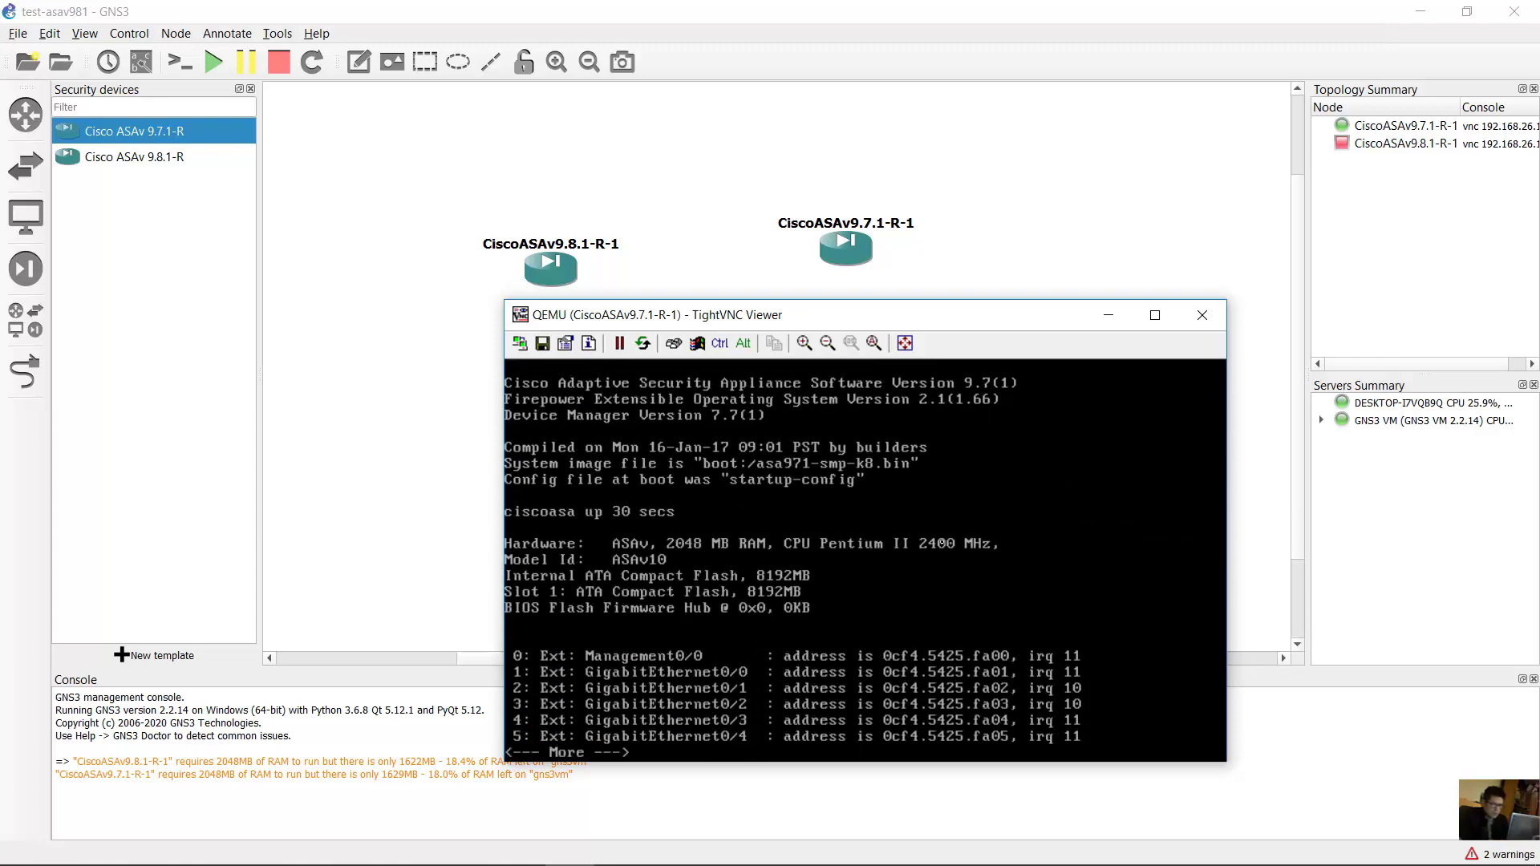
key(space)
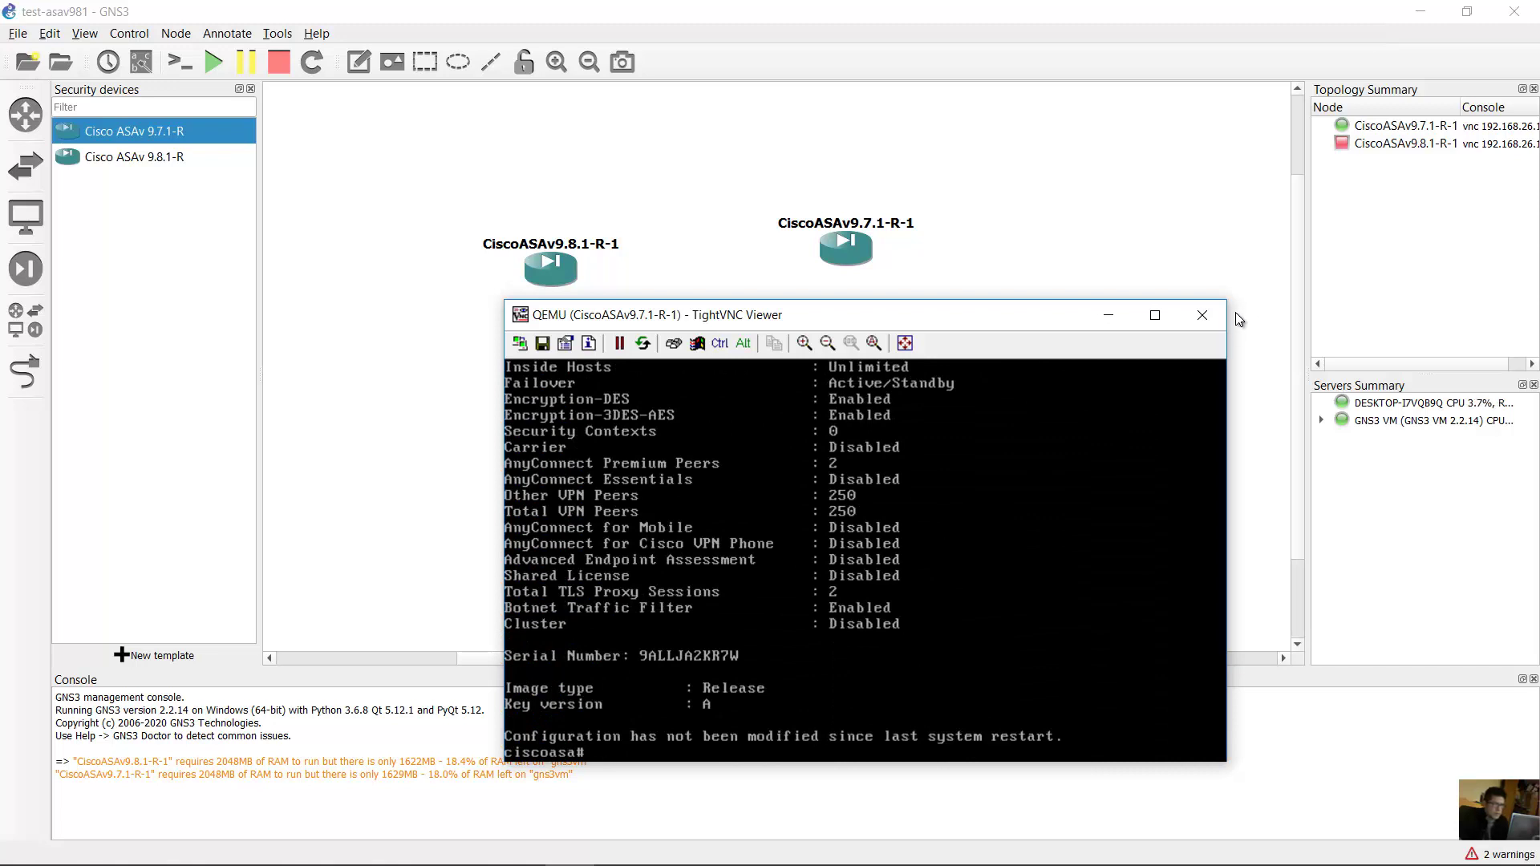
click(917, 285)
right_click(851, 247)
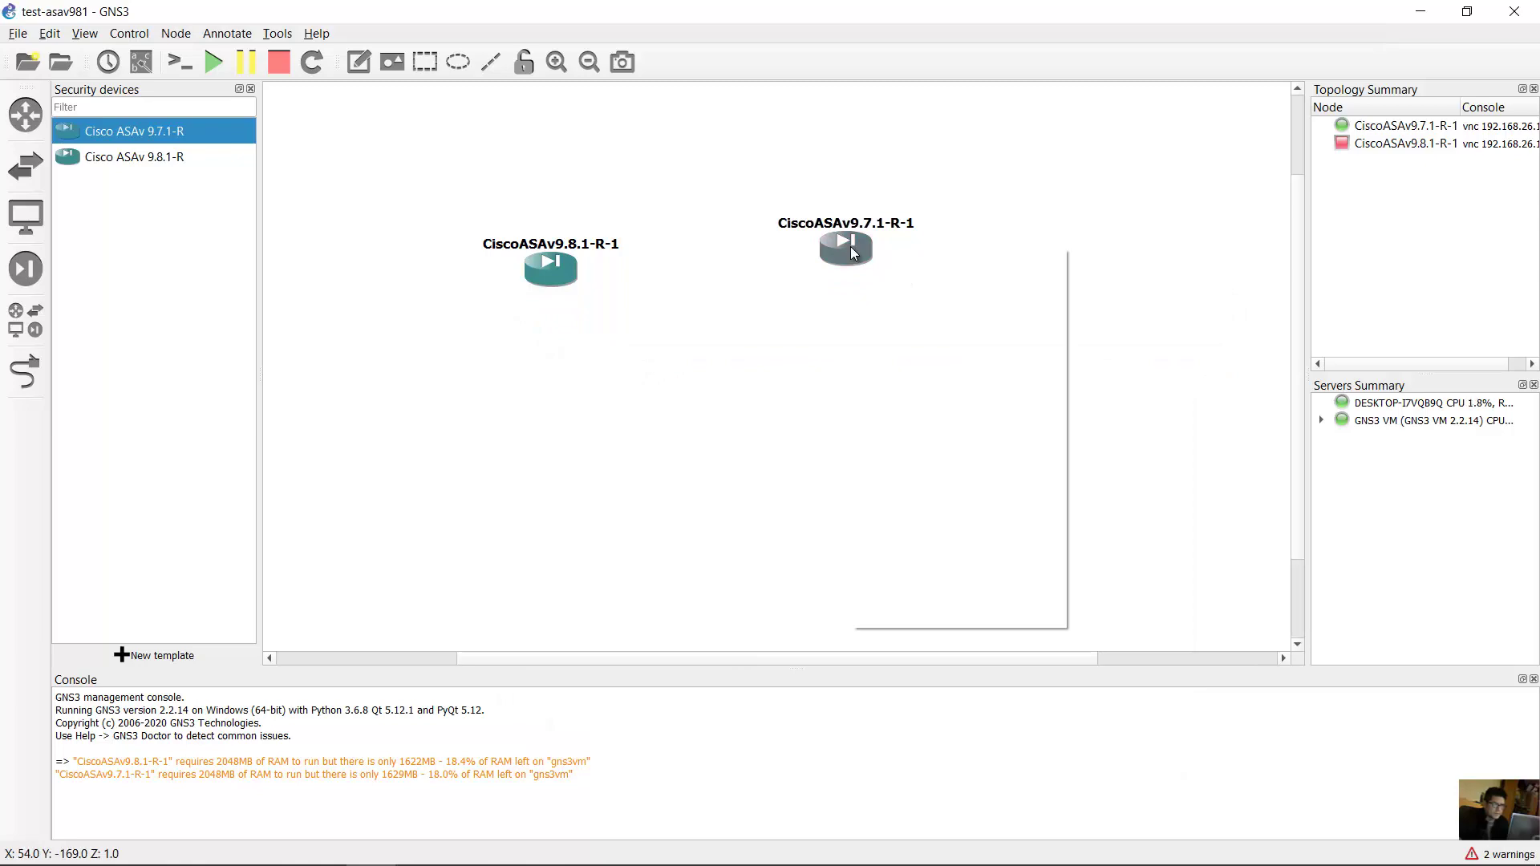